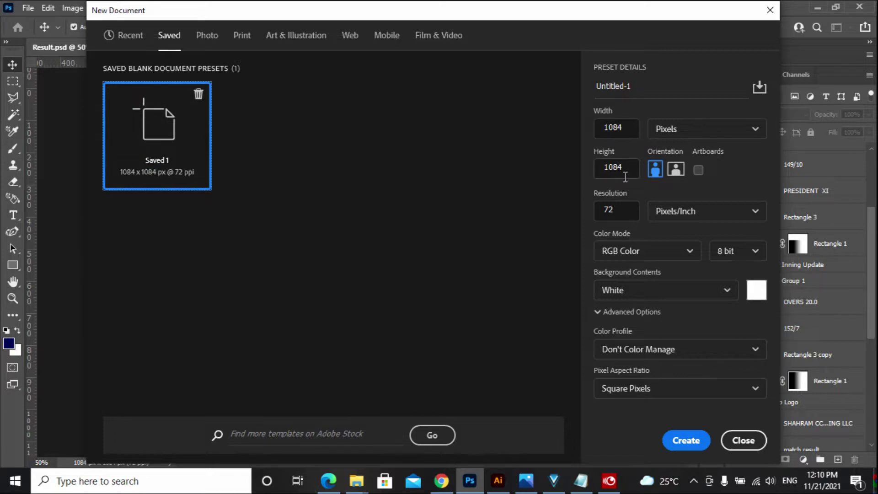
- Create a new 1084 x 1084 px RGB document at 72 pixels/inch with a white background
{"action": "left_click", "coordinate": [686, 440]}
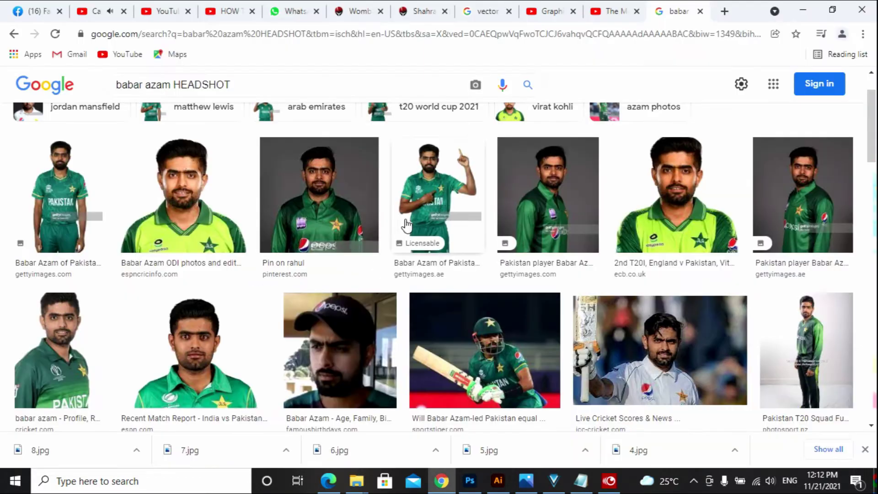
- Find the t20worldcup.com headshot of Babar Azam in the green Pakistan shirt among the related images and open its preview
{"action": "left_click", "coordinate": [439, 198]}
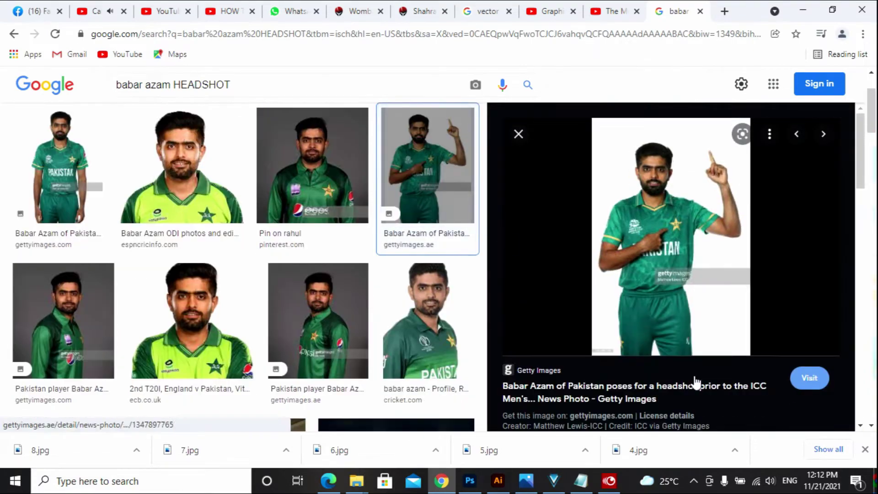
{"action": "scroll", "coordinate": [695, 380], "scroll_direction": "down", "scroll_amount": 2}
{"action": "scroll", "coordinate": [695, 382], "scroll_direction": "down", "scroll_amount": 6}
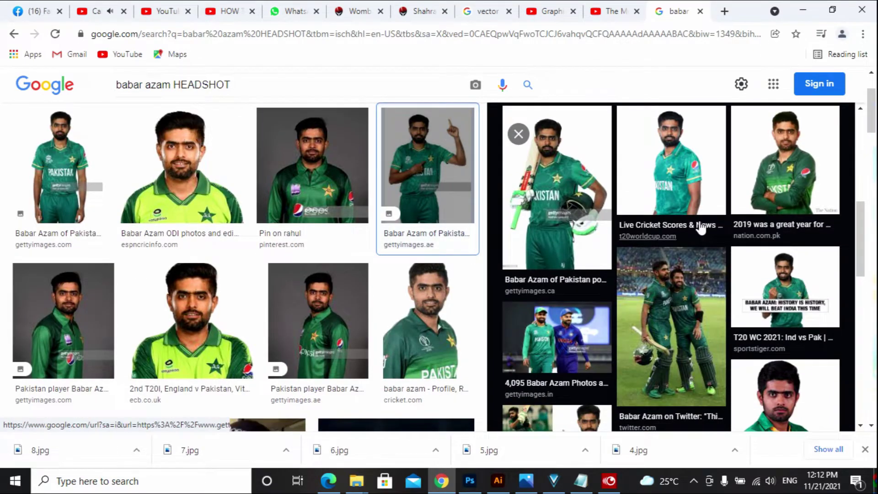
{"action": "left_click", "coordinate": [688, 182]}
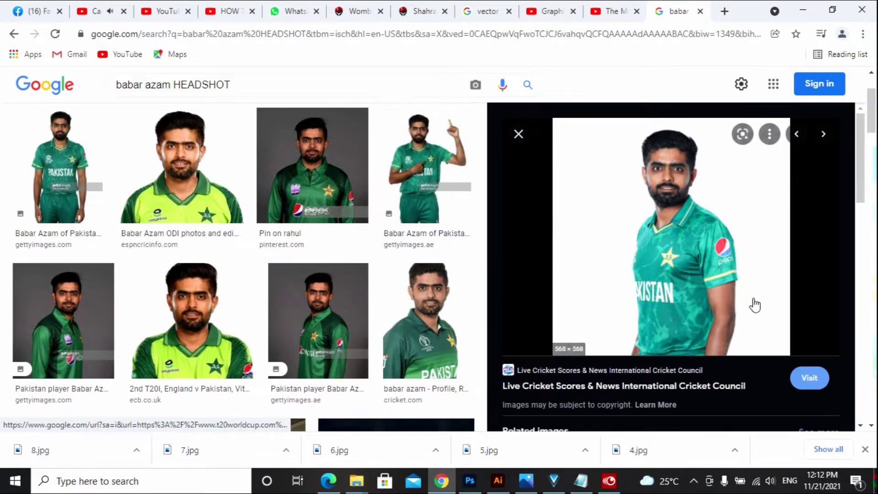
- Try copying the previewed headshot and pasting it into the blank Photoshop document, and undo the paste
{"action": "right_click", "coordinate": [679, 237]}
{"action": "left_click", "coordinate": [719, 383]}
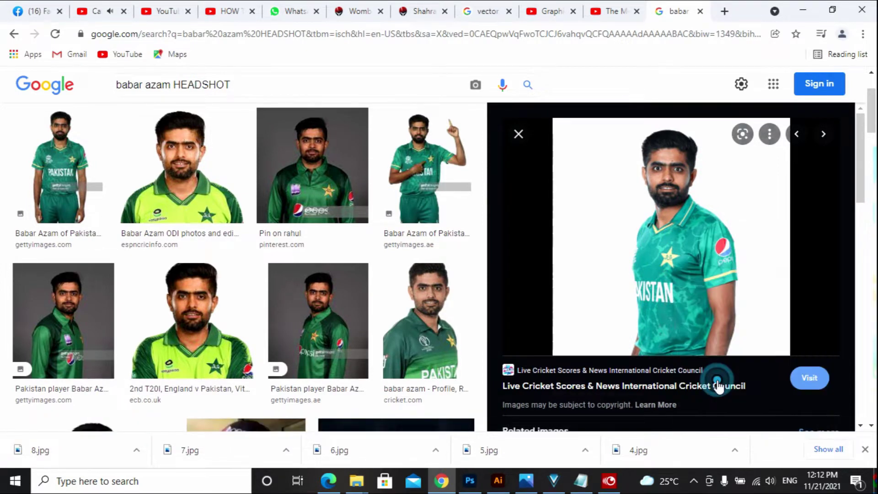
{"action": "left_click", "coordinate": [470, 481]}
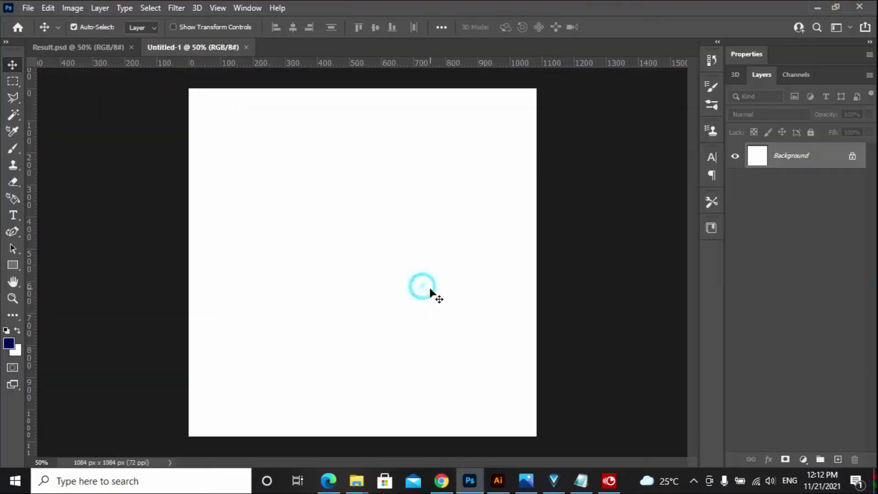
{"action": "key", "text": "ctrl+v"}
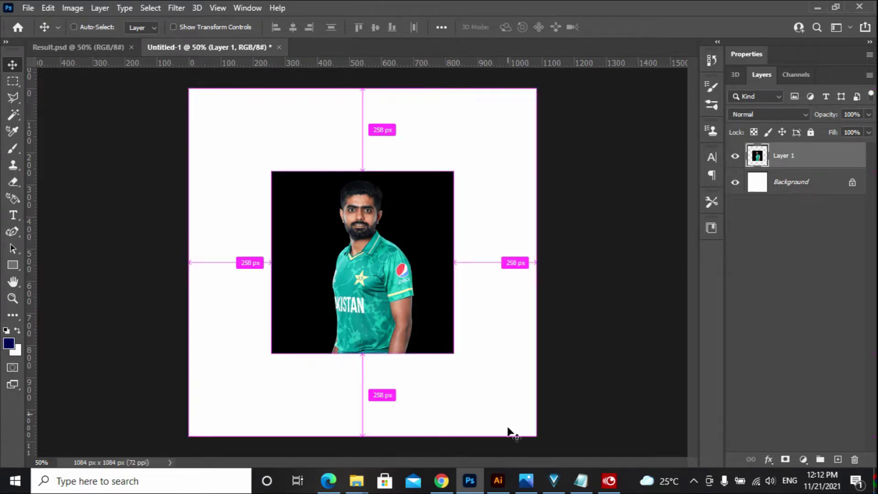
{"action": "key", "text": "ctrl+z"}
- Switch back to Chrome and start saving the previewed headshot image into the Grafico TUTORIAL folder on the Desktop
{"action": "left_click", "coordinate": [441, 480]}
{"action": "right_click", "coordinate": [691, 238]}
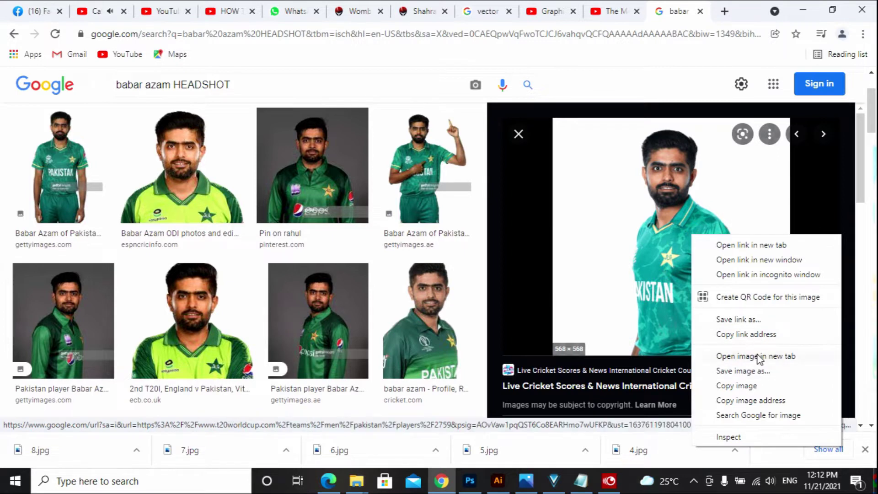
{"action": "left_click", "coordinate": [756, 371]}
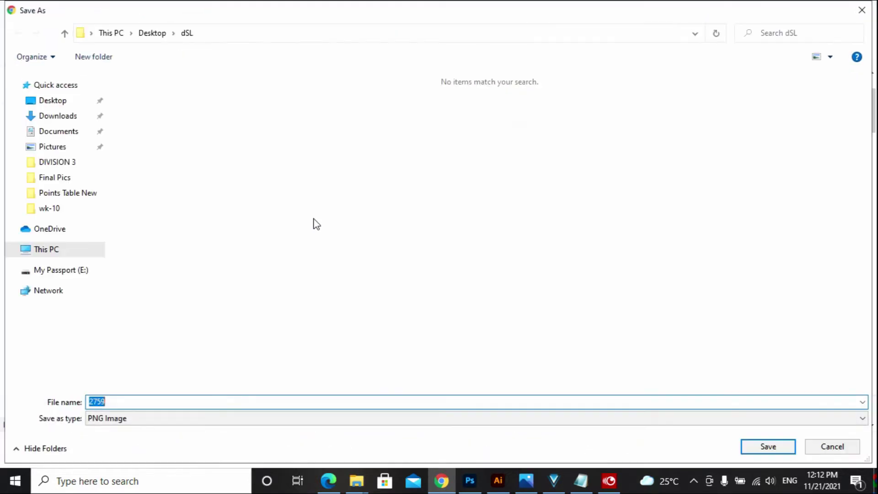
{"action": "left_click", "coordinate": [66, 102]}
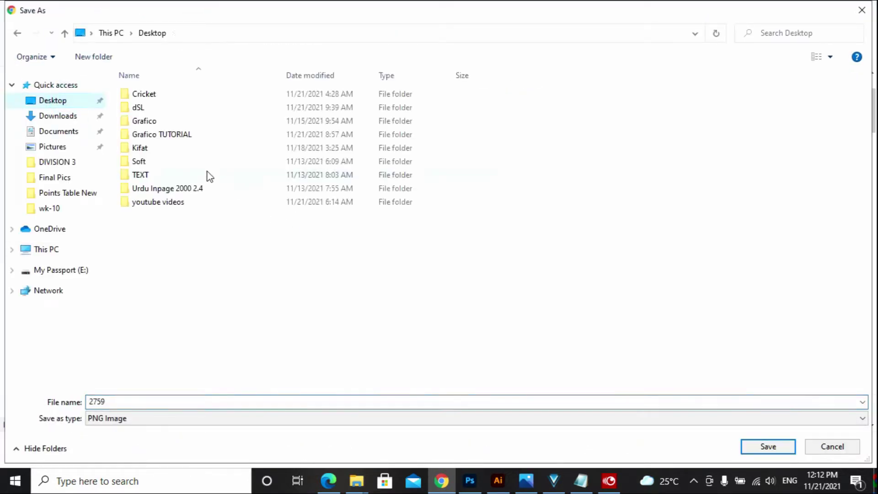
{"action": "left_click", "coordinate": [182, 138]}
{"action": "double_click", "coordinate": [182, 137]}
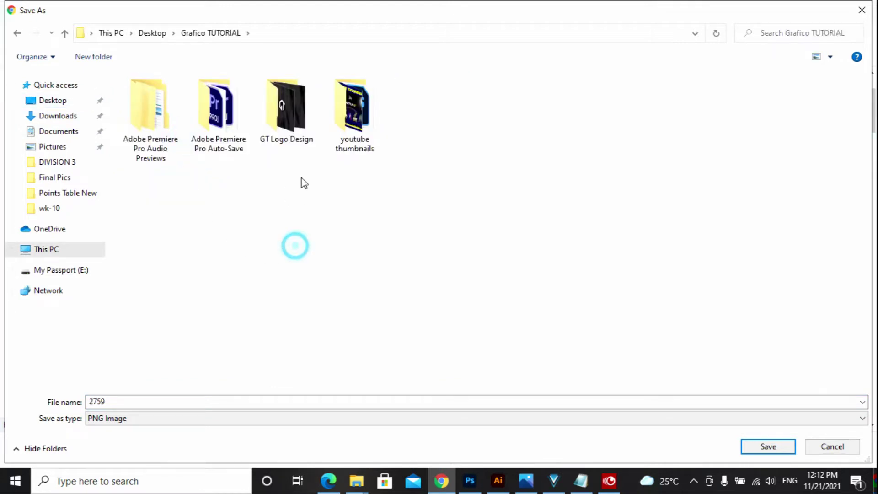
- Create a subfolder named Cricket Pics and save the headshot in it as the PNG image 2759
{"action": "left_click", "coordinate": [95, 60]}
{"action": "type", "text": "cket Pics"}
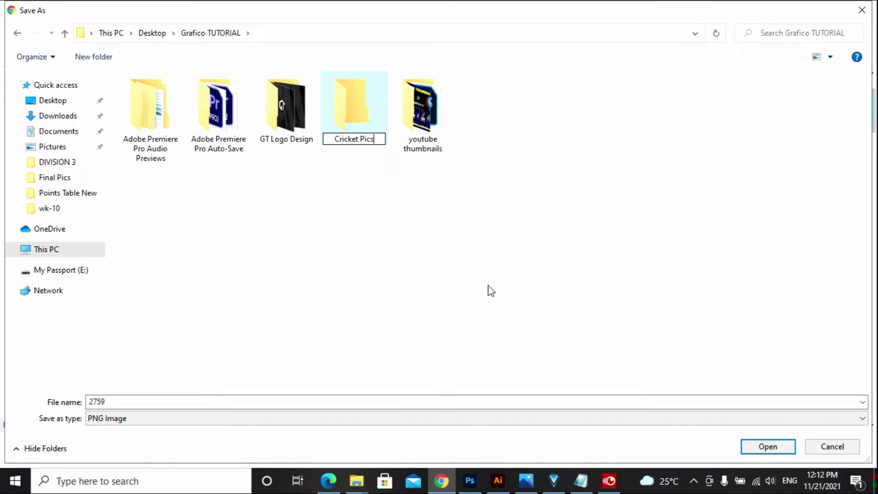
{"action": "key", "text": "Return"}
{"action": "key", "text": "Return"}
{"action": "left_click", "coordinate": [765, 446]}
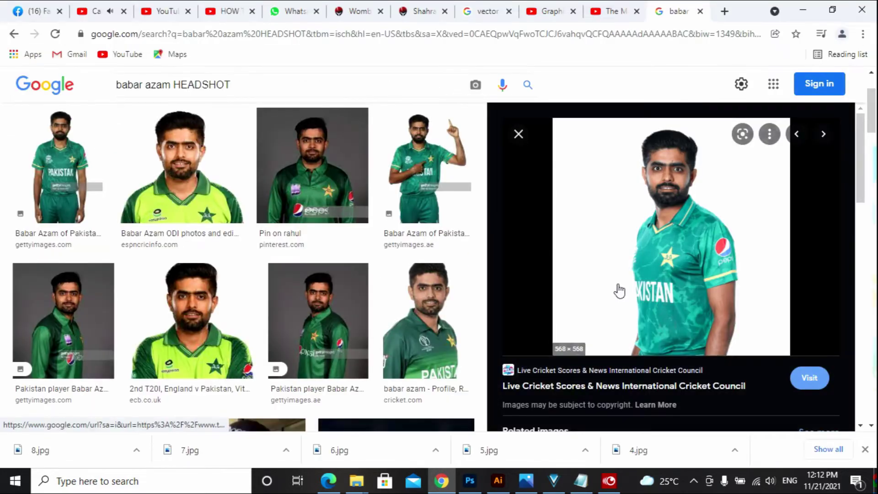
- Switch to Photoshop and place the 2759 image from Desktop > Grafico TUTORIAL > Cricket Pics as an embedded object
{"action": "left_click", "coordinate": [469, 480]}
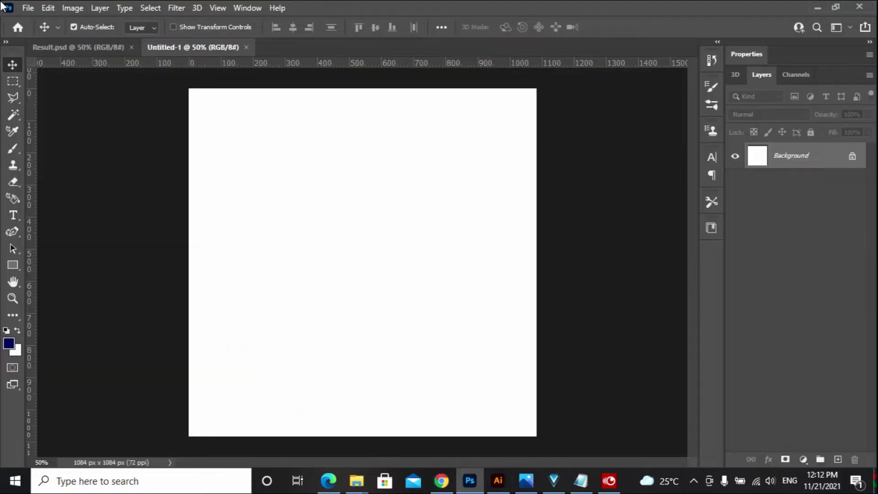
{"action": "left_click", "coordinate": [27, 9]}
{"action": "left_click", "coordinate": [81, 274]}
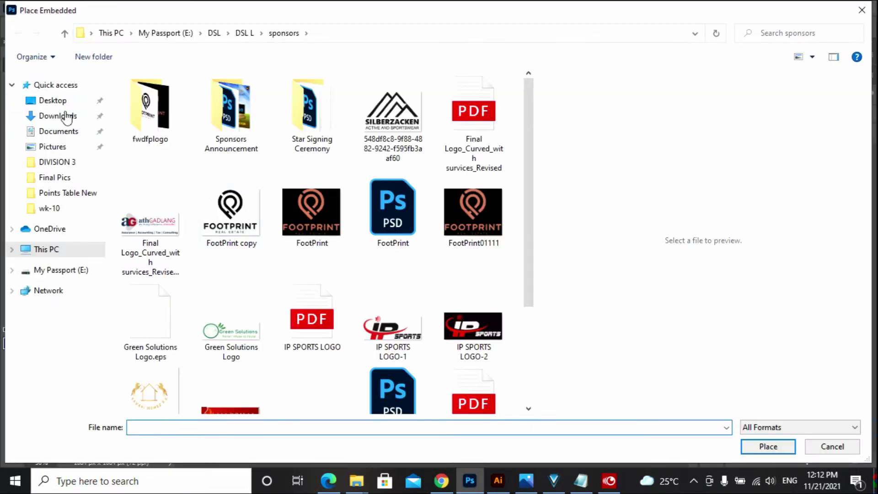
{"action": "left_click", "coordinate": [54, 100]}
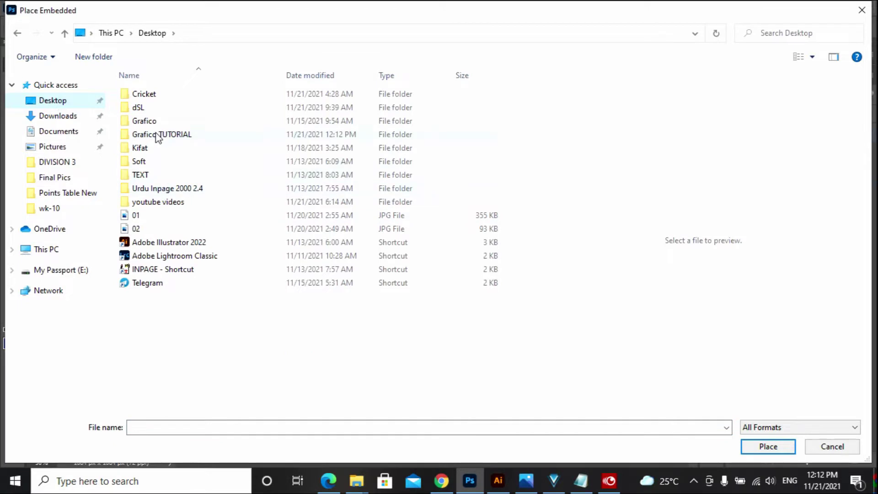
{"action": "double_click", "coordinate": [159, 134]}
{"action": "double_click", "coordinate": [304, 145]}
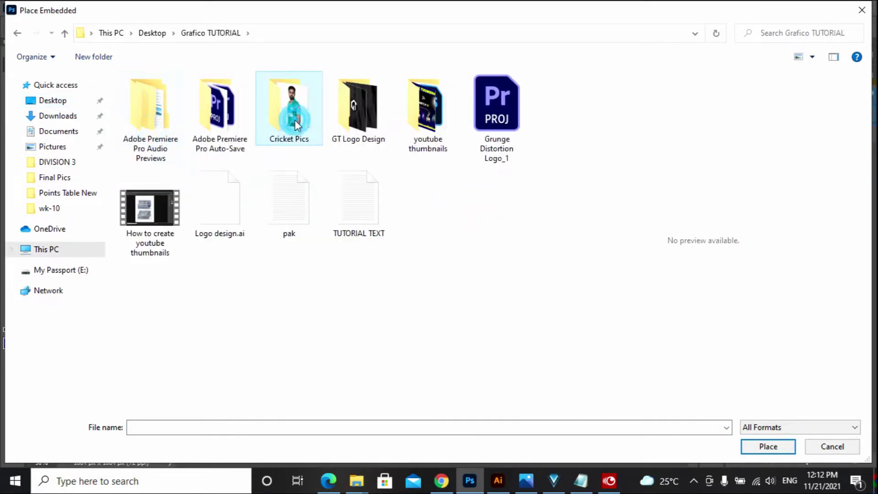
{"action": "double_click", "coordinate": [177, 114]}
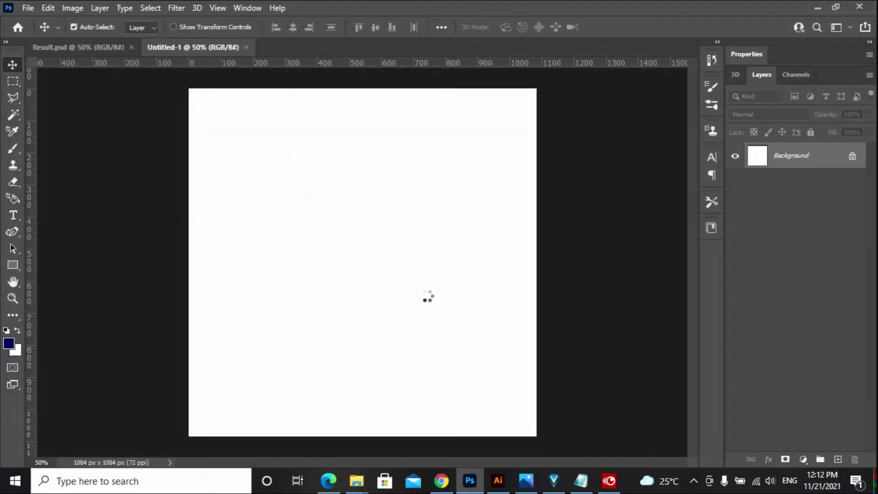
- Enlarge the placed player photo to about 177%, position it along the canvas's right side down to the bottom edge, and commit the placement
{"action": "left_click_drag", "start_coordinate": [369, 374], "coordinate": [364, 434]}
{"action": "left_click_drag", "start_coordinate": [365, 170], "coordinate": [375, 111]}
{"action": "left_click_drag", "start_coordinate": [380, 242], "coordinate": [488, 254]}
{"action": "left_click", "coordinate": [476, 176]}
{"action": "mouse_move", "coordinate": [476, 176]}
{"action": "left_mouse_down"}
{"action": "mouse_move", "coordinate": [484, 178]}
{"action": "mouse_move", "coordinate": [465, 178]}
{"action": "left_mouse_up"}
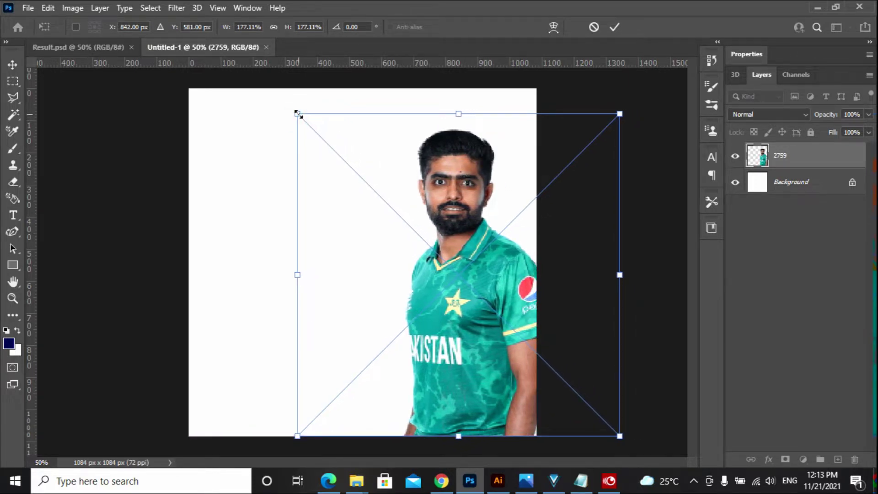
{"action": "left_click_drag", "start_coordinate": [297, 113], "coordinate": [293, 109]}
{"action": "double_click", "coordinate": [470, 186]}
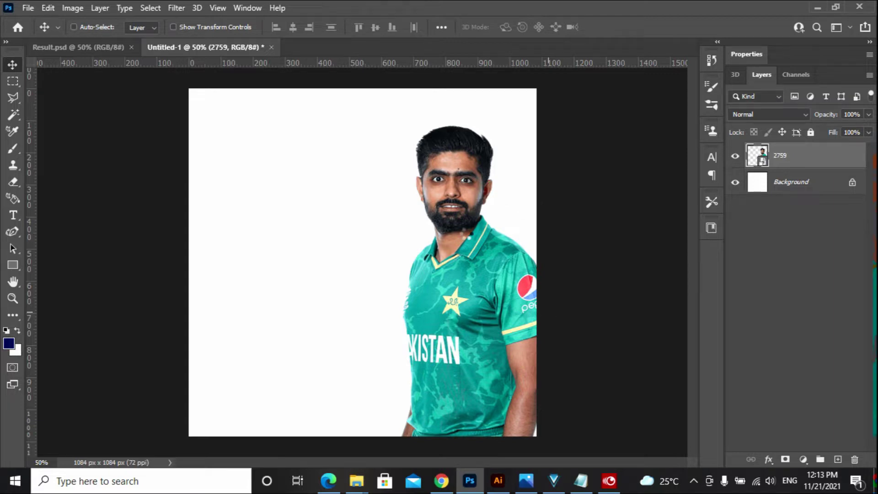
- Open the Camera Raw filter on the player layer, apply Auto, and set Temperature +17, Tint +13, Exposure +1.05 and Contrast -51
{"action": "key", "text": "ctrl+shift+a"}
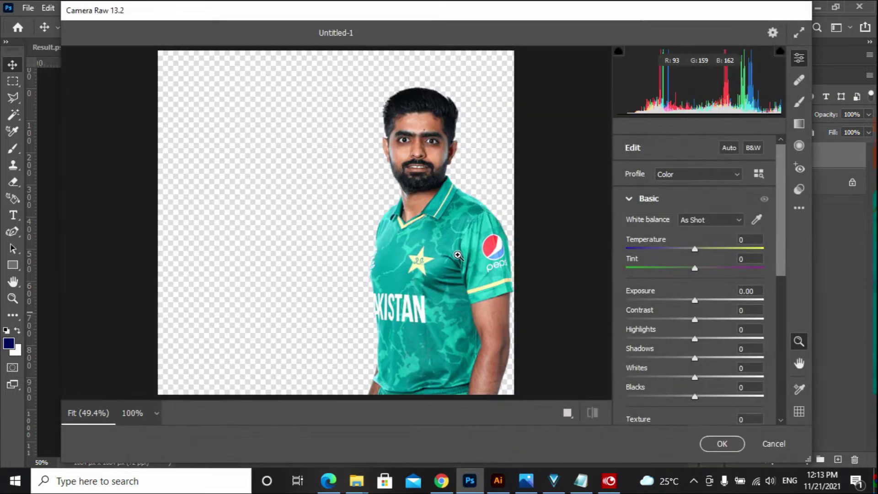
{"action": "left_click", "coordinate": [729, 147]}
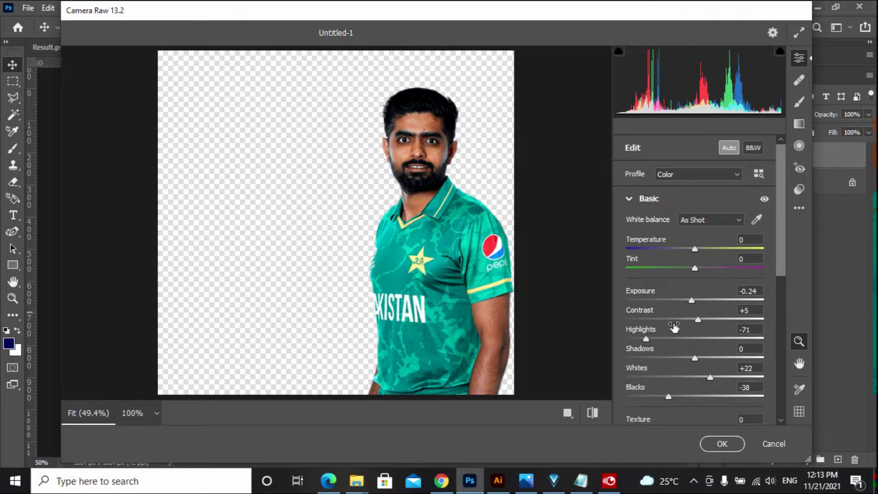
{"action": "left_click_drag", "start_coordinate": [692, 300], "coordinate": [708, 300]}
{"action": "left_click_drag", "start_coordinate": [697, 250], "coordinate": [704, 268]}
{"action": "left_click_drag", "start_coordinate": [696, 319], "coordinate": [659, 319]}
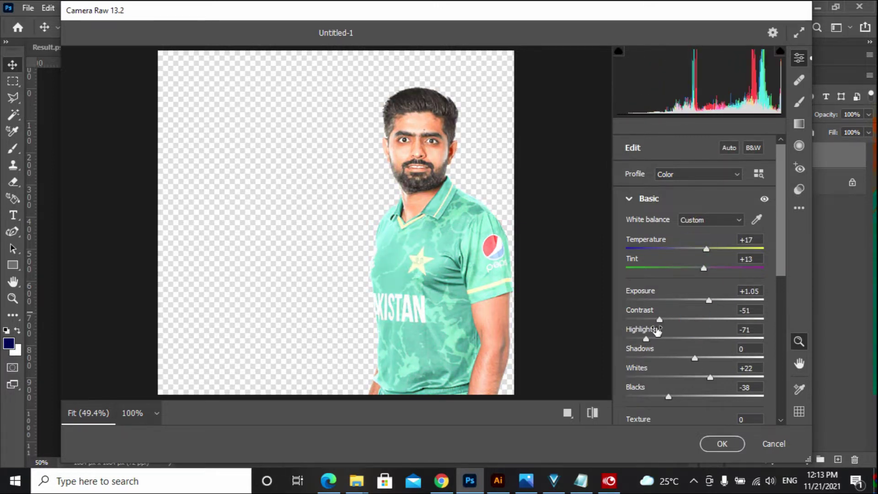
- Set Shadows to -60, Whites to -45 and Blacks to -65, slightly raise Texture, Clarity and Saturation, and apply the Camera Raw filter
{"action": "left_click_drag", "start_coordinate": [694, 358], "coordinate": [653, 359]}
{"action": "left_click_drag", "start_coordinate": [708, 376], "coordinate": [650, 397]}
{"action": "scroll", "coordinate": [695, 371], "scroll_direction": "down", "scroll_amount": 4}
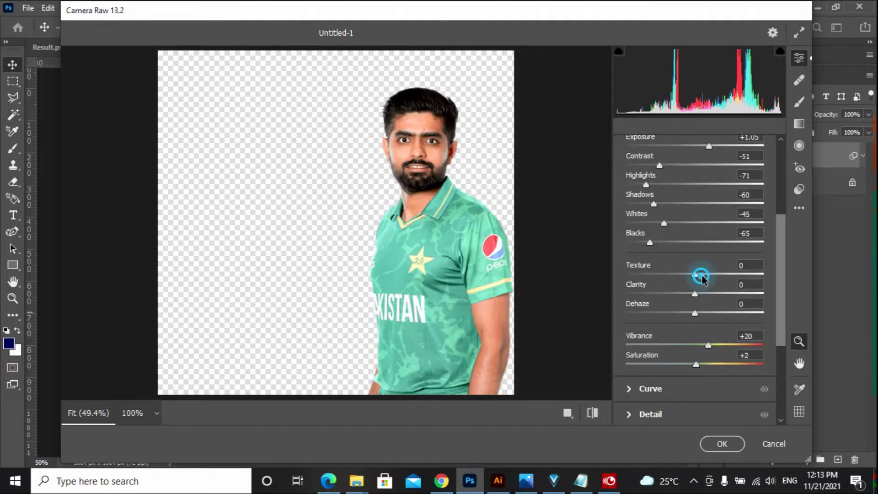
{"action": "left_click_drag", "start_coordinate": [695, 275], "coordinate": [707, 274]}
{"action": "left_click_drag", "start_coordinate": [695, 294], "coordinate": [703, 293]}
{"action": "left_click_drag", "start_coordinate": [696, 365], "coordinate": [714, 352]}
{"action": "left_click", "coordinate": [635, 414]}
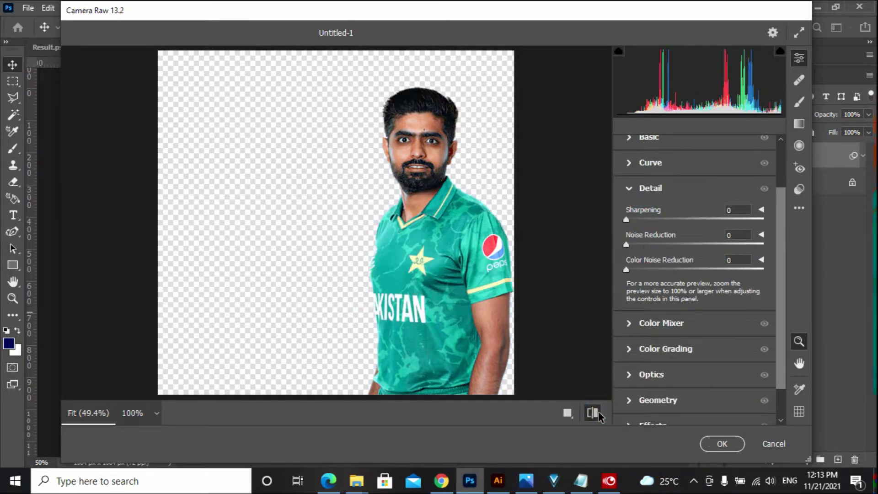
{"action": "left_click", "coordinate": [720, 443]}
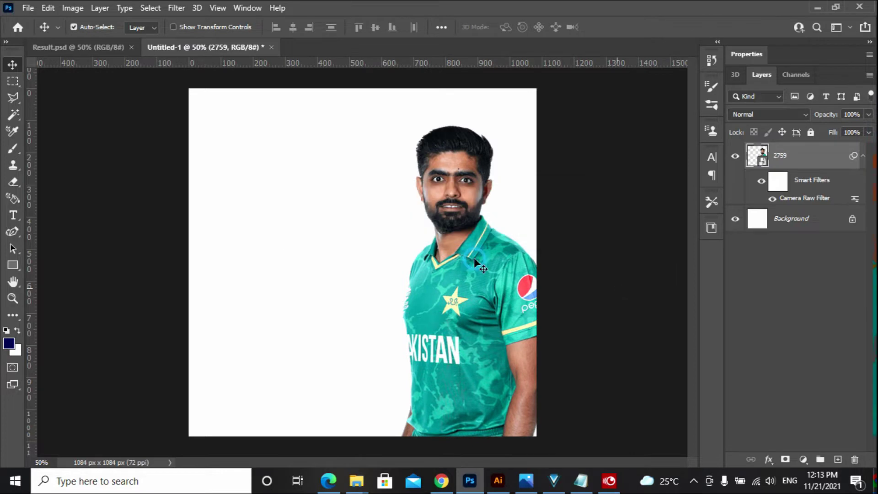
- Switch to Chrome and search Google Images for "Cricket stadium"
{"action": "left_click", "coordinate": [441, 481]}
{"action": "triple_click", "coordinate": [301, 86]}
{"action": "type", "text": "Cricket s"}
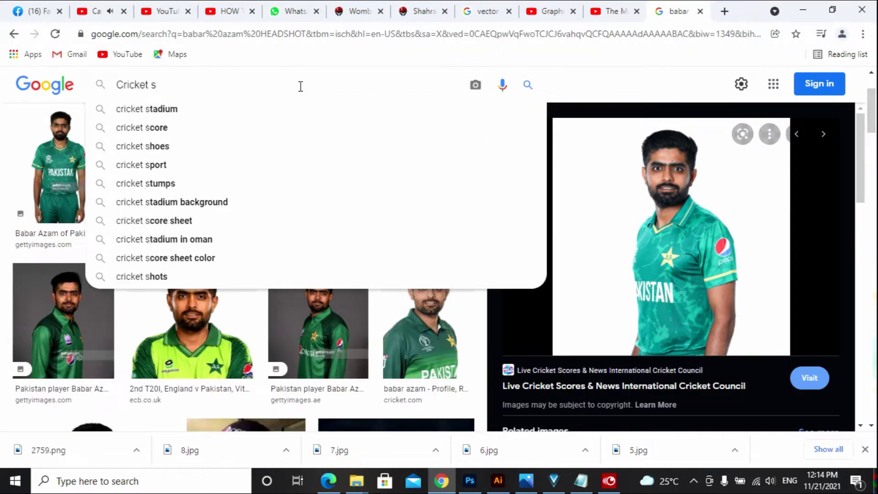
{"action": "type", "text": "tadium"}
{"action": "key", "text": "Return"}
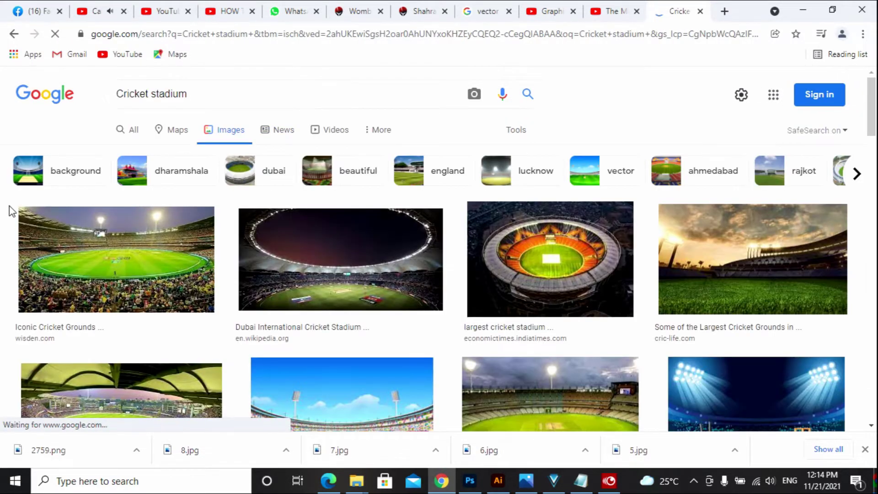
- Copy the first stadium image, from wisden.com, and paste it into the Photoshop document behind the player
{"action": "left_click", "coordinate": [180, 274]}
{"action": "right_click", "coordinate": [553, 182]}
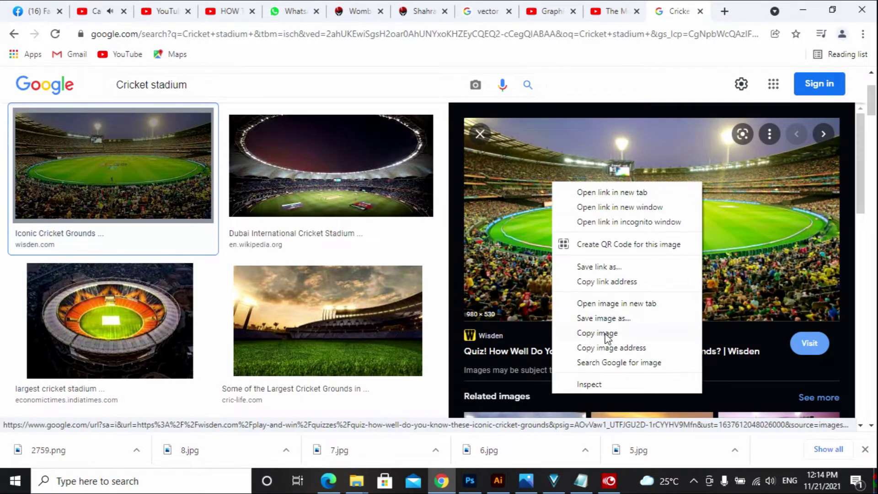
{"action": "left_click", "coordinate": [604, 334]}
{"action": "key", "text": "alt+Tab"}
{"action": "key", "text": "ctrl+v"}
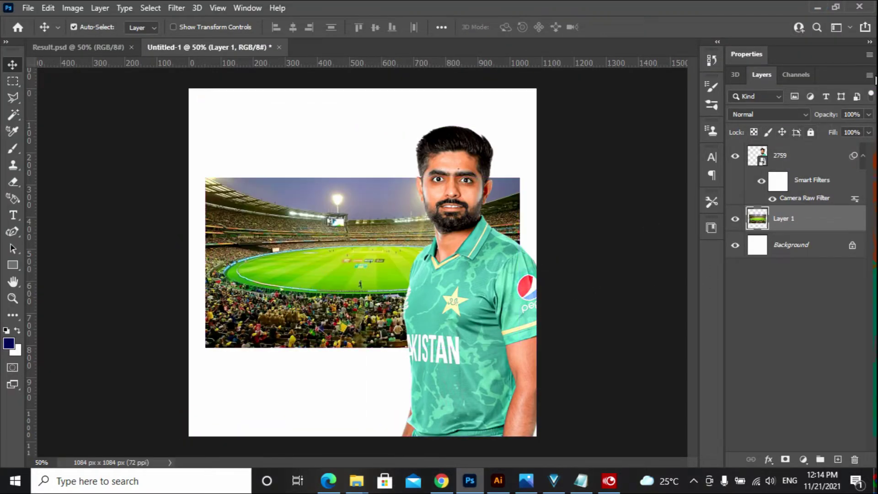
- Convert the stadium layer to a smart object, scale it to the full canvas width and move it down to the canvas's bottom edge
{"action": "right_click", "coordinate": [783, 219]}
{"action": "left_click", "coordinate": [780, 251]}
{"action": "key", "text": "ctrl+t"}
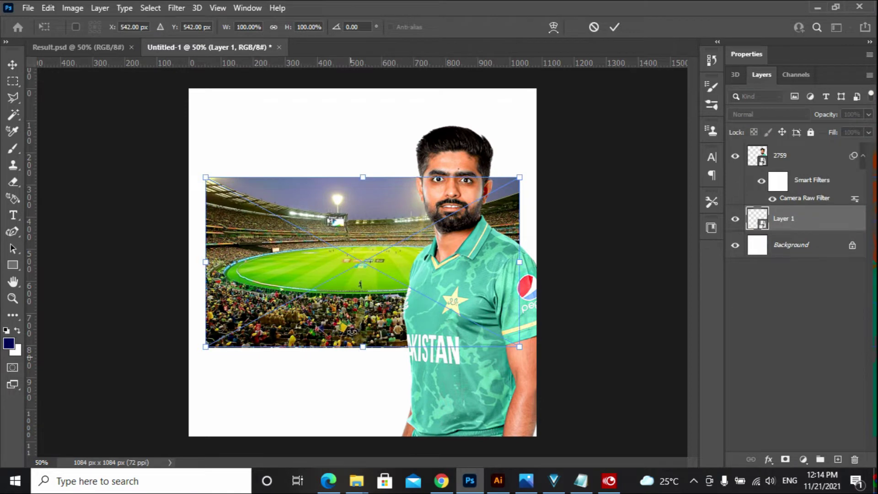
{"action": "left_click_drag", "start_coordinate": [519, 262], "coordinate": [536, 262]}
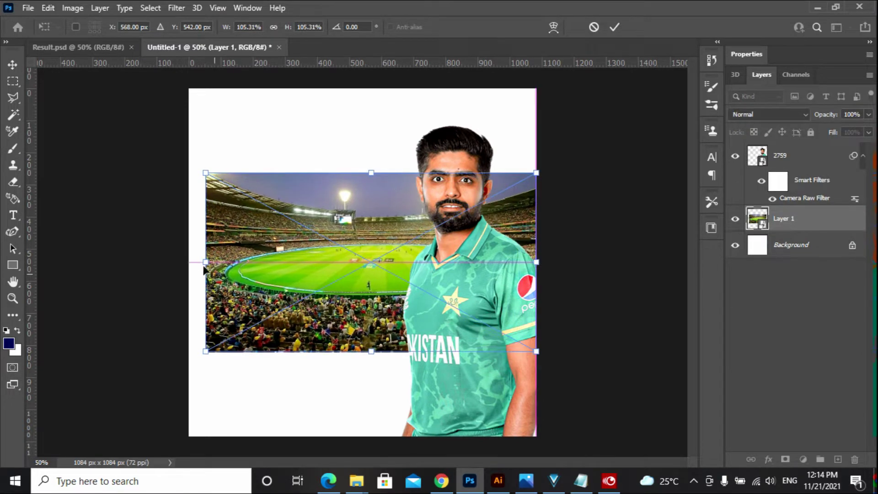
{"action": "left_click_drag", "start_coordinate": [204, 262], "coordinate": [189, 262]}
{"action": "left_click_drag", "start_coordinate": [376, 330], "coordinate": [376, 410]}
{"action": "key", "text": "Return"}
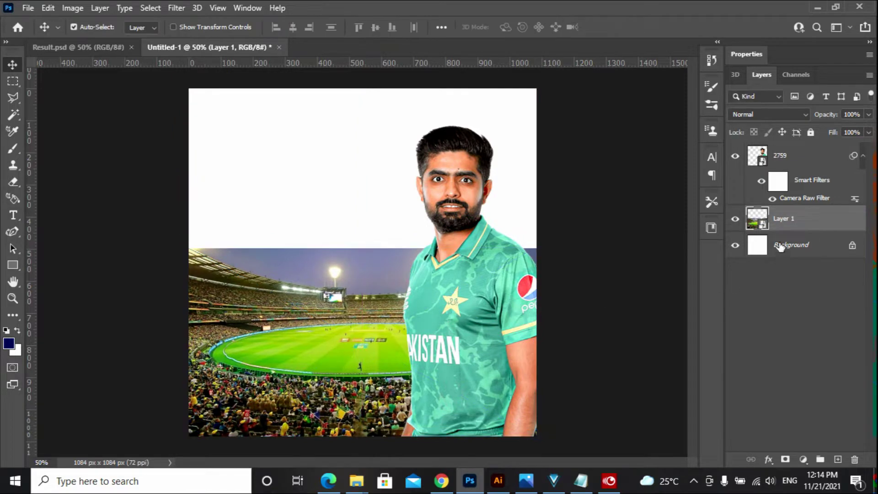
- Add a solid color fill layer directly above the Background, using the color 6c7c96 sampled from the stadium's sky
{"action": "left_click", "coordinate": [780, 247]}
{"action": "left_click", "coordinate": [802, 459]}
{"action": "left_click", "coordinate": [800, 231]}
{"action": "left_click", "coordinate": [294, 251]}
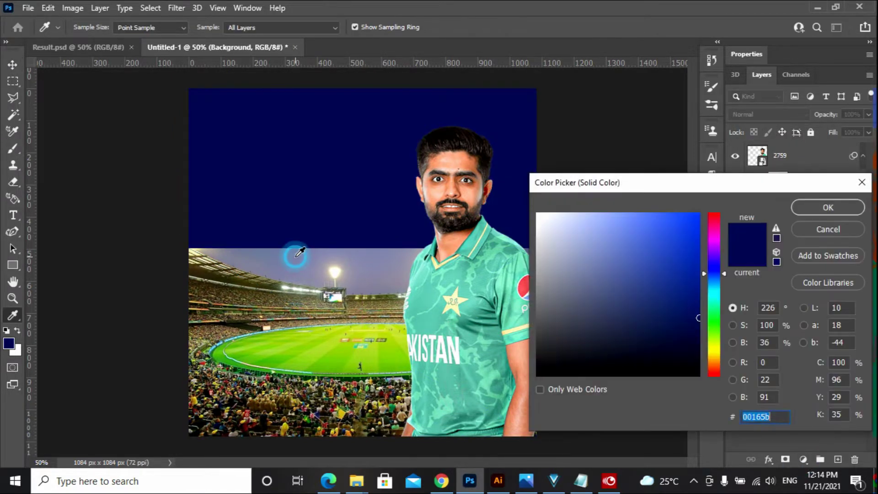
{"action": "left_click", "coordinate": [269, 256]}
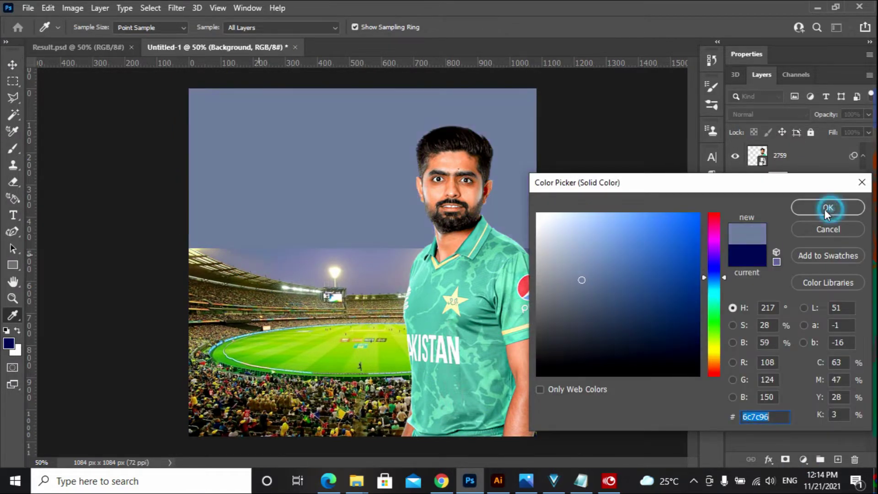
{"action": "key", "text": "Return"}
{"action": "key", "text": "v"}
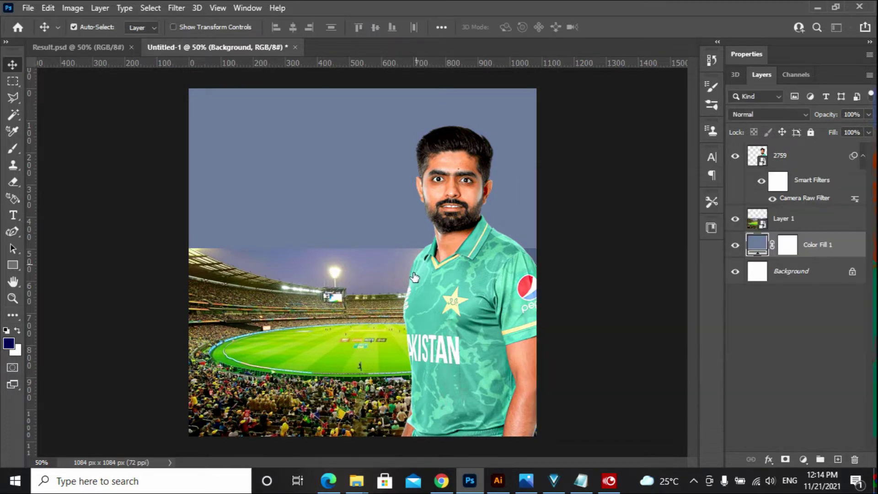
- Add a layer mask to the stadium layer
{"action": "left_click", "coordinate": [414, 277]}
{"action": "left_click", "coordinate": [353, 265]}
{"action": "left_click", "coordinate": [785, 459]}
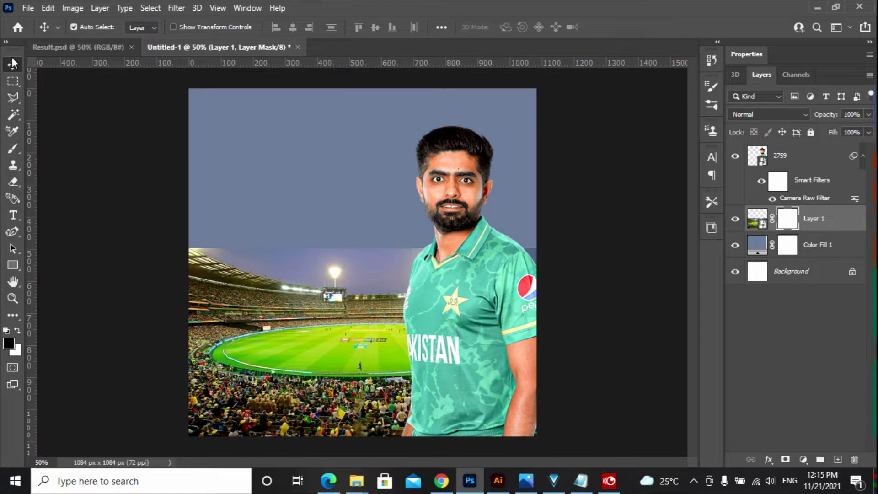
- Fade the stadium's upper edge into the background by drawing vertical black-to-transparent linear gradients on its mask
{"action": "left_click", "coordinate": [6, 41]}
{"action": "left_click", "coordinate": [6, 42]}
{"action": "key", "text": "i"}
{"action": "left_click", "coordinate": [14, 315]}
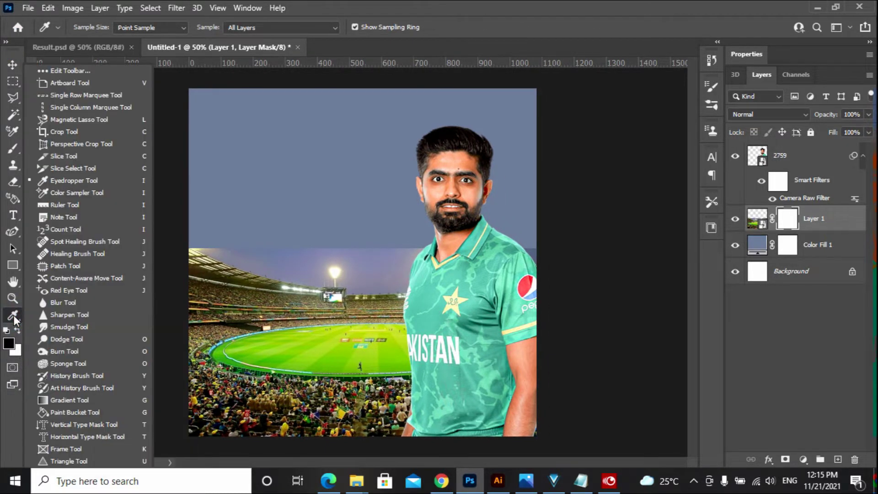
{"action": "left_click", "coordinate": [60, 399]}
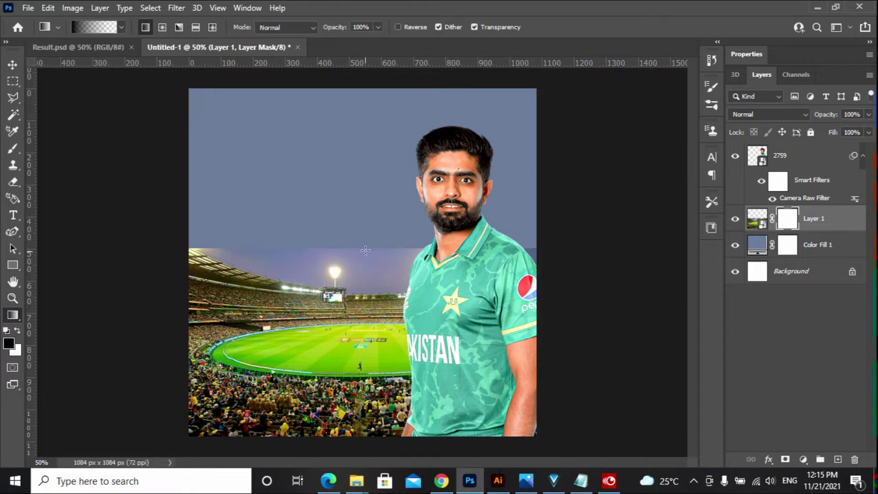
{"action": "left_click_drag", "start_coordinate": [364, 290], "coordinate": [364, 273]}
{"action": "left_click_drag", "start_coordinate": [363, 305], "coordinate": [360, 338]}
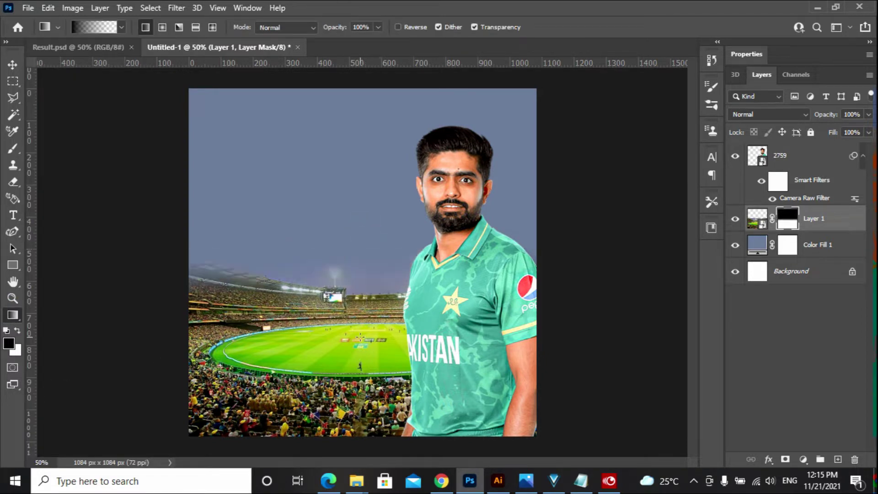
{"action": "key", "text": "v"}
{"action": "left_click", "coordinate": [457, 292]}
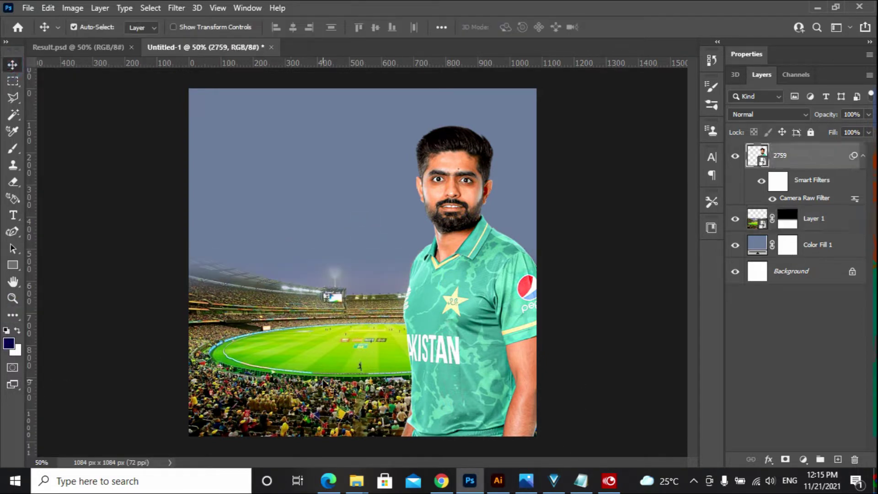
- Switch to Chrome, search Google Images for "sky background" and filter the results to Large size
{"action": "left_click", "coordinate": [441, 480]}
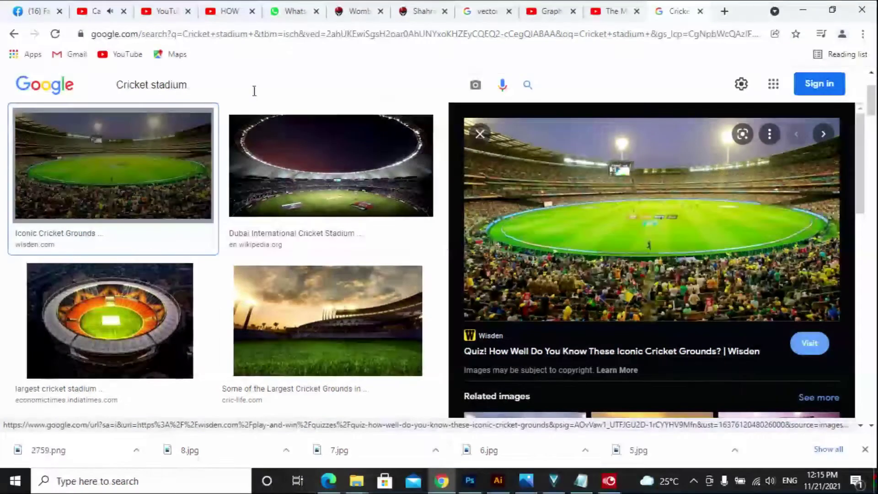
{"action": "type", "text": "sky b"}
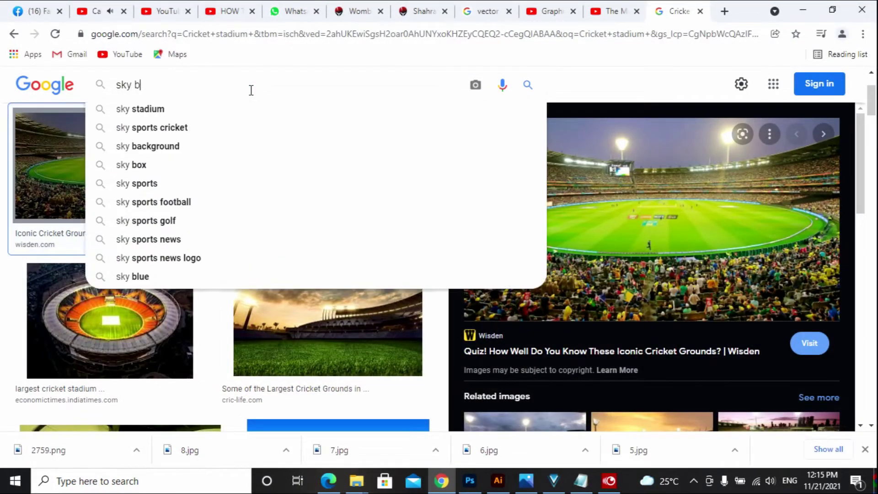
{"action": "type", "text": "ackground"}
{"action": "key", "text": "Return"}
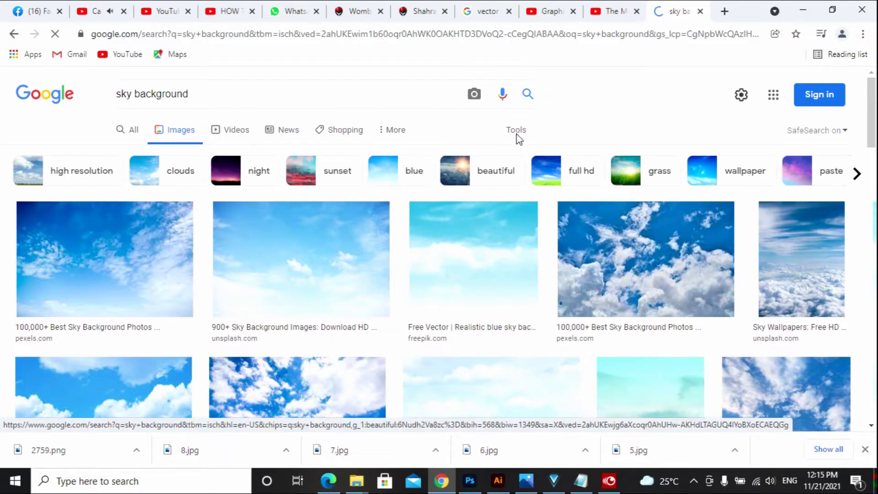
{"action": "left_click", "coordinate": [517, 131]}
{"action": "left_click", "coordinate": [114, 153]}
{"action": "left_click", "coordinate": [122, 197]}
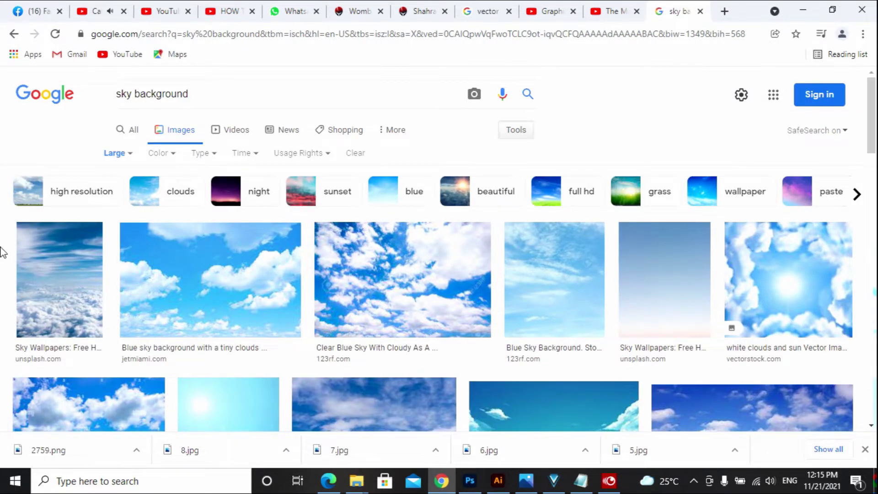
- Find the wallpaperaccess.com blue sky image with the green field among the results and copy it
{"action": "scroll", "coordinate": [3, 251], "scroll_direction": "down", "scroll_amount": 3}
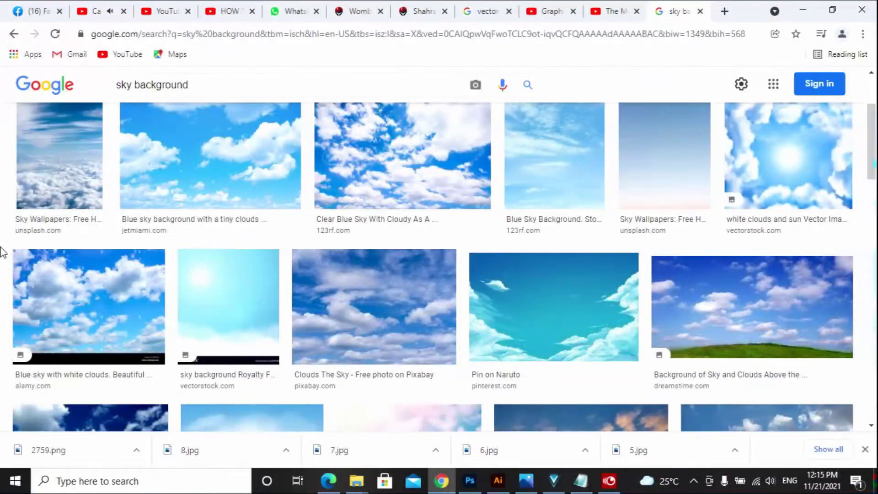
{"action": "scroll", "coordinate": [3, 252], "scroll_direction": "down", "scroll_amount": 3}
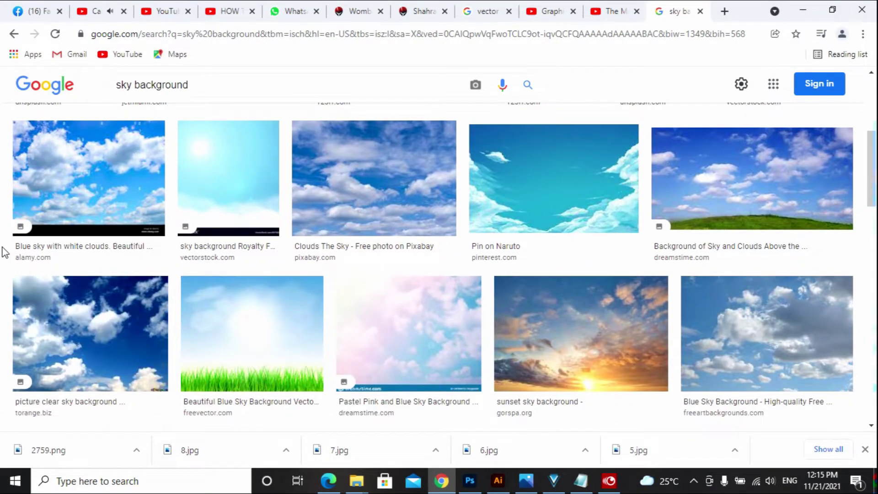
{"action": "scroll", "coordinate": [2, 252], "scroll_direction": "down", "scroll_amount": 6}
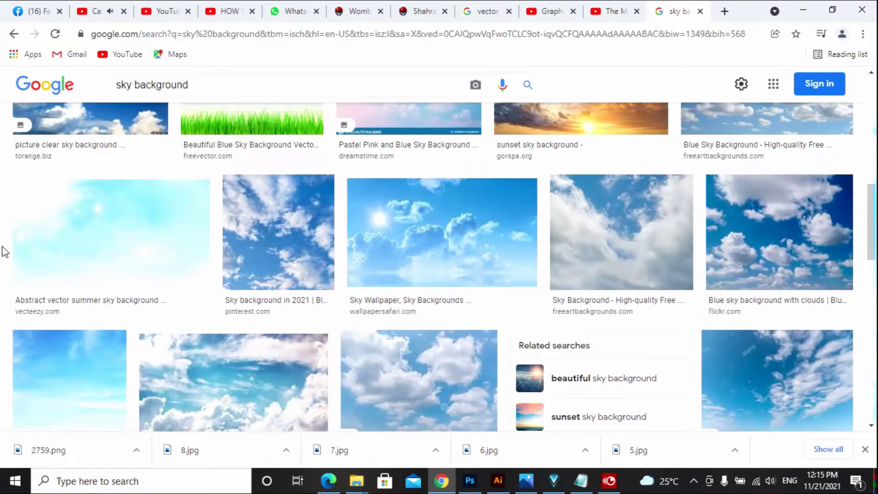
{"action": "scroll", "coordinate": [2, 252], "scroll_direction": "down", "scroll_amount": 8}
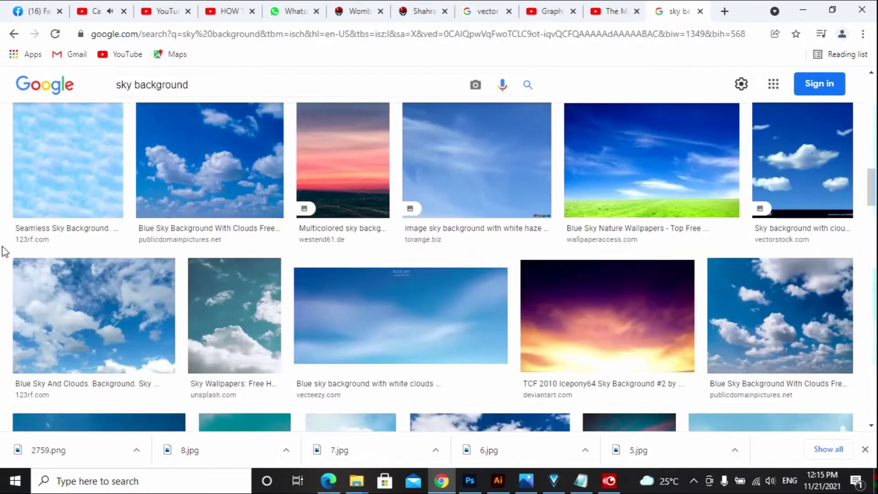
{"action": "left_click", "coordinate": [627, 153]}
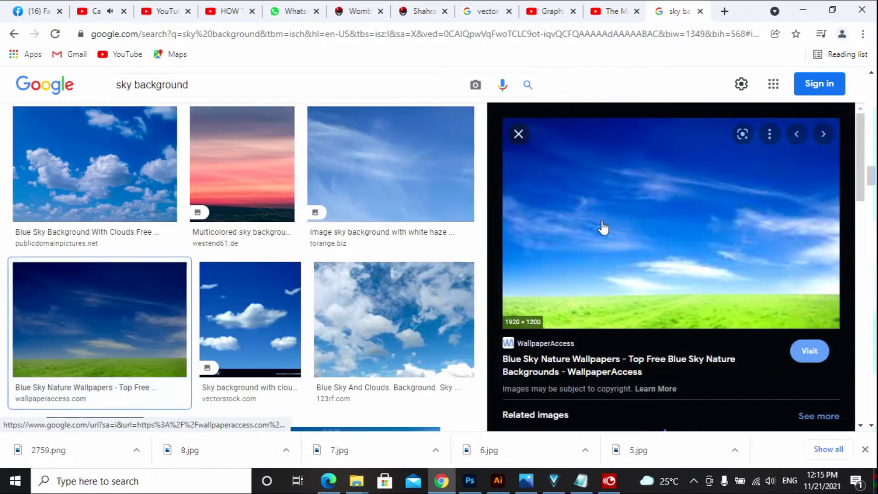
{"action": "right_click", "coordinate": [618, 200]}
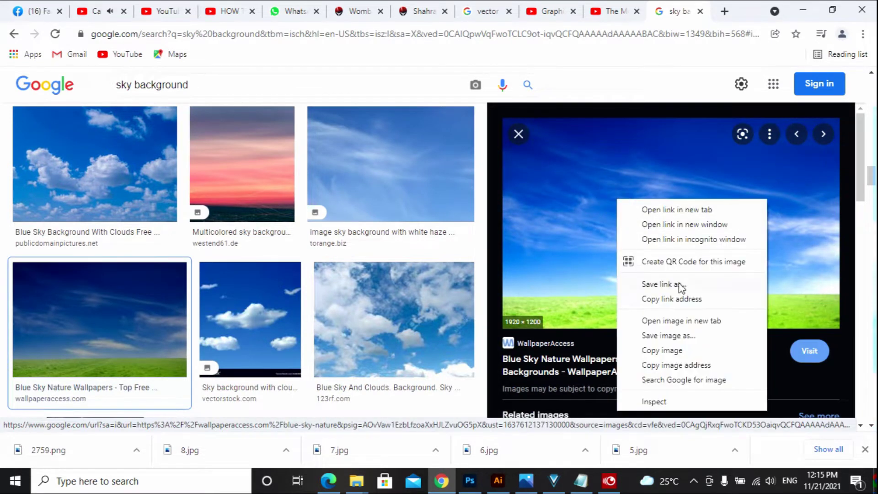
{"action": "left_click", "coordinate": [657, 351]}
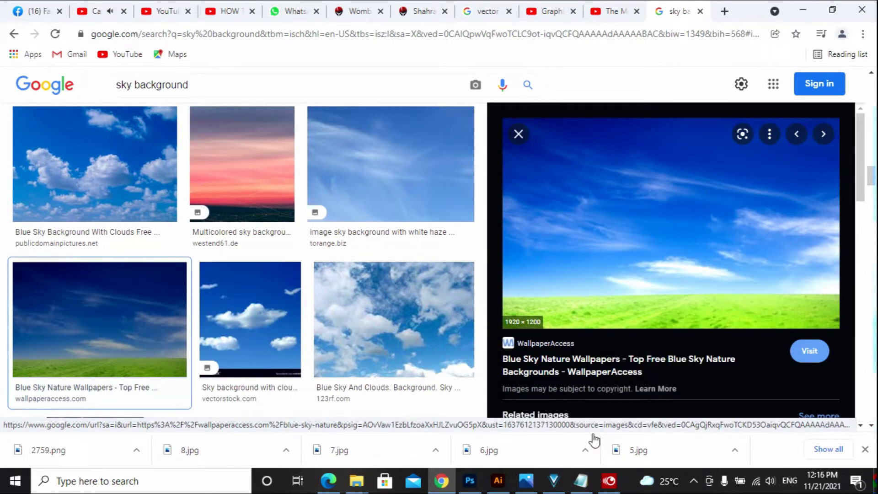
- Switch to Photoshop, paste the sky image directly above the color fill layer and convert it to a smart object
{"action": "left_click", "coordinate": [469, 480]}
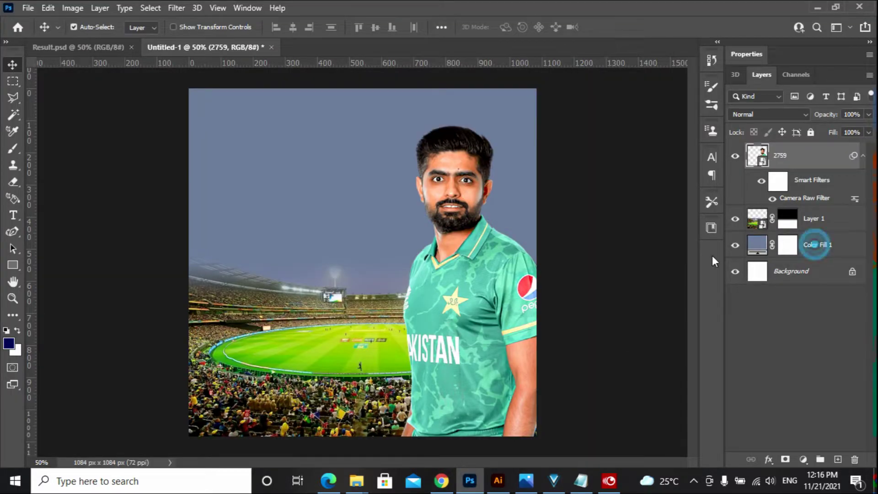
{"action": "left_click", "coordinate": [814, 246]}
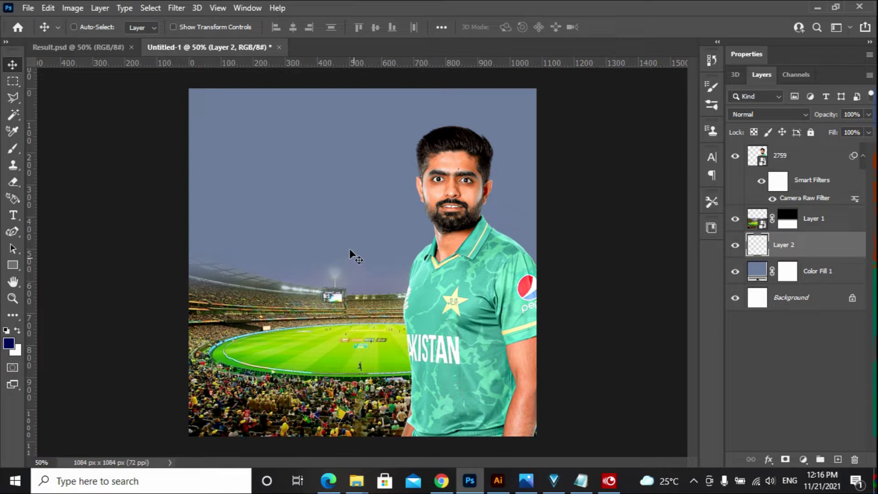
{"action": "key", "text": "ctrl+v"}
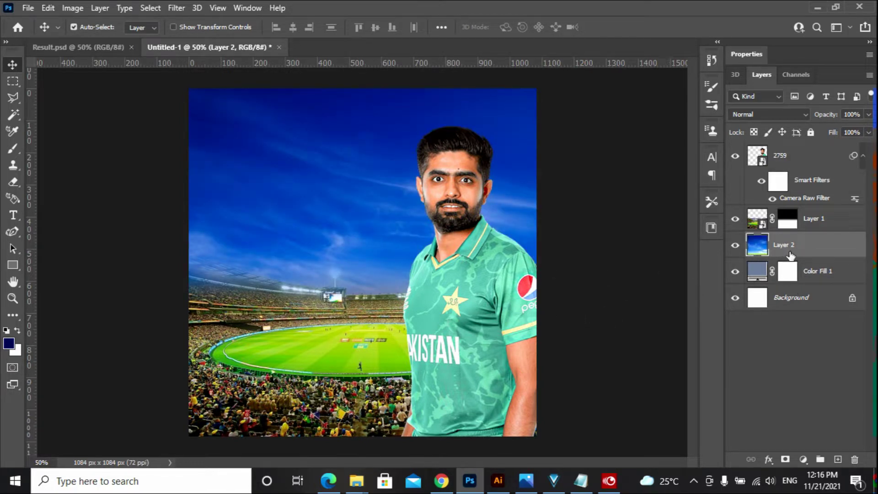
{"action": "key", "text": "ctrl"}
{"action": "left_click", "coordinate": [870, 75]}
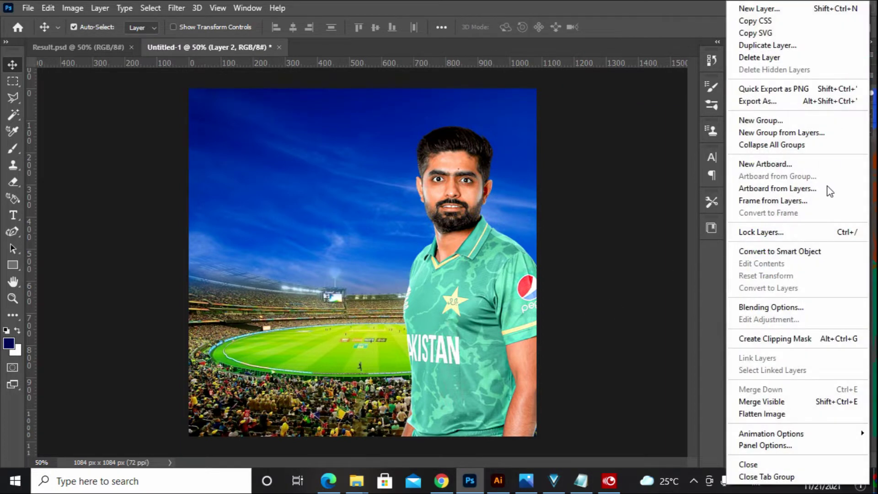
{"action": "left_click", "coordinate": [807, 251]}
- Scale the sky layer to 65.89%, centered horizontally with its upper edge on the canvas's top edge, and apply the transform
{"action": "key", "text": "ctrl"}
{"action": "key", "text": "ctrl+t"}
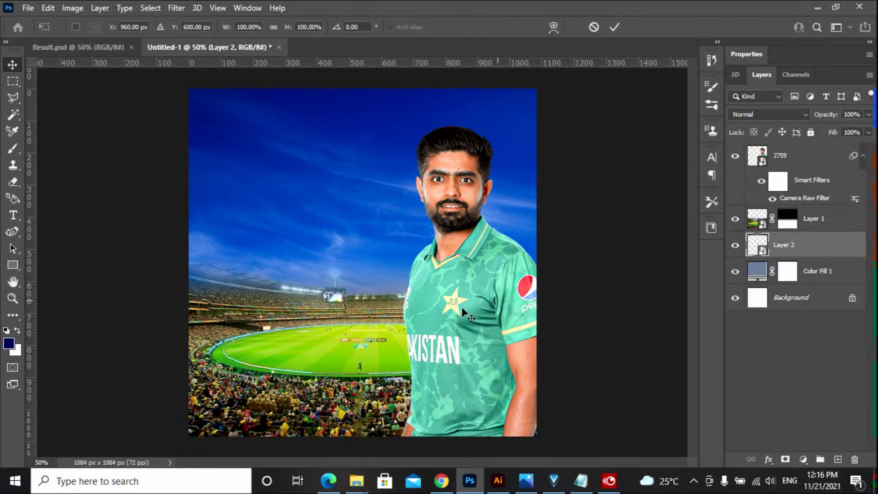
{"action": "left_click_drag", "start_coordinate": [499, 90], "coordinate": [498, 232]}
{"action": "left_click_drag", "start_coordinate": [426, 261], "coordinate": [294, 120]}
{"action": "left_click_drag", "start_coordinate": [385, 166], "coordinate": [383, 166]}
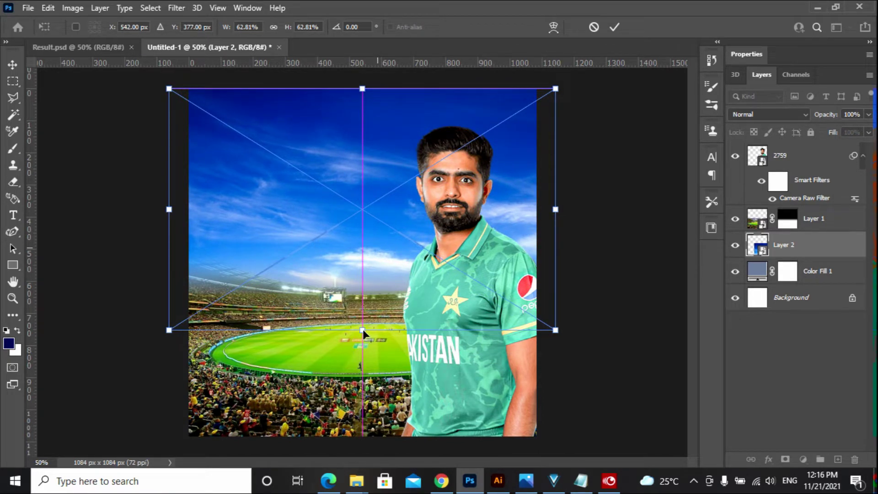
{"action": "left_click_drag", "start_coordinate": [362, 330], "coordinate": [359, 341]}
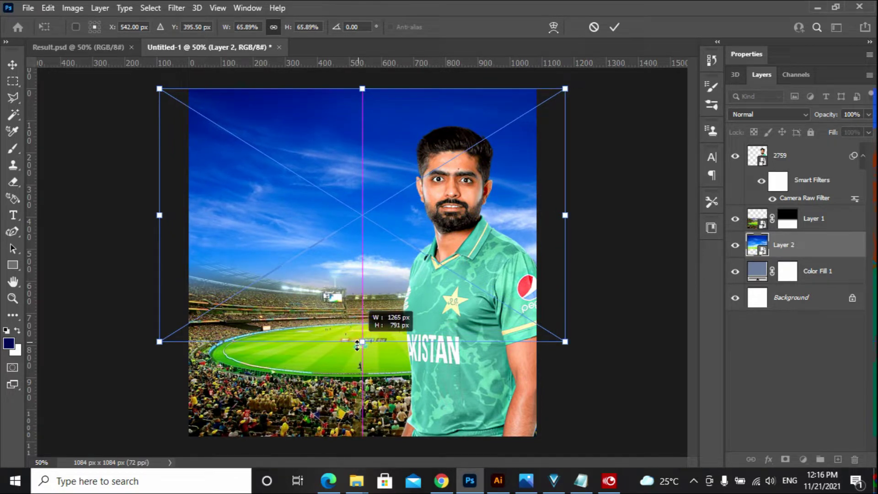
{"action": "key", "text": "Return"}
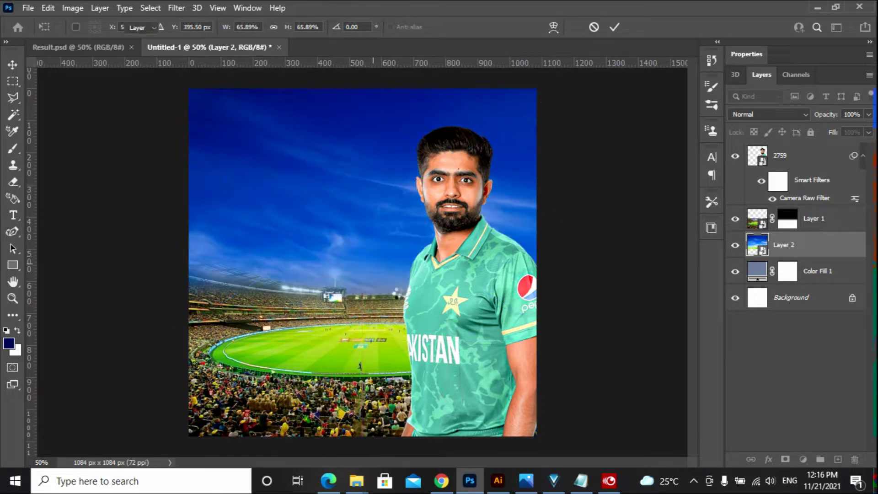
{"action": "left_click", "coordinate": [554, 222]}
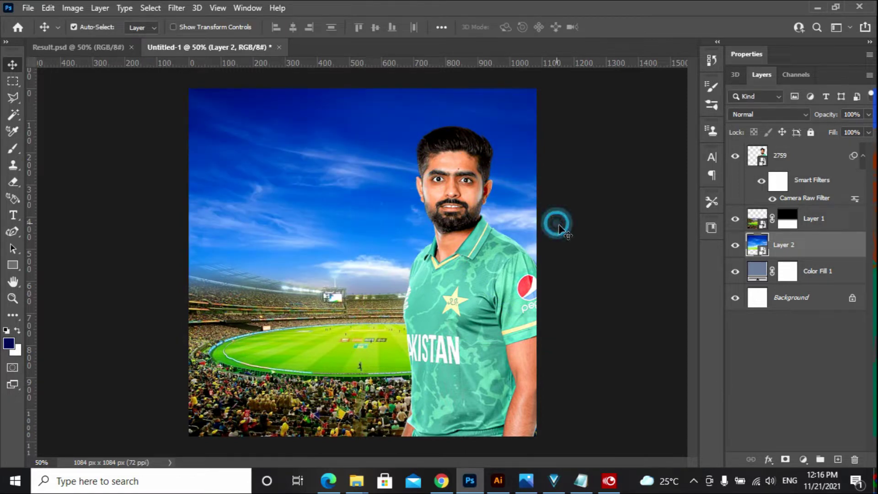
- Try nudging the player layer slightly to the right
{"action": "left_click", "coordinate": [446, 316]}
{"action": "left_click", "coordinate": [574, 295]}
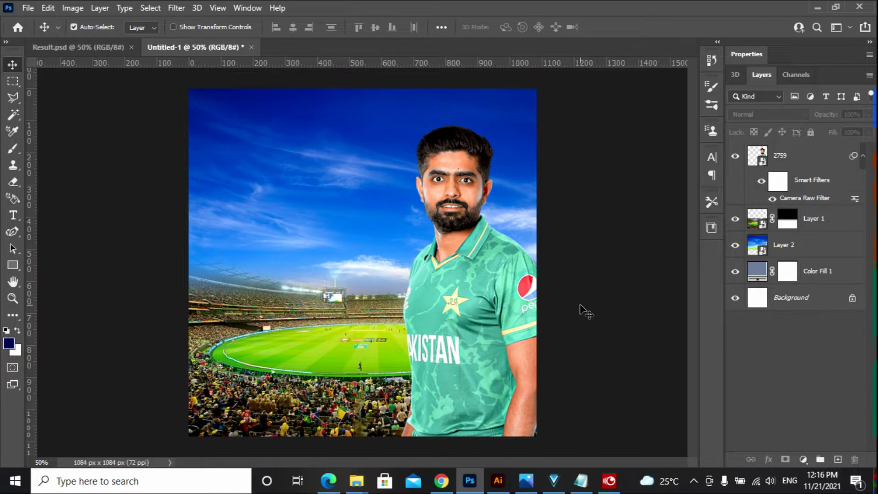
{"action": "left_click", "coordinate": [473, 195]}
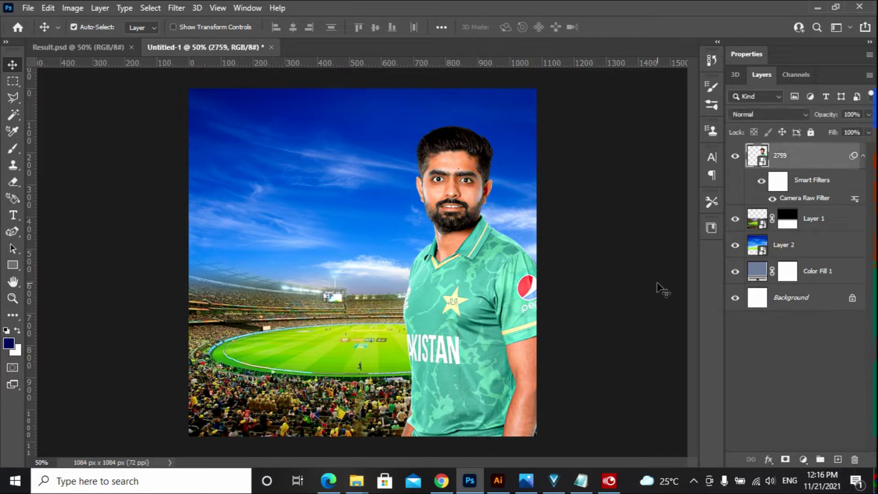
{"action": "key", "text": "shift+Right"}
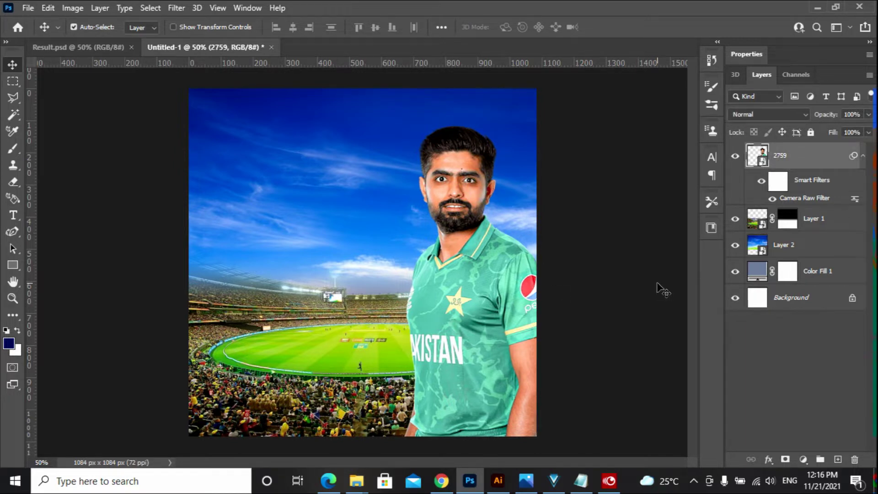
{"action": "key", "text": "shift+Right"}
{"action": "left_click", "coordinate": [643, 290]}
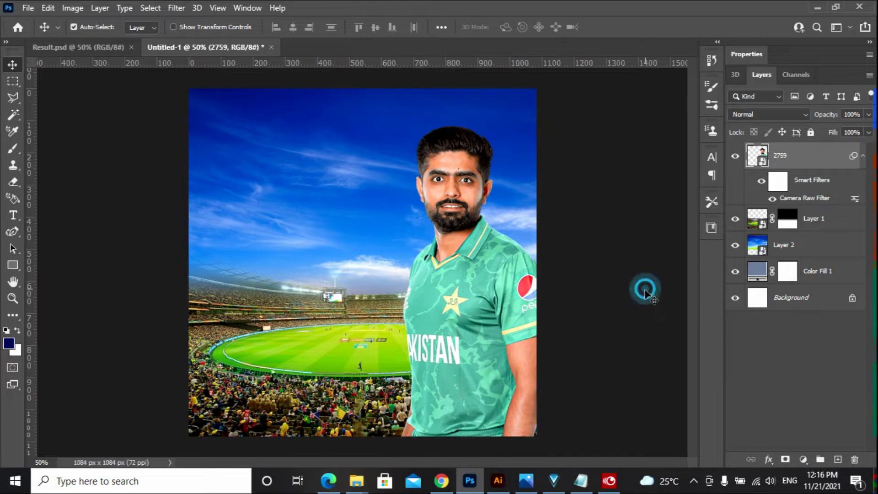
- Switch to Chrome and copy the Hindustan Times batting photo from the "babar azam T20 images" results
{"action": "left_click", "coordinate": [441, 481]}
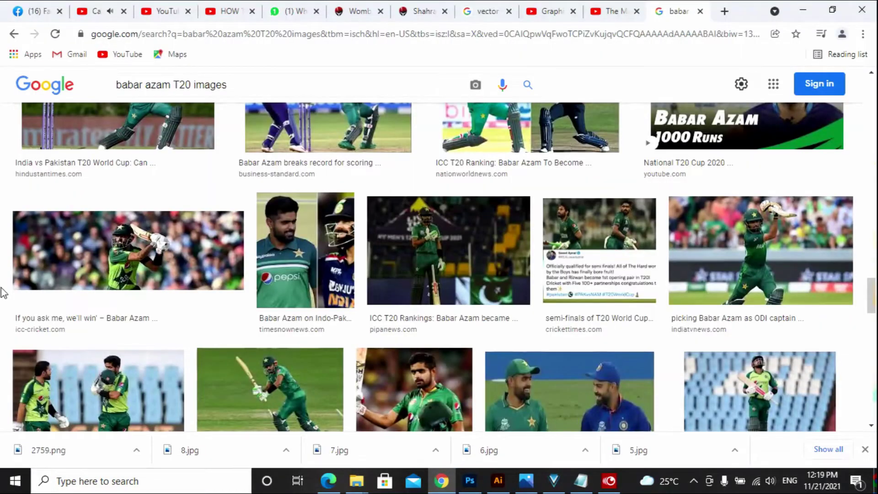
{"action": "scroll", "coordinate": [69, 293], "scroll_direction": "up", "scroll_amount": 4}
{"action": "left_click", "coordinate": [132, 284]}
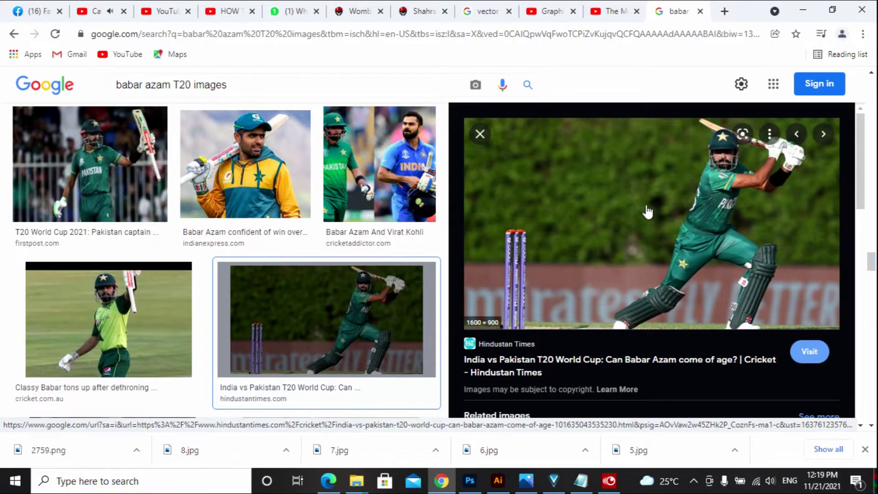
{"action": "right_click", "coordinate": [648, 211]}
{"action": "left_click", "coordinate": [694, 359]}
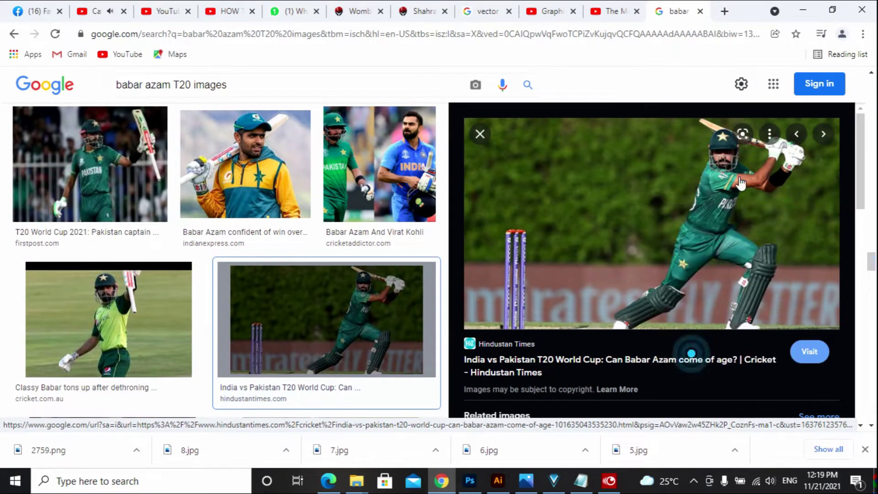
- Switch to Photoshop, create a new 1600 x 900 px document and paste the copied batting photo into it
{"action": "left_click", "coordinate": [803, 10]}
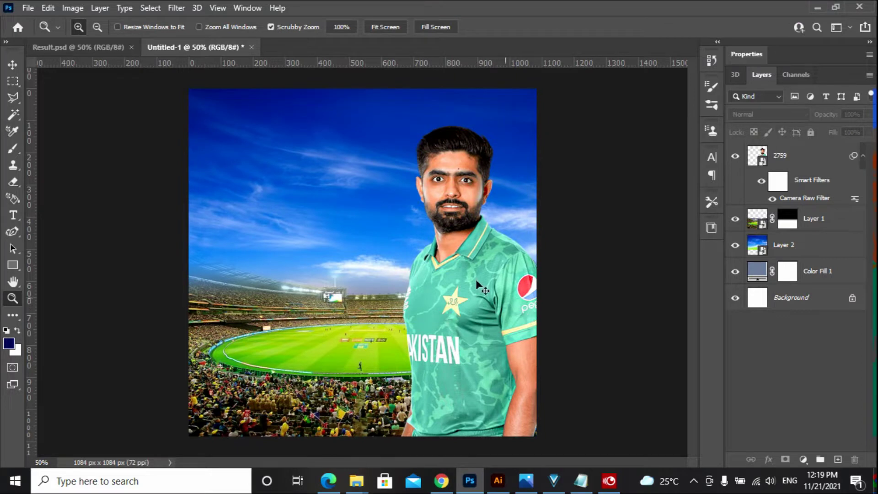
{"action": "left_click", "coordinate": [28, 7]}
{"action": "left_click", "coordinate": [23, 18]}
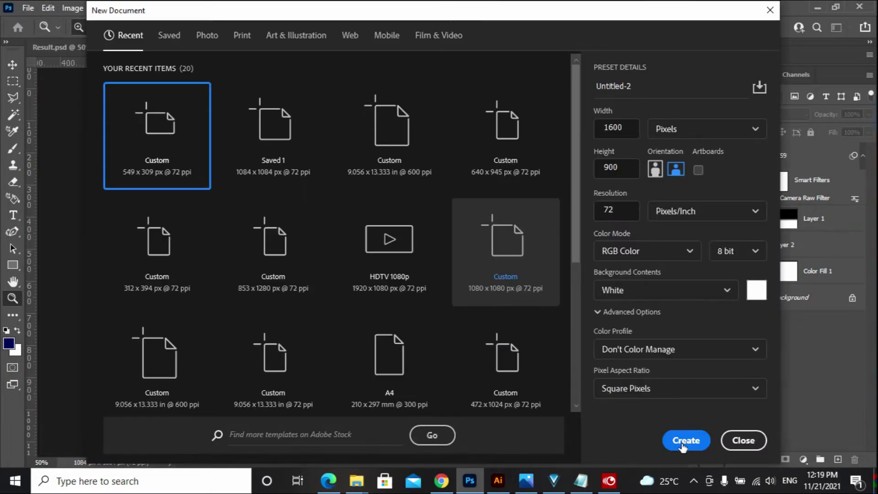
{"action": "left_click", "coordinate": [685, 440]}
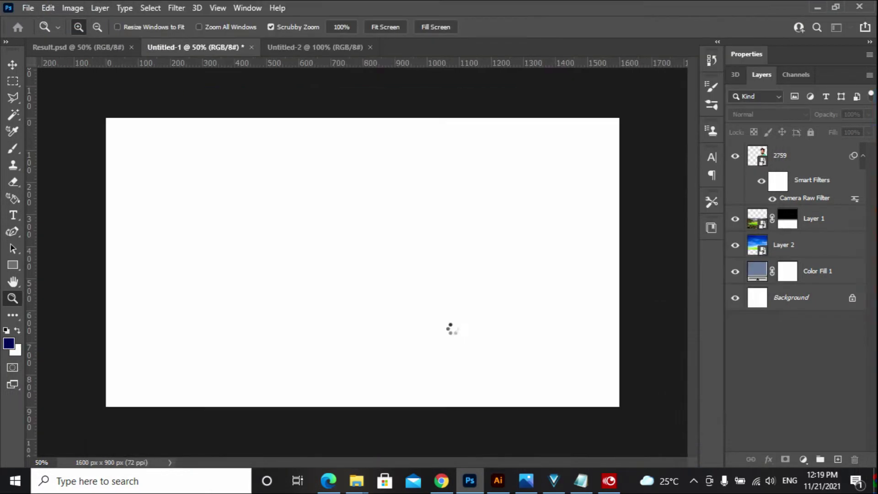
{"action": "key", "text": "ctrl+v"}
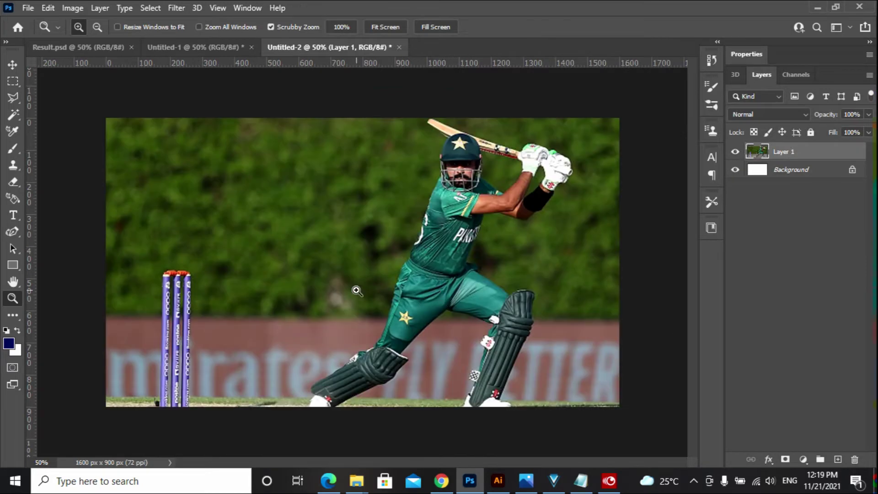
- Crop the batting photo's canvas to about 1040 px wide, cutting away the stumps and keeping the full 900 px height
{"action": "key", "text": "x"}
{"action": "key", "text": "c"}
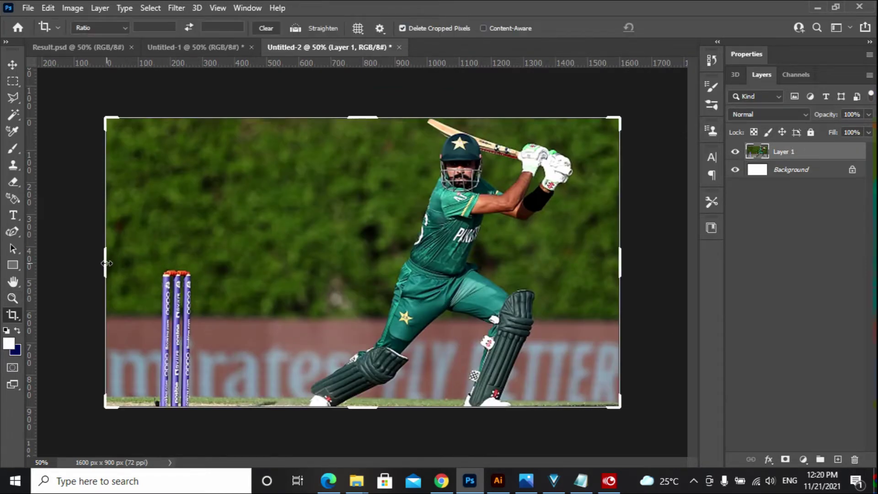
{"action": "left_click_drag", "start_coordinate": [106, 263], "coordinate": [197, 276]}
{"action": "key", "text": "Return"}
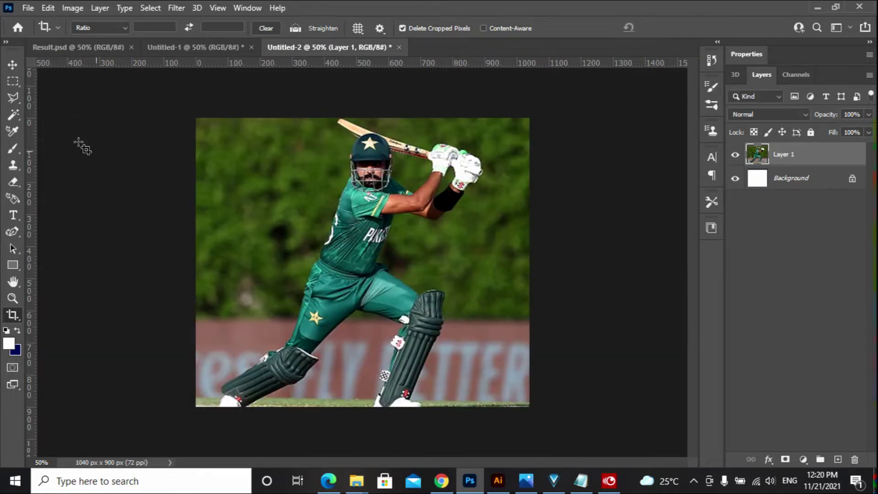
- Select the batsman automatically as the subject and add a layer mask that hides the photo's background
{"action": "left_click", "coordinate": [13, 114]}
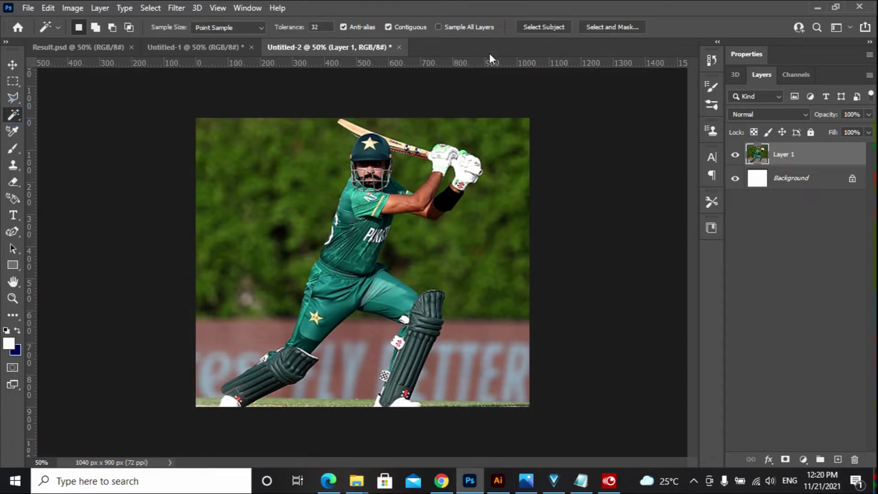
{"action": "left_click", "coordinate": [541, 27]}
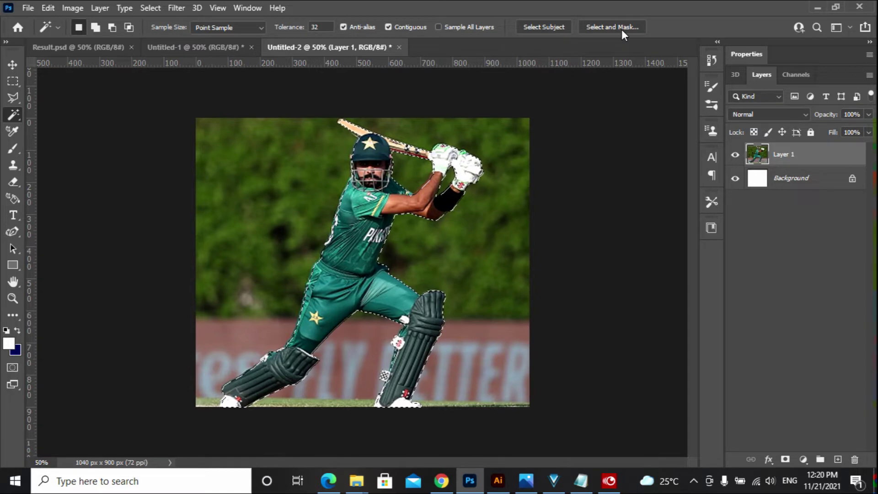
{"action": "left_click", "coordinate": [785, 459]}
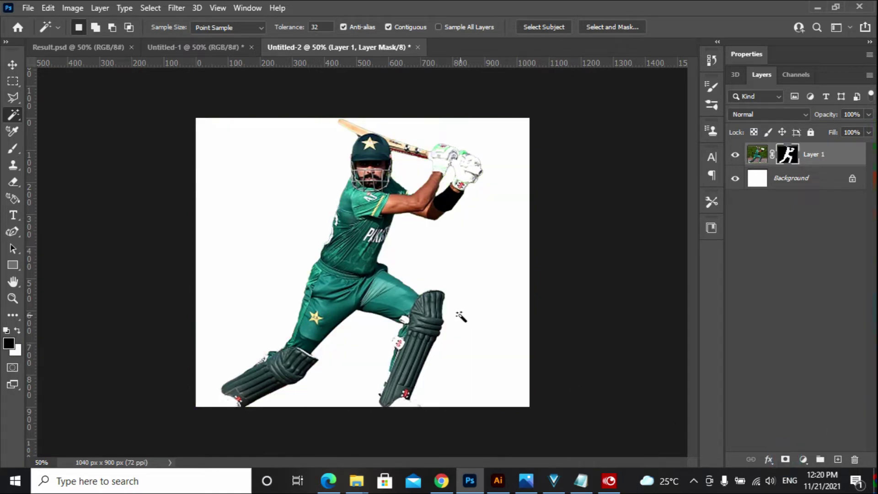
{"action": "left_click", "coordinate": [13, 64]}
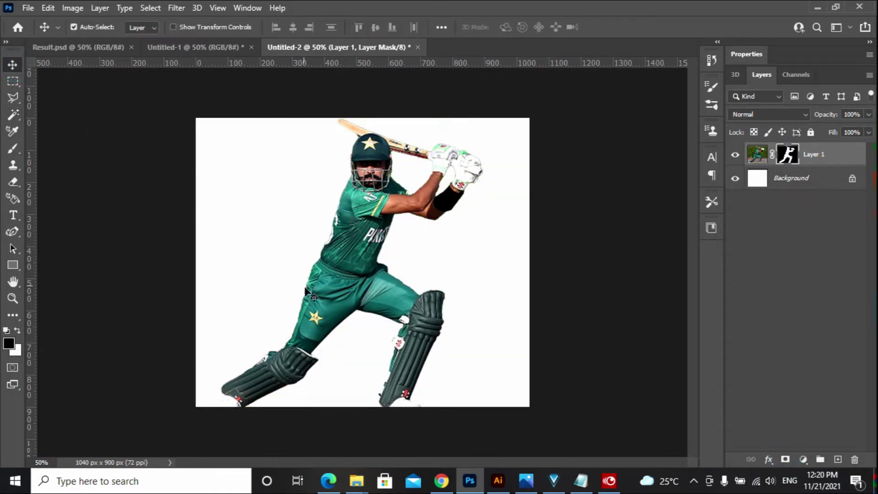
- Try restoring the batsman's shoes by painting white on the layer mask, and undo the strokes
{"action": "left_click", "coordinate": [786, 156]}
{"action": "key", "text": "b"}
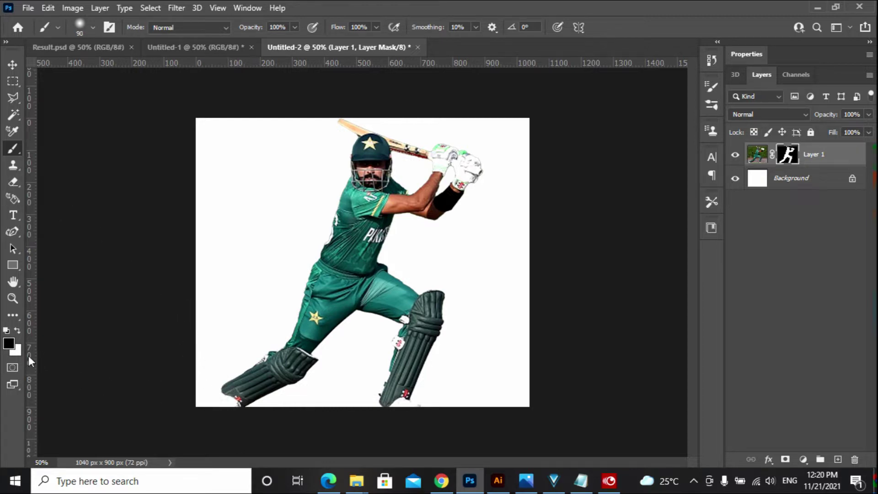
{"action": "left_click", "coordinate": [17, 330]}
{"action": "left_click", "coordinate": [216, 388]}
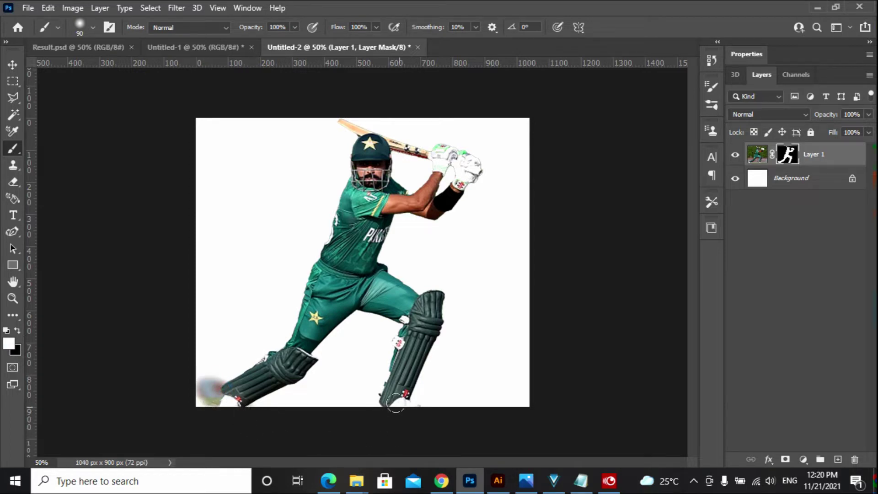
{"action": "left_click_drag", "start_coordinate": [395, 405], "coordinate": [453, 403]}
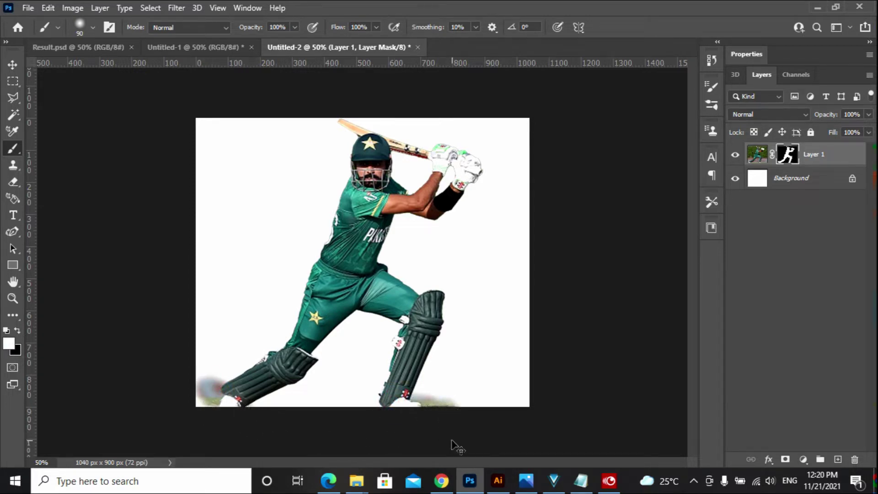
{"action": "key", "text": "ctrl+z"}
{"action": "key", "text": "ctrl+z"}
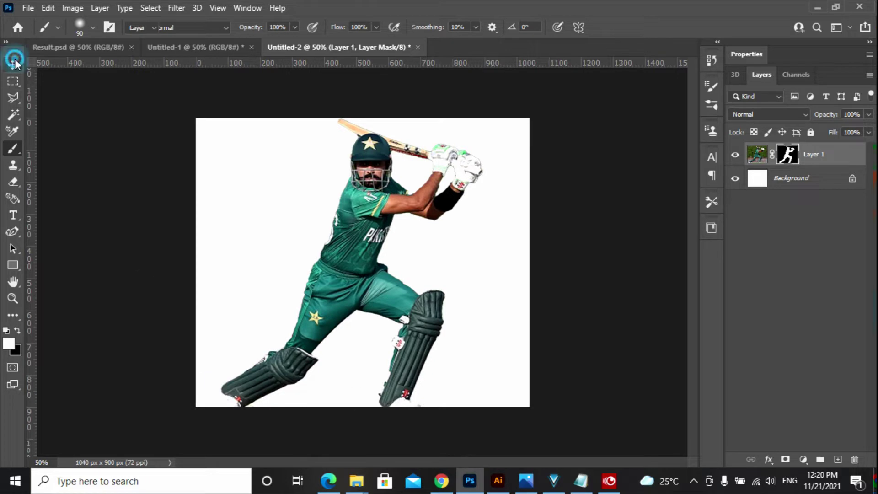
- Convert the masked batsman layer to a smart object
{"action": "left_click", "coordinate": [13, 64]}
{"action": "left_click", "coordinate": [869, 75]}
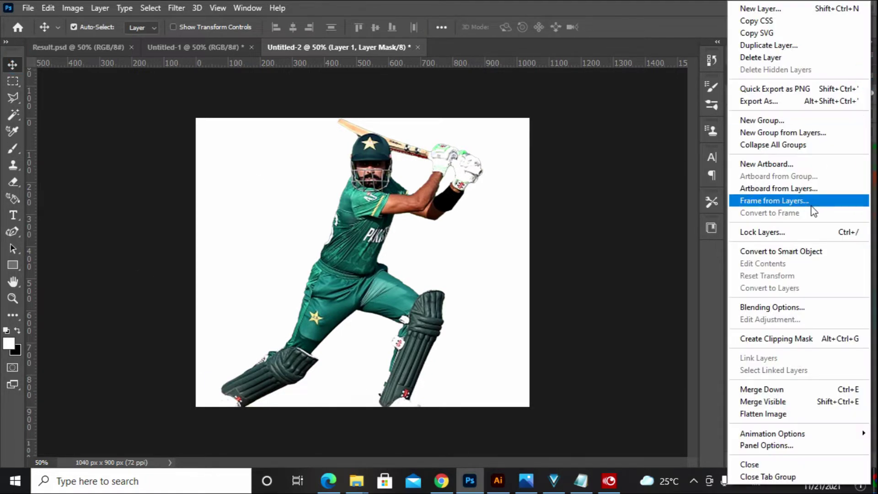
{"action": "left_click", "coordinate": [741, 250]}
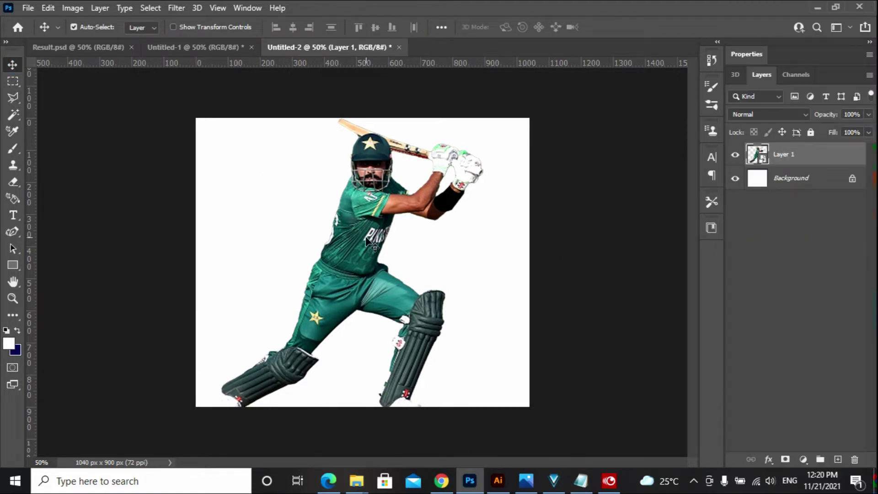
- Apply a Levels adjustment to the batsman with RGB input levels of 12, 0.87 and 211
{"action": "key", "text": "ctrl+l"}
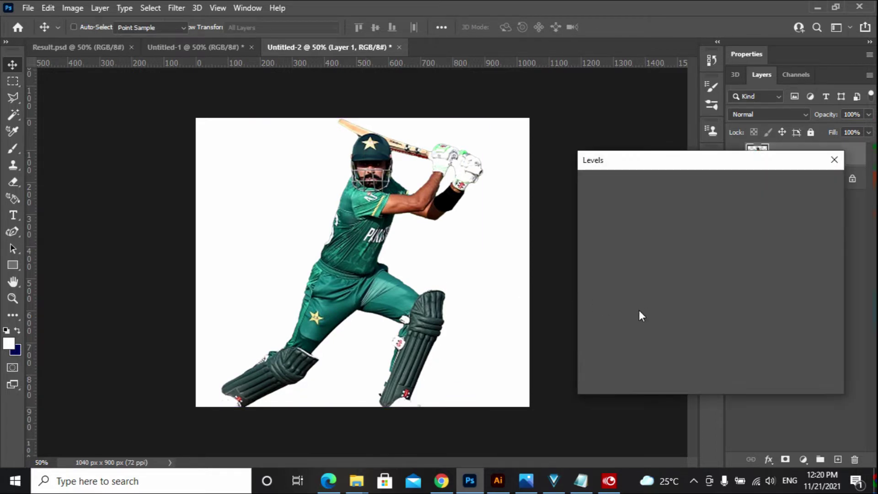
{"action": "left_click_drag", "start_coordinate": [595, 304], "coordinate": [603, 303]}
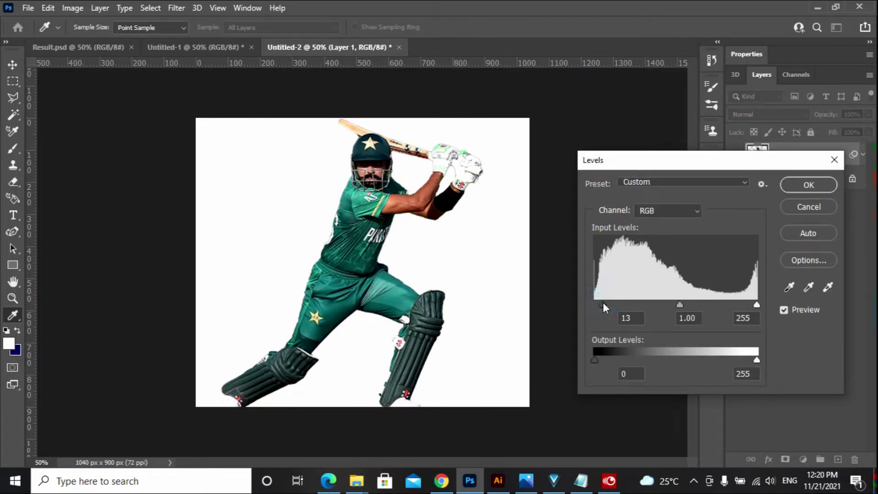
{"action": "left_click_drag", "start_coordinate": [756, 304], "coordinate": [746, 302]}
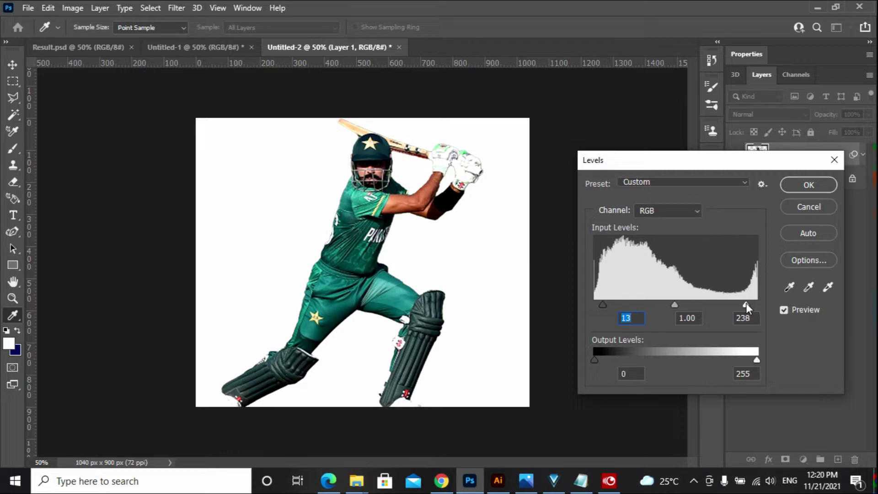
{"action": "left_click", "coordinate": [602, 305]}
{"action": "left_click_drag", "start_coordinate": [744, 303], "coordinate": [729, 304]}
{"action": "left_click", "coordinate": [671, 303]}
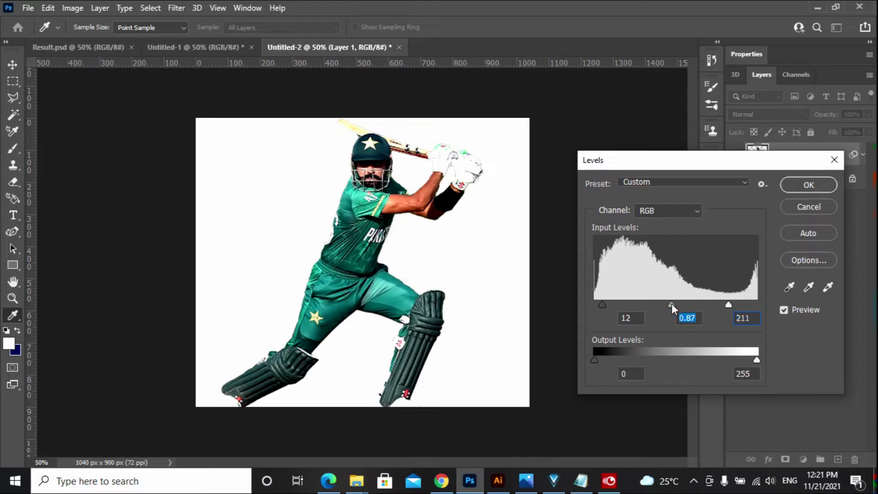
{"action": "left_click", "coordinate": [789, 186]}
- Bring the batsman into the Untitled-1 poster and scale him to 73.96%, positioned beside the portrait at about X 350, Y 542 px
{"action": "left_click_drag", "start_coordinate": [784, 178], "coordinate": [317, 251]}
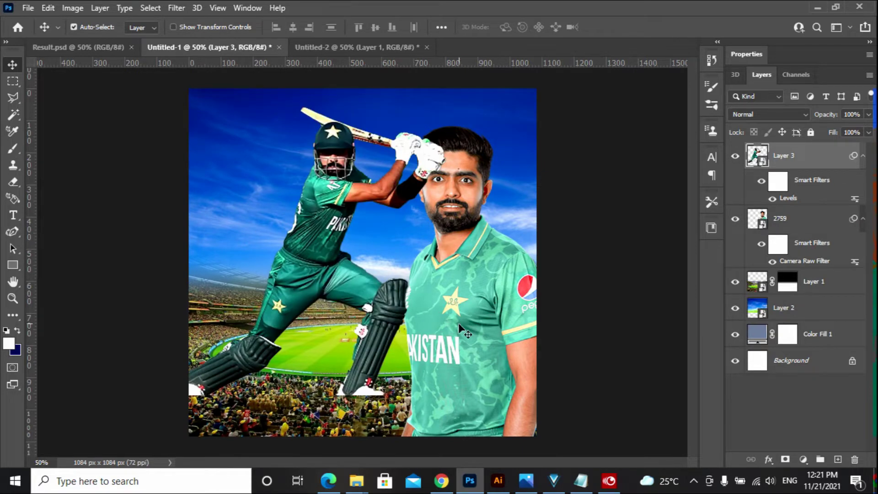
{"action": "key", "text": "ctrl+t"}
{"action": "left_click", "coordinate": [441, 194]}
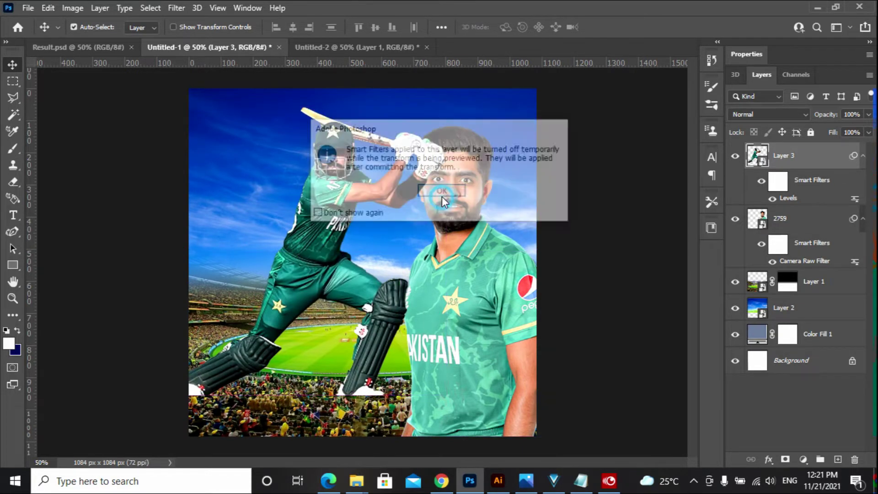
{"action": "left_click_drag", "start_coordinate": [442, 394], "coordinate": [381, 358]}
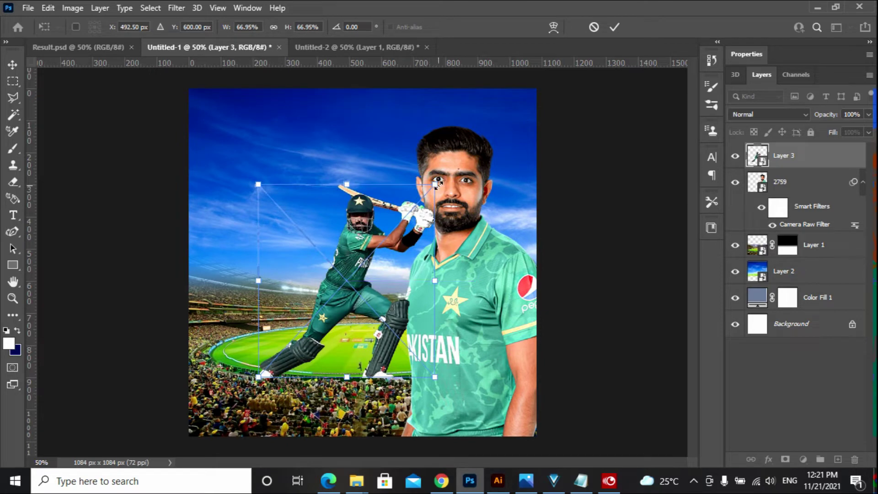
{"action": "left_click_drag", "start_coordinate": [436, 183], "coordinate": [409, 211]}
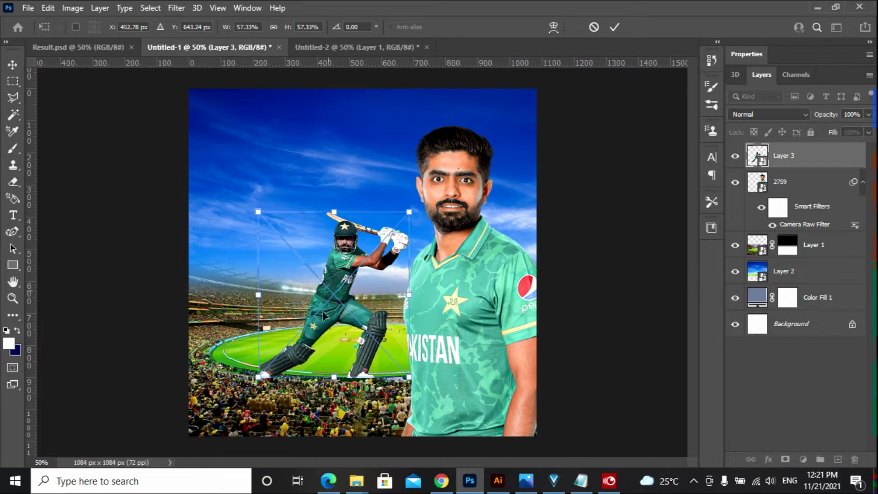
{"action": "left_click_drag", "start_coordinate": [262, 379], "coordinate": [268, 356]}
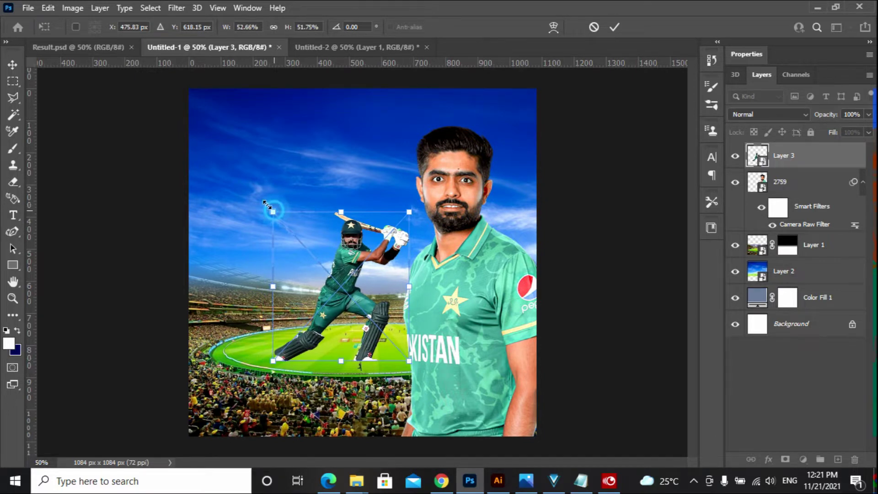
{"action": "left_click_drag", "start_coordinate": [270, 206], "coordinate": [210, 155]}
{"action": "left_click_drag", "start_coordinate": [309, 278], "coordinate": [295, 281]}
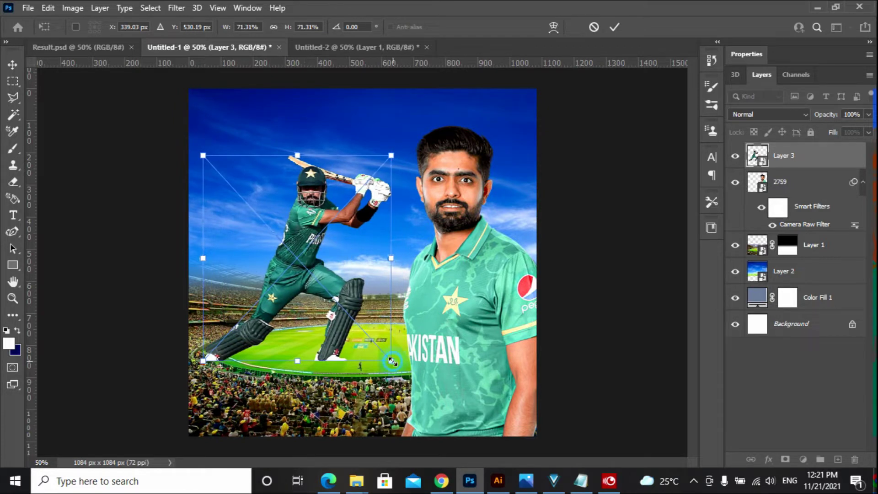
{"action": "left_click_drag", "start_coordinate": [392, 361], "coordinate": [398, 368]}
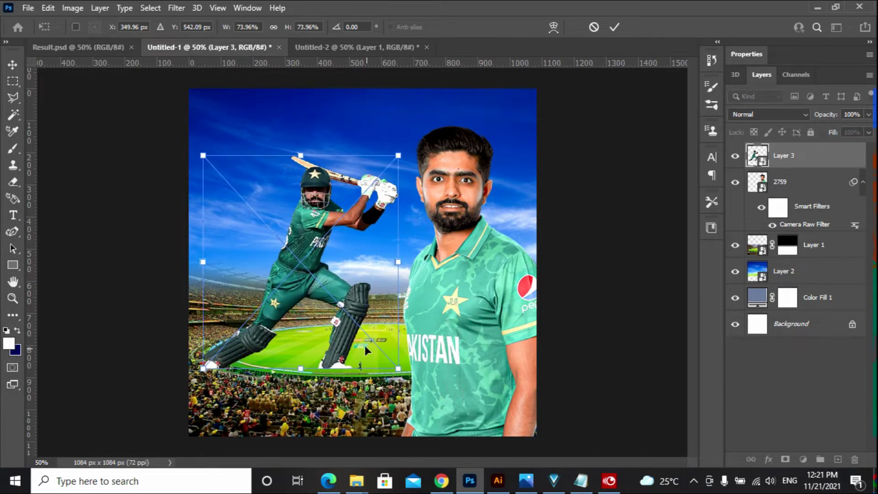
{"action": "key", "text": "Return"}
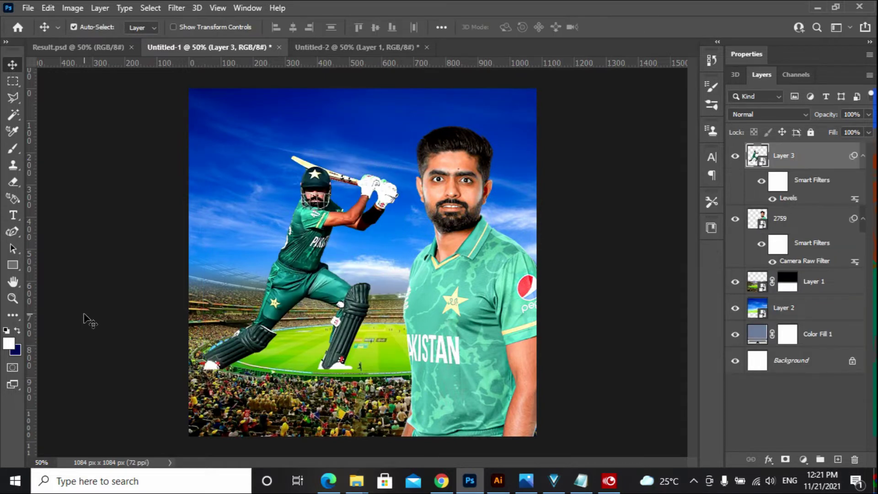
- Nudge the batsman layer slightly down so his feet sit near the lower boundary of the field
{"action": "key", "text": "shift+Down"}
{"action": "key", "text": "shift+Down"}
{"action": "key", "text": "shift+Down"}
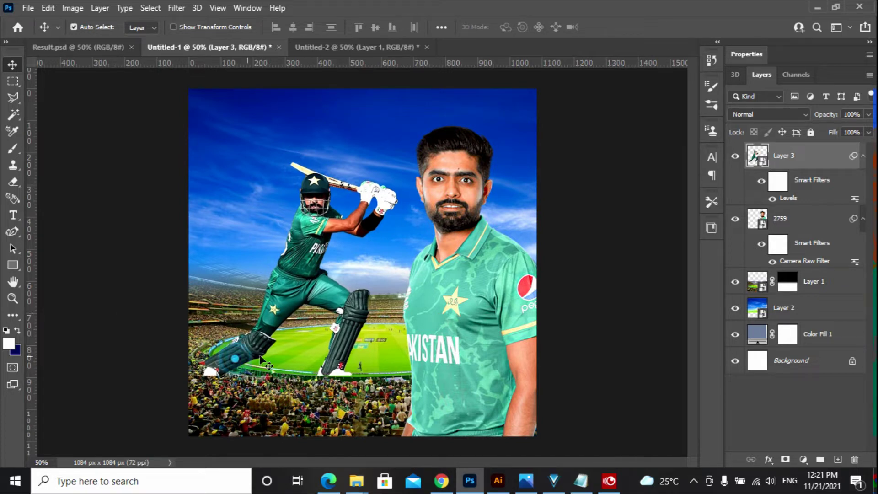
- Add a layer mask to the batsman and fade out both feet with a soft black brush, leaving no layer selected
{"action": "left_click", "coordinate": [785, 461]}
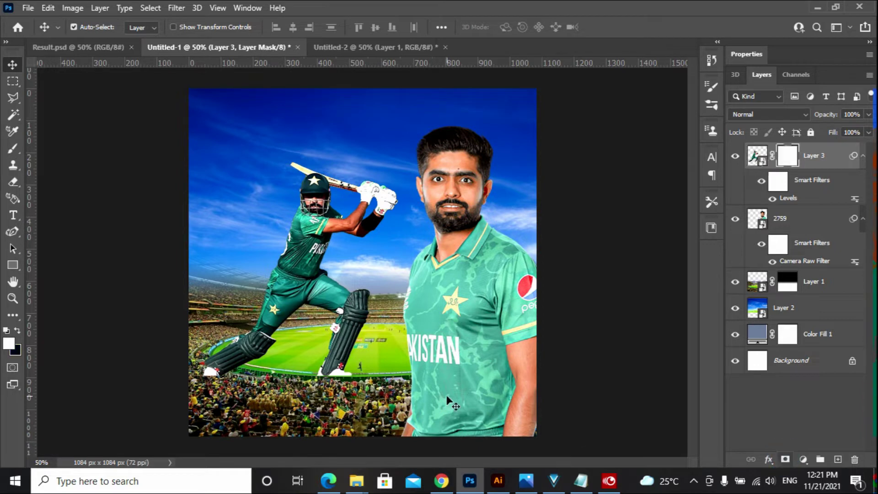
{"action": "key", "text": "b"}
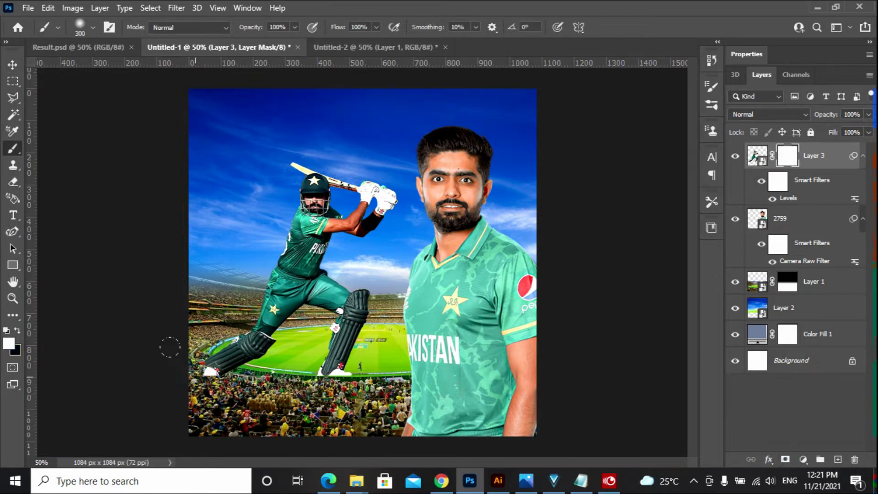
{"action": "left_click", "coordinate": [17, 330]}
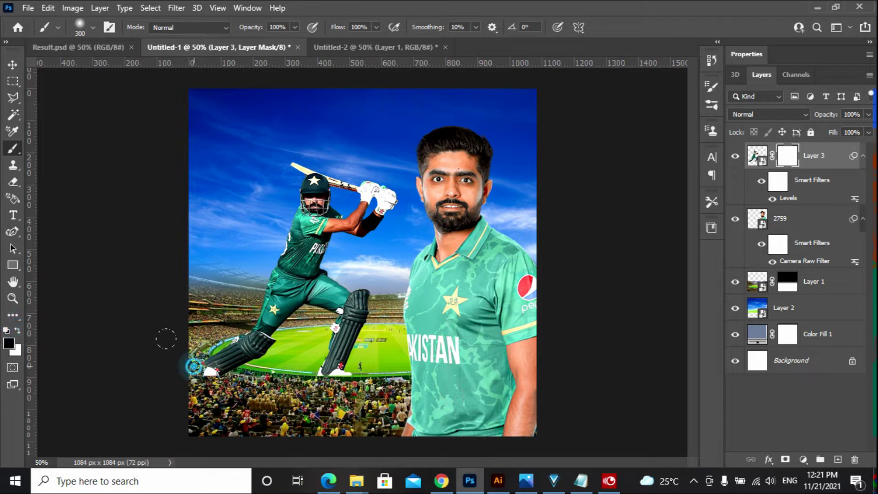
{"action": "mouse_move", "coordinate": [196, 364]}
{"action": "left_mouse_down"}
{"action": "mouse_move", "coordinate": [186, 373]}
{"action": "mouse_move", "coordinate": [201, 402]}
{"action": "left_mouse_up"}
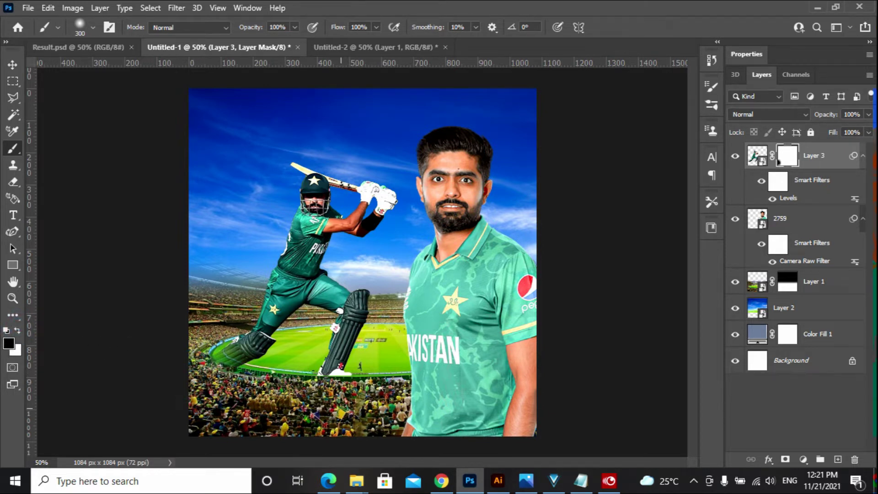
{"action": "mouse_move", "coordinate": [340, 406]}
{"action": "left_mouse_down"}
{"action": "mouse_move", "coordinate": [321, 408]}
{"action": "mouse_move", "coordinate": [363, 407]}
{"action": "mouse_move", "coordinate": [327, 414]}
{"action": "left_mouse_up"}
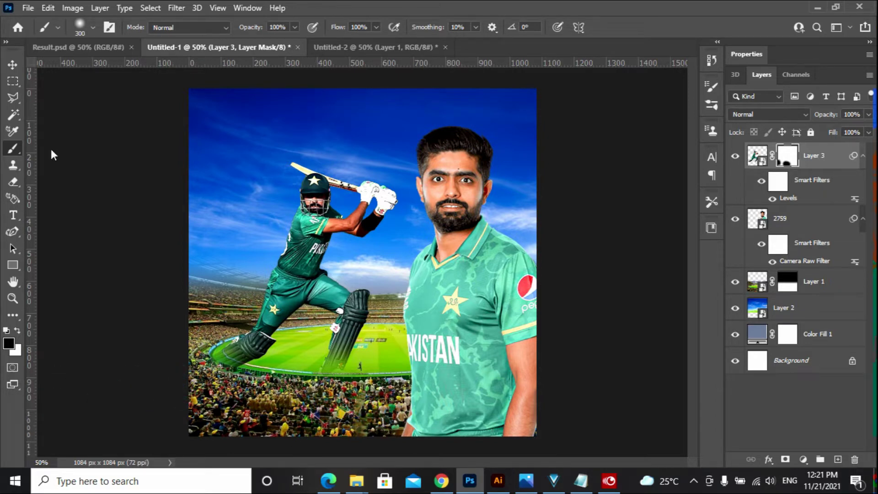
{"action": "left_click", "coordinate": [16, 65]}
{"action": "left_click", "coordinate": [61, 194]}
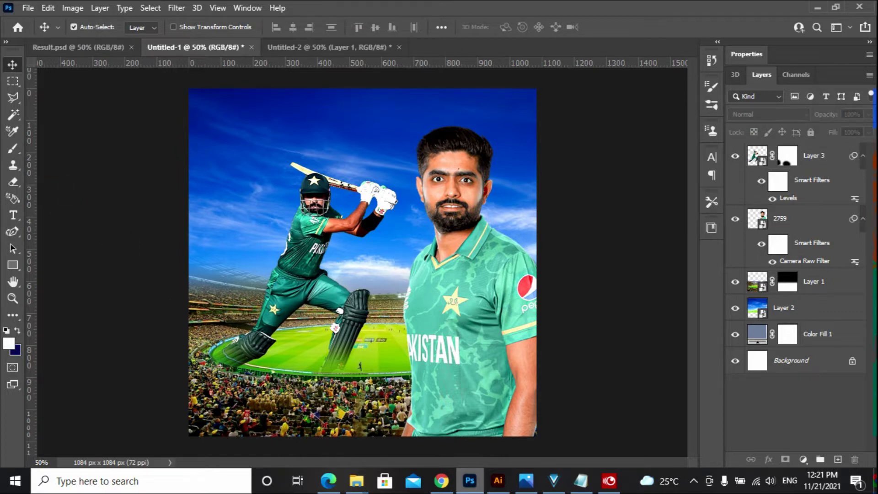
- Switch to Chrome, copy the words "babar azam" from the image search query, and return to the Photoshop poster
{"action": "left_click", "coordinate": [442, 480]}
{"action": "left_click_drag", "start_coordinate": [172, 91], "coordinate": [116, 87]}
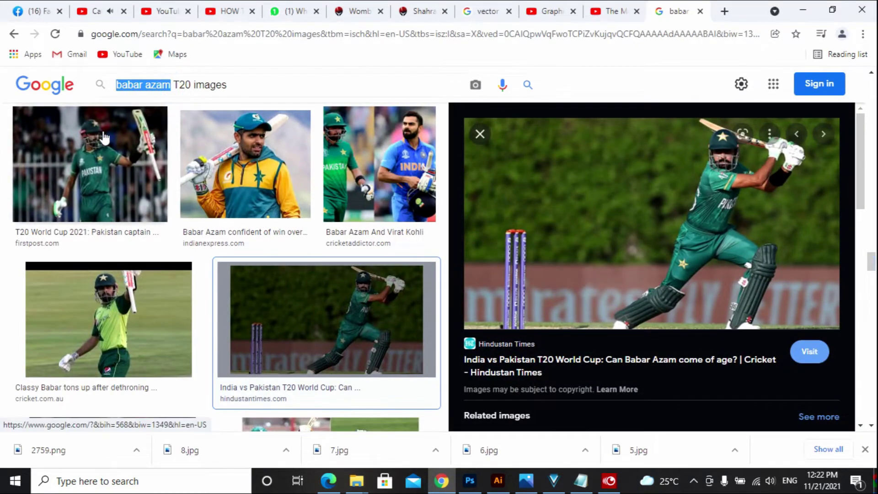
{"action": "left_click", "coordinate": [803, 10]}
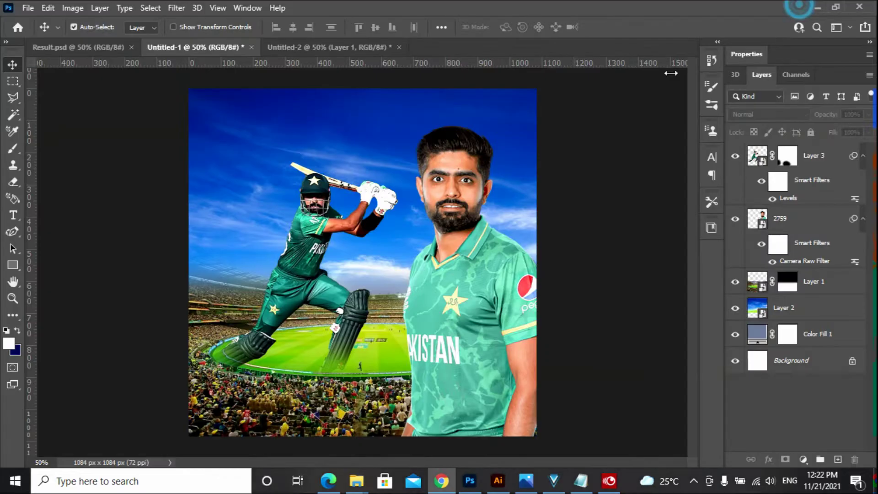
{"action": "left_click", "coordinate": [157, 212]}
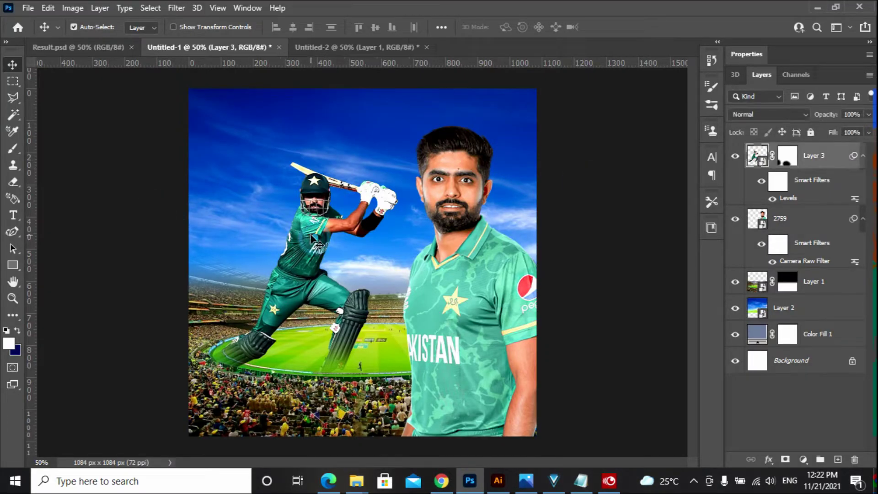
{"action": "left_click", "coordinate": [123, 255]}
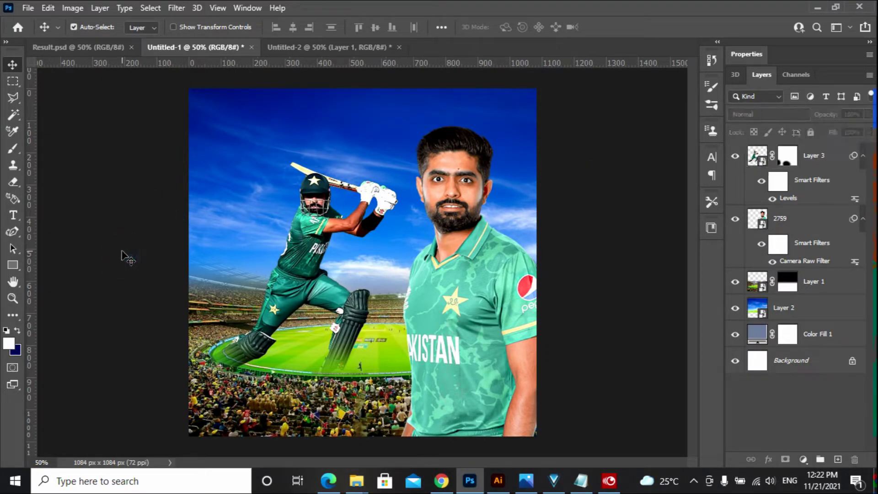
- Add the text BABAR AZAM in the a Atmospheric font and move it into the sky above the batsman
{"action": "left_click", "coordinate": [12, 215]}
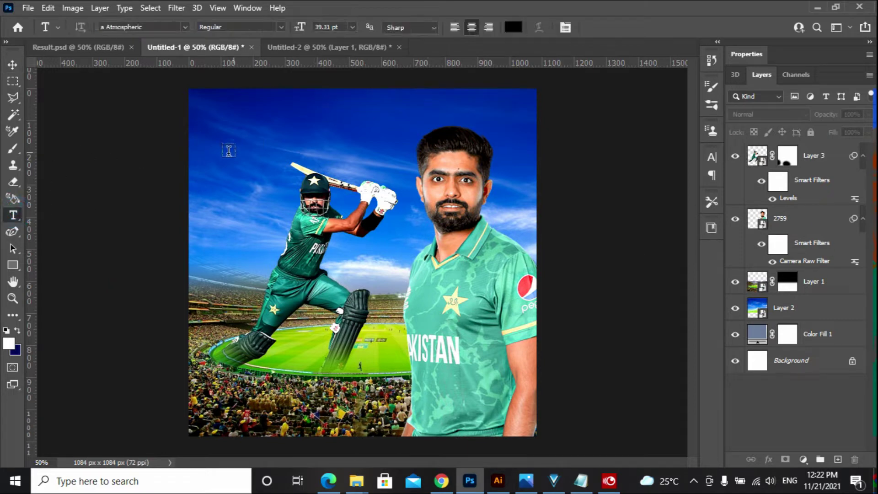
{"action": "left_click", "coordinate": [222, 157]}
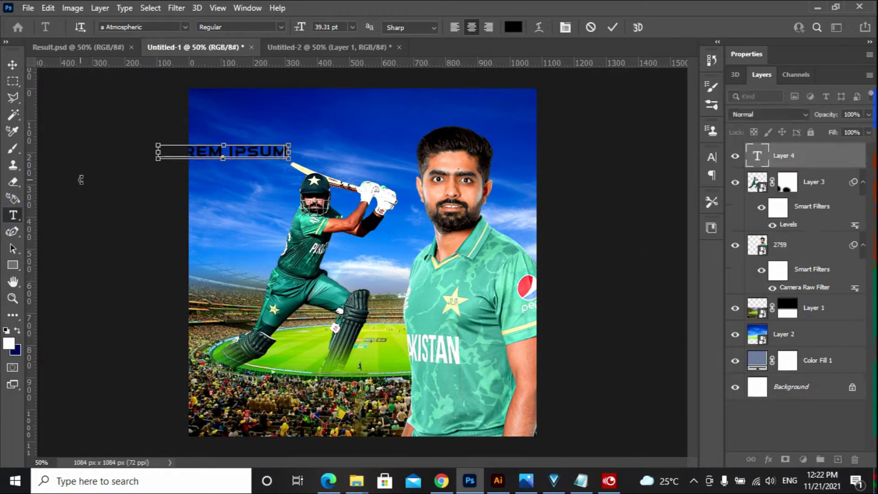
{"action": "type", "text": "BABAR AZAM"}
{"action": "key", "text": "ctrl+a"}
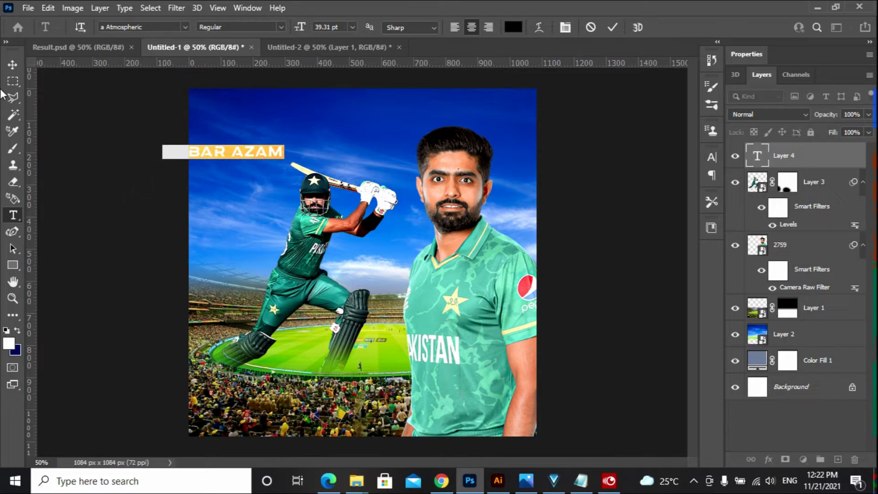
{"action": "left_click", "coordinate": [14, 62]}
{"action": "left_click_drag", "start_coordinate": [255, 157], "coordinate": [312, 145]}
- Select the whole BABAR AZAM title and examine the available fonts for a suitable replacement typeface
{"action": "left_click", "coordinate": [12, 215]}
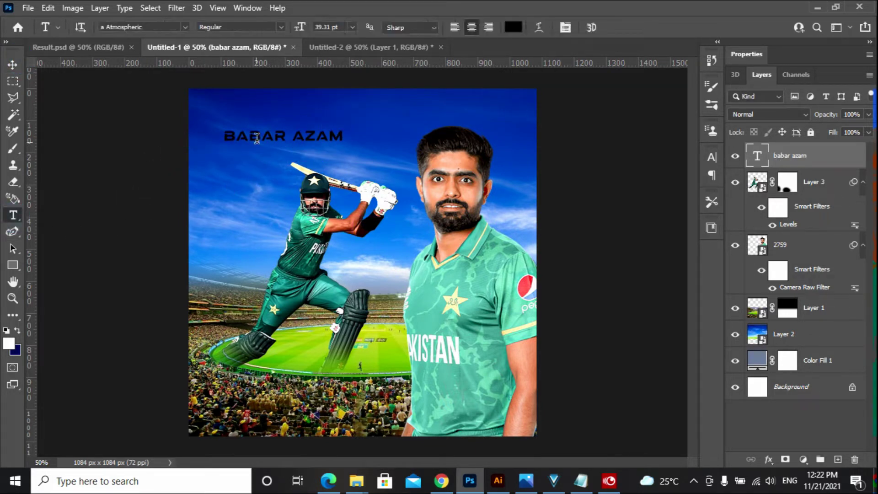
{"action": "left_click", "coordinate": [262, 135]}
{"action": "key", "text": "ctrl+a"}
{"action": "left_click", "coordinate": [146, 26]}
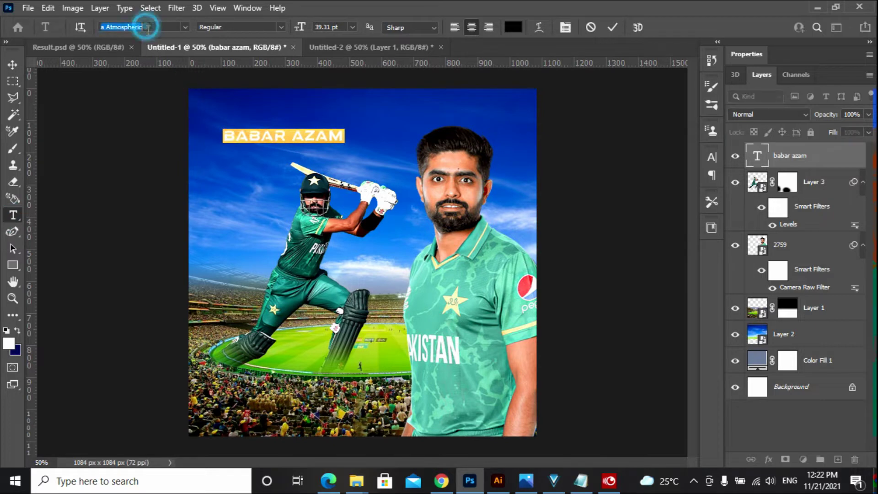
{"action": "left_click", "coordinate": [185, 26]}
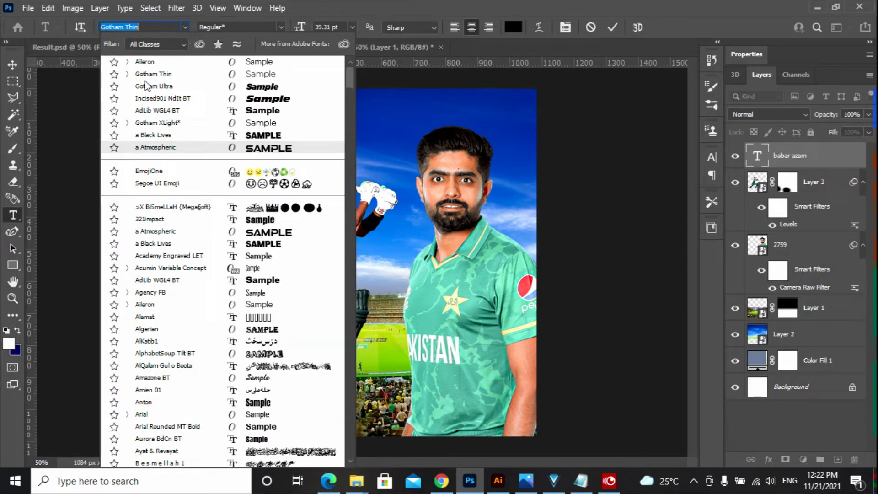
{"action": "left_click", "coordinate": [127, 74]}
{"action": "left_click", "coordinate": [127, 75]}
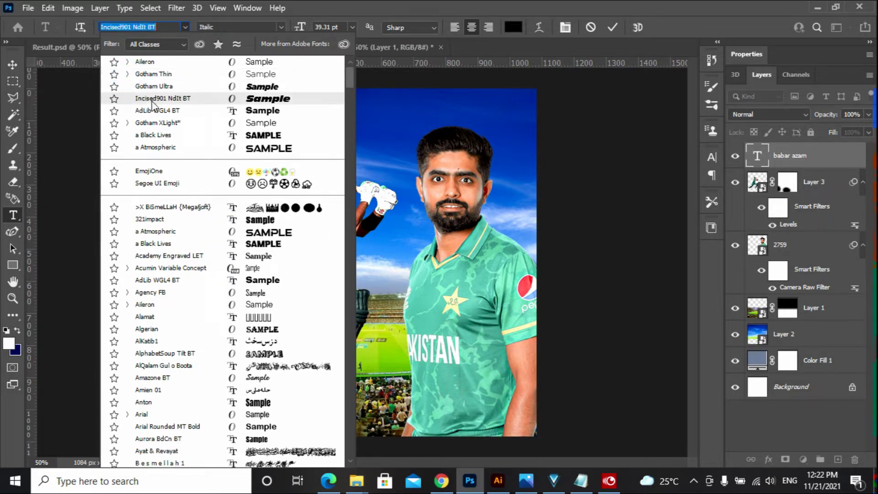
{"action": "left_click", "coordinate": [128, 123]}
{"action": "left_click", "coordinate": [128, 122]}
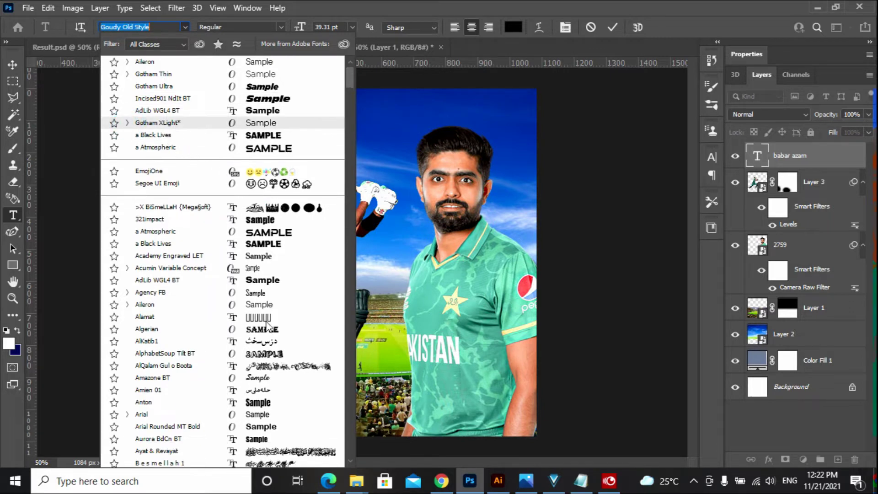
{"action": "scroll", "coordinate": [275, 316], "scroll_direction": "down", "scroll_amount": 3}
{"action": "scroll", "coordinate": [284, 297], "scroll_direction": "down", "scroll_amount": 3}
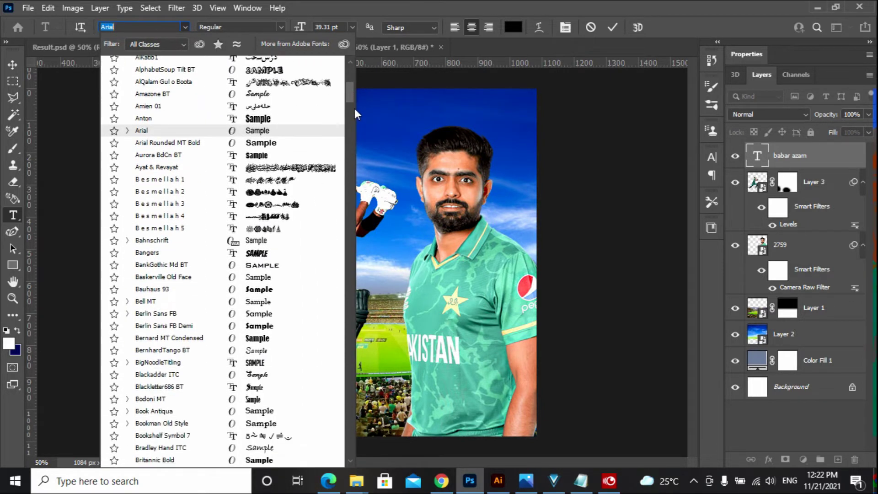
{"action": "left_click_drag", "start_coordinate": [351, 92], "coordinate": [333, 369]}
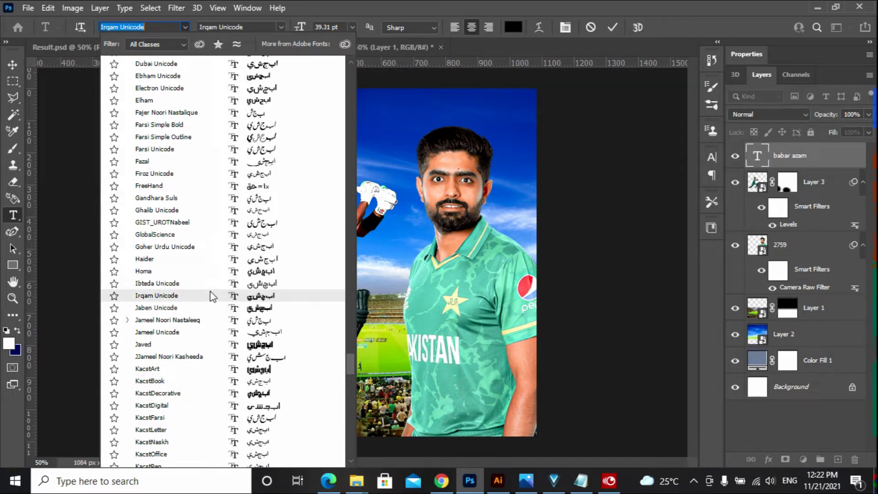
{"action": "scroll", "coordinate": [215, 295], "scroll_direction": "down", "scroll_amount": 3}
{"action": "scroll", "coordinate": [212, 295], "scroll_direction": "down", "scroll_amount": 3}
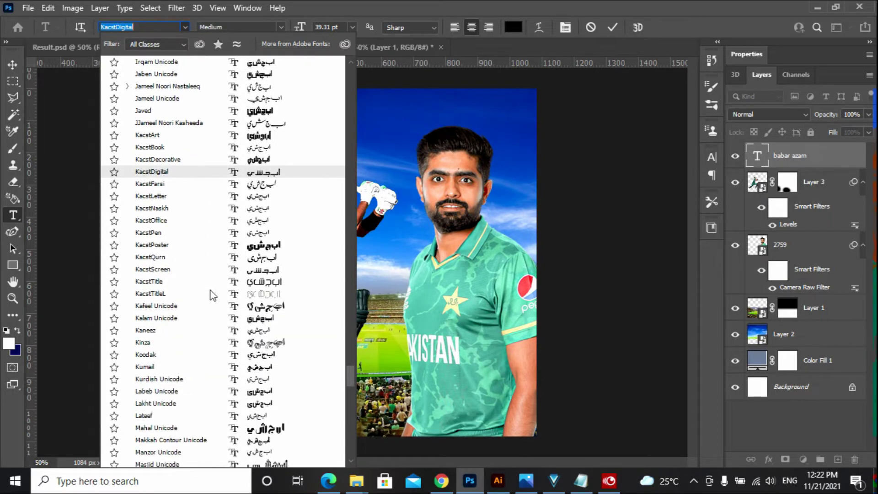
{"action": "scroll", "coordinate": [213, 295], "scroll_direction": "down", "scroll_amount": 2}
{"action": "scroll", "coordinate": [211, 295], "scroll_direction": "down", "scroll_amount": 8}
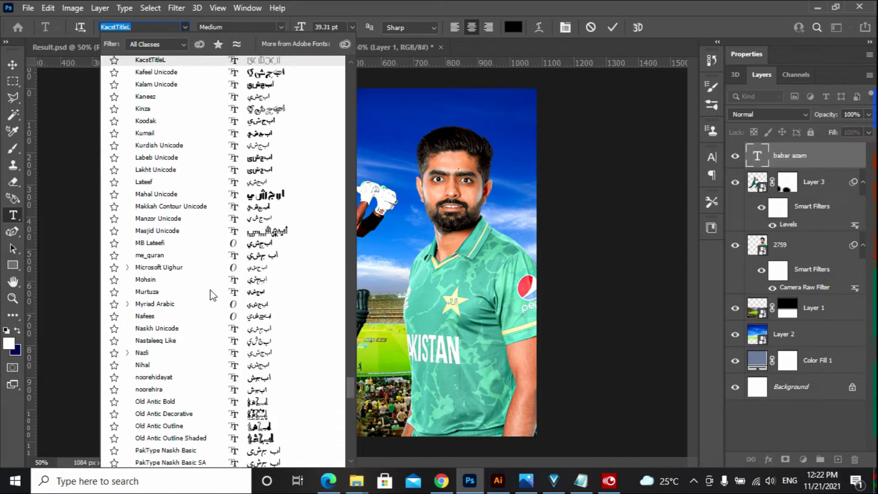
{"action": "scroll", "coordinate": [212, 295], "scroll_direction": "down", "scroll_amount": 6}
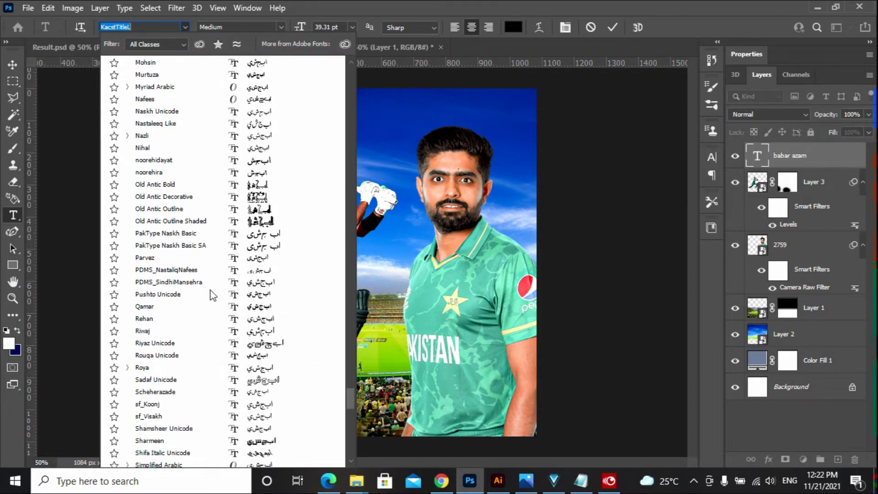
{"action": "scroll", "coordinate": [211, 295], "scroll_direction": "down", "scroll_amount": 7}
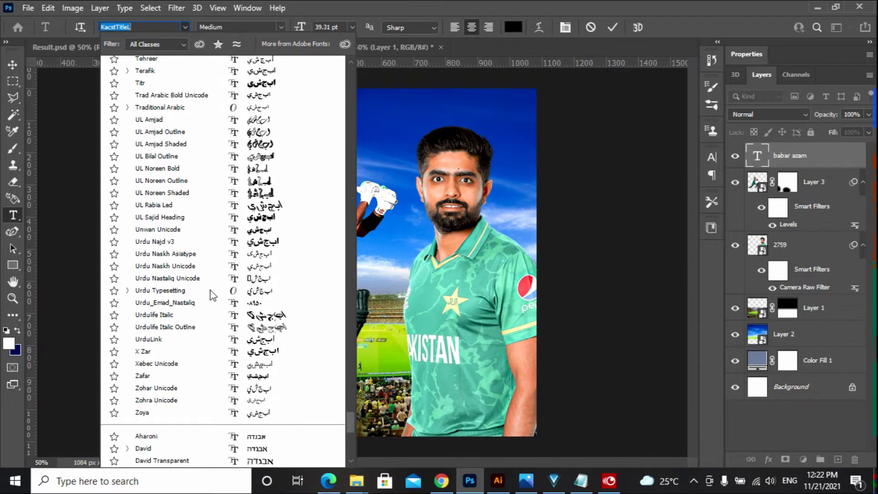
{"action": "scroll", "coordinate": [211, 295], "scroll_direction": "up", "scroll_amount": 6}
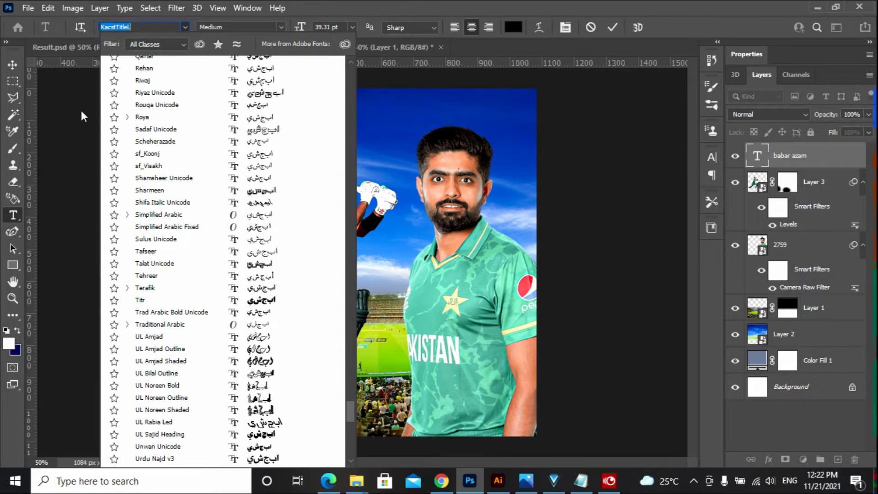
- Filter the fonts by "g" and set the title text to Gotham Ultra Italic
{"action": "type", "text": "go"}
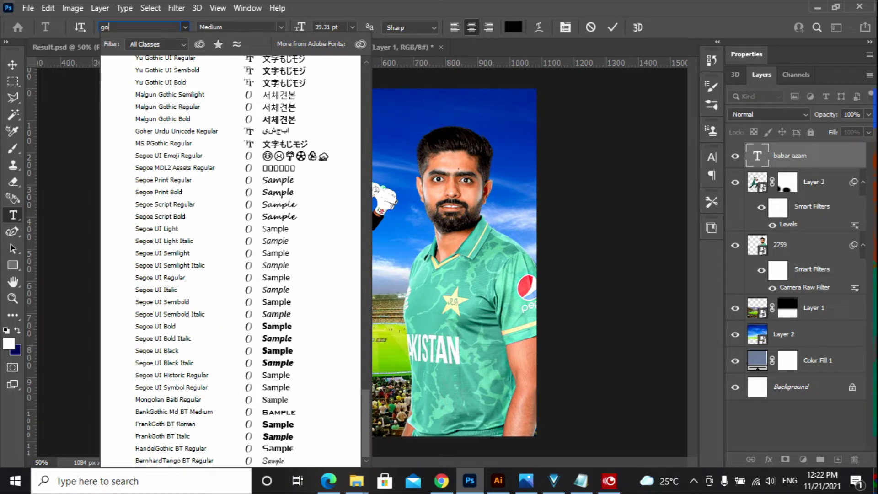
{"action": "type", "text": "h"}
{"action": "key", "text": "BackSpace"}
{"action": "key", "text": "BackSpace"}
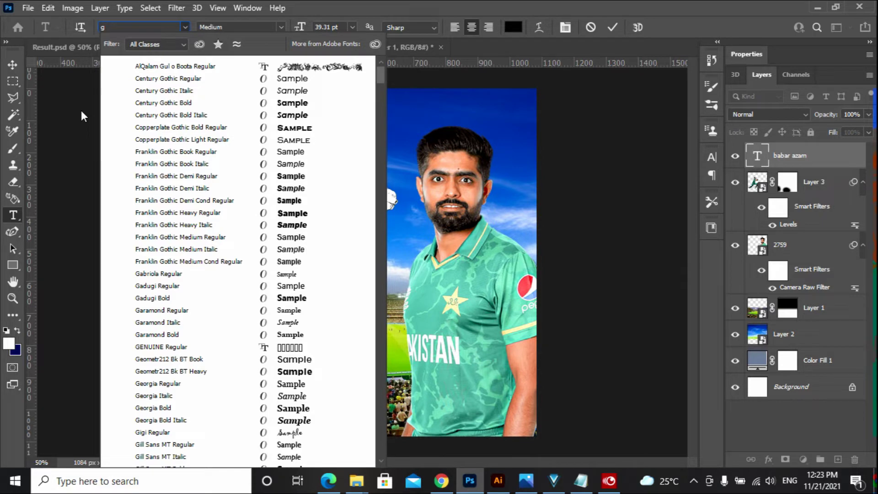
{"action": "left_click", "coordinate": [271, 385]}
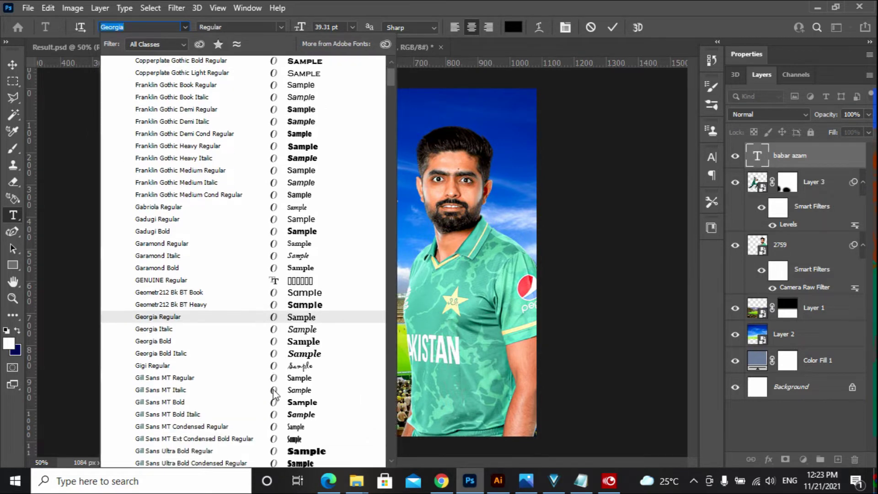
{"action": "left_click", "coordinate": [274, 393]}
{"action": "scroll", "coordinate": [275, 394], "scroll_direction": "down", "scroll_amount": 6}
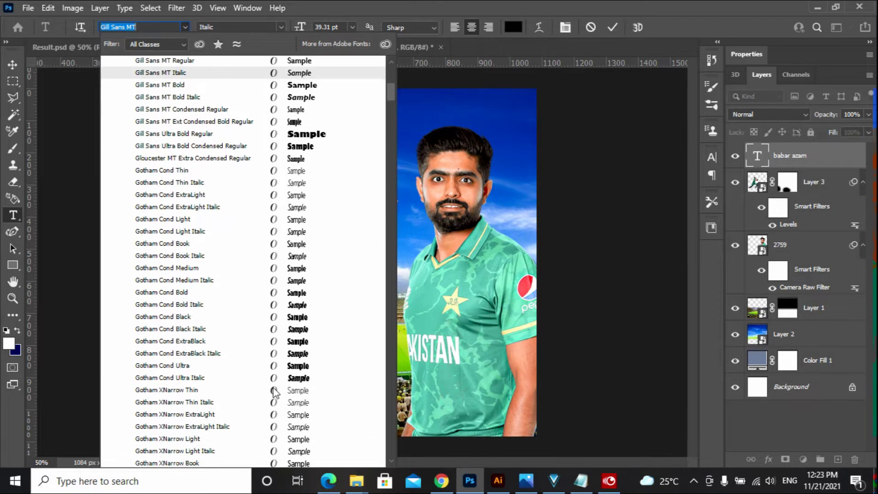
{"action": "scroll", "coordinate": [274, 392], "scroll_direction": "down", "scroll_amount": 6}
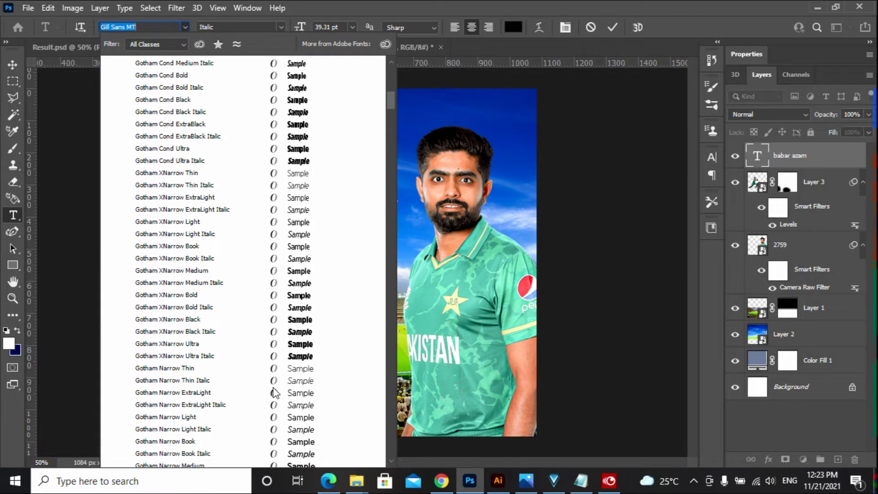
{"action": "scroll", "coordinate": [315, 363], "scroll_direction": "down", "scroll_amount": 5}
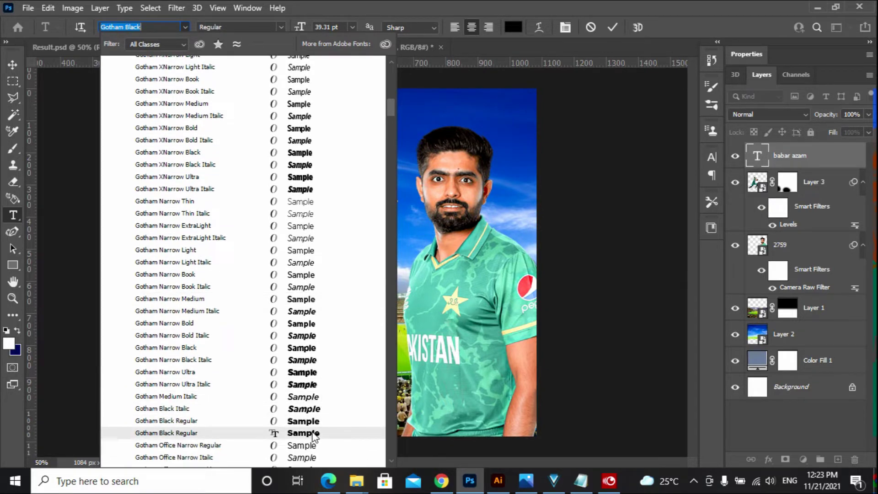
{"action": "scroll", "coordinate": [314, 437], "scroll_direction": "down", "scroll_amount": 2}
{"action": "scroll", "coordinate": [313, 436], "scroll_direction": "down", "scroll_amount": 8}
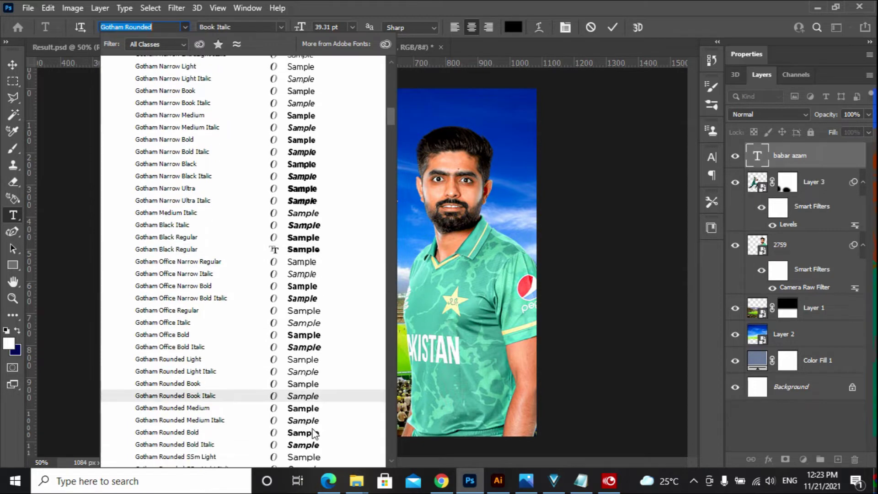
{"action": "scroll", "coordinate": [334, 423], "scroll_direction": "down", "scroll_amount": 1}
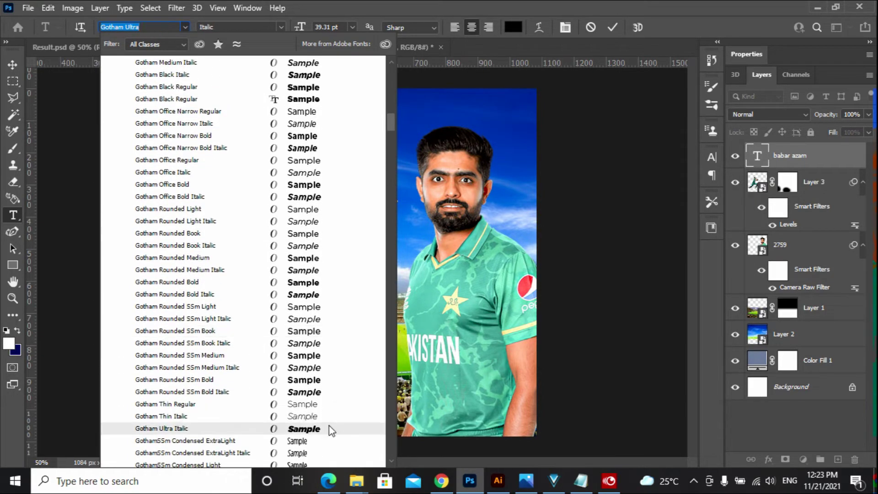
{"action": "left_click", "coordinate": [319, 427]}
- Shorten the title text to BABAR and set its color to white, ffffff
{"action": "left_click", "coordinate": [292, 136]}
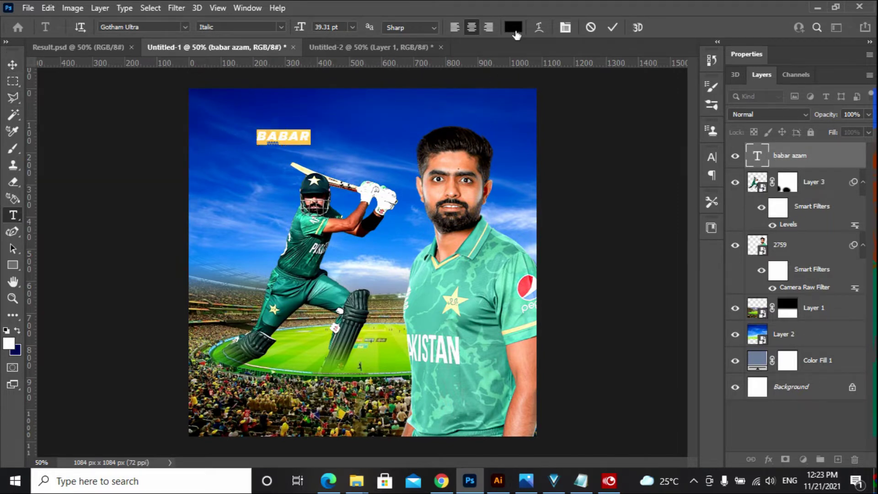
{"action": "left_click", "coordinate": [513, 27]}
{"action": "type", "text": "ffffff"}
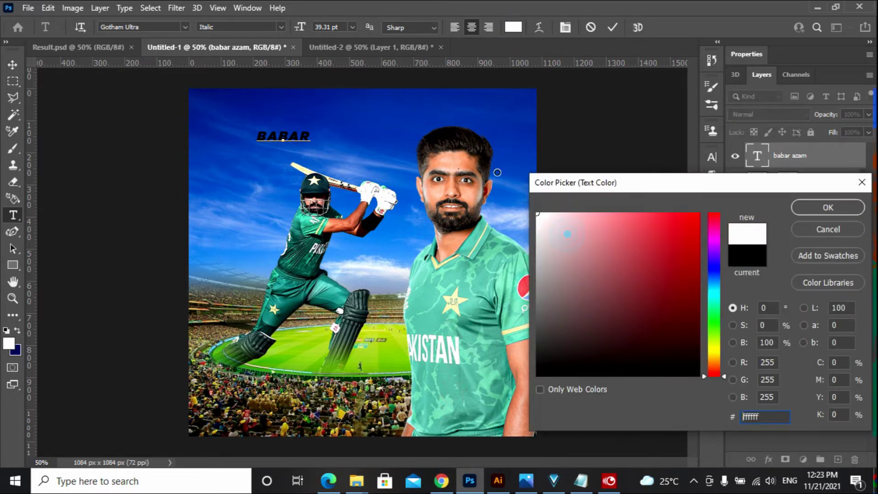
{"action": "left_click", "coordinate": [809, 208]}
{"action": "key", "text": "ctrl+Return"}
- Scale the BABAR text to 276.59% and position it above the batsman at about X 306, Y 146 px
{"action": "key", "text": "v"}
{"action": "key", "text": "z"}
{"action": "left_click", "coordinate": [332, 221]}
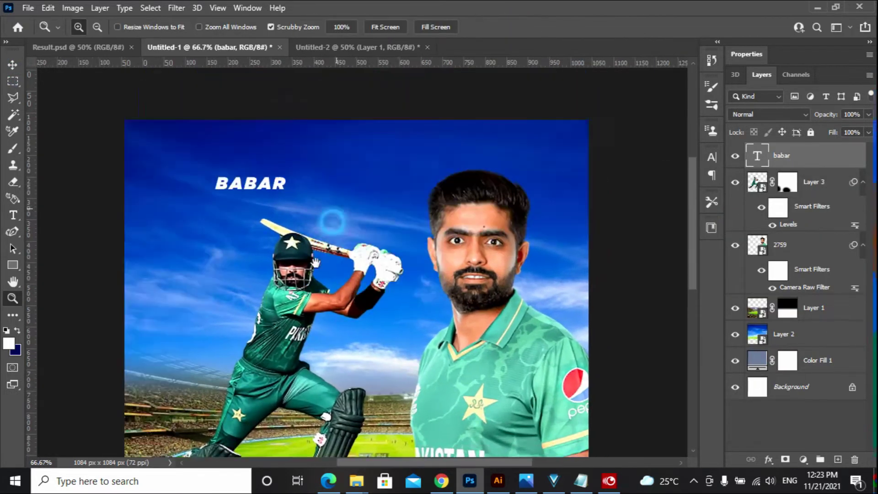
{"action": "left_click", "coordinate": [12, 64]}
{"action": "left_click_drag", "start_coordinate": [242, 199], "coordinate": [349, 222]}
{"action": "key", "text": "ctrl+t"}
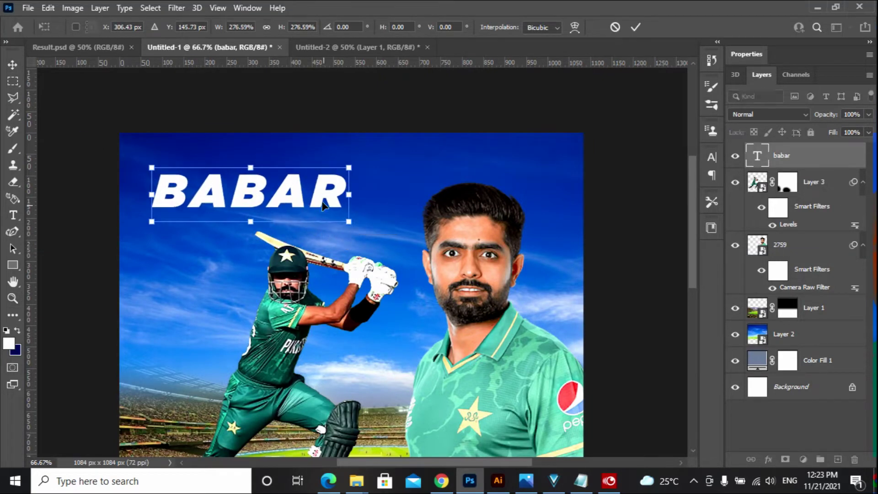
{"action": "key", "text": "Return"}
{"action": "left_click", "coordinate": [82, 219]}
{"action": "left_click", "coordinate": [234, 204]}
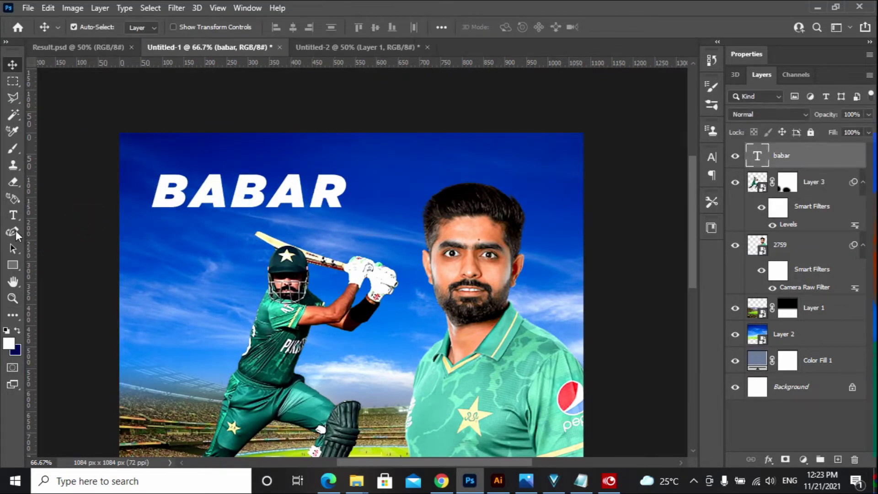
- Add a separate AZAM text line below BABAR in Gotham Ultra Italic and color it white
{"action": "key", "text": "t"}
{"action": "left_click", "coordinate": [170, 257]}
{"action": "type", "text": "AZAM"}
{"action": "key", "text": "ctrl+a"}
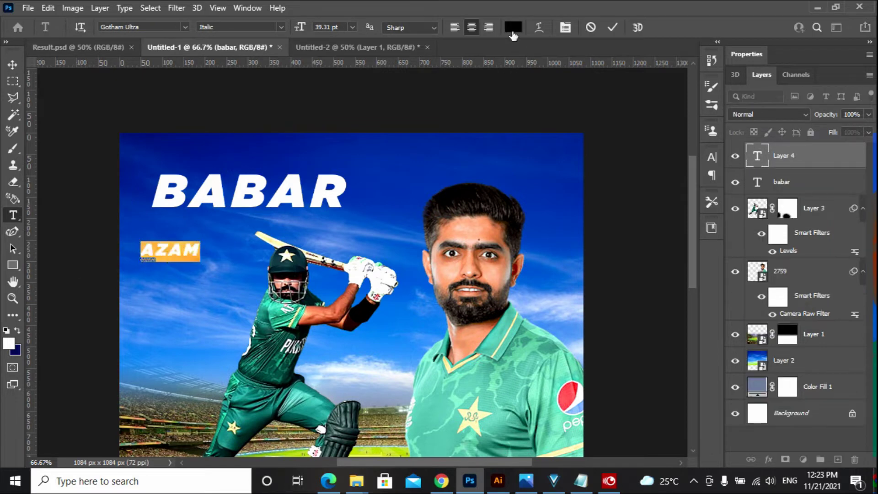
{"action": "left_click", "coordinate": [513, 27]}
{"action": "left_click", "coordinate": [540, 211]}
{"action": "left_click", "coordinate": [827, 205]}
- Scale the AZAM text to 159.90% and place it directly beneath BABAR at about X 348, Y 211 px
{"action": "left_click", "coordinate": [12, 64]}
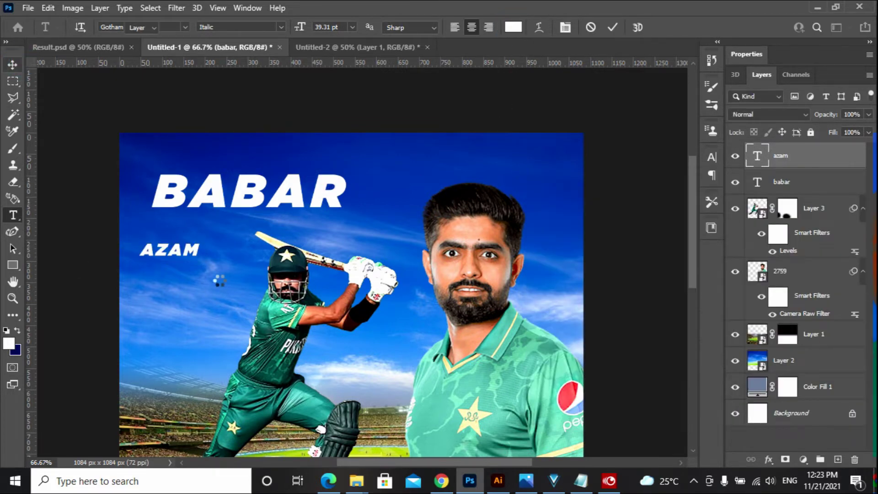
{"action": "key", "text": "ctrl+t"}
{"action": "left_click_drag", "start_coordinate": [201, 241], "coordinate": [311, 224]}
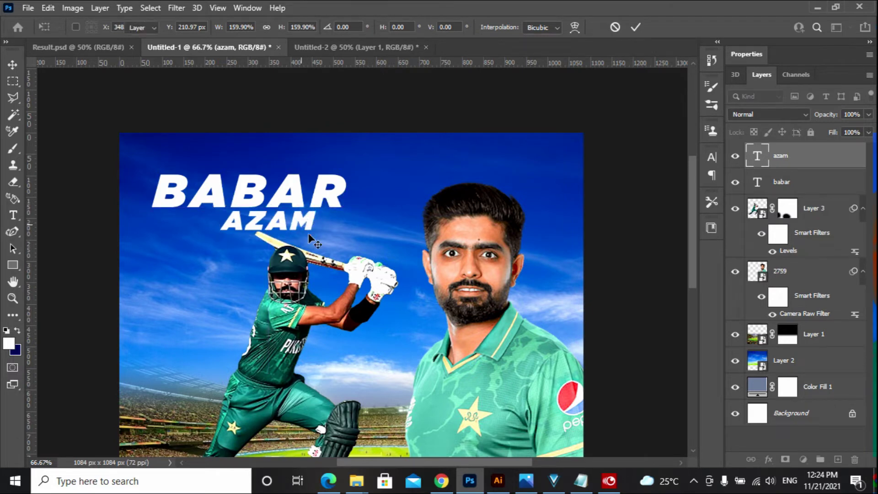
- Group the BABAR and AZAM text layers and place the group behind the portrait, directly above the stadium layer
{"action": "key", "text": "Return"}
{"action": "left_click", "coordinate": [780, 182], "text": "shift"}
{"action": "key", "text": "ctrl+g"}
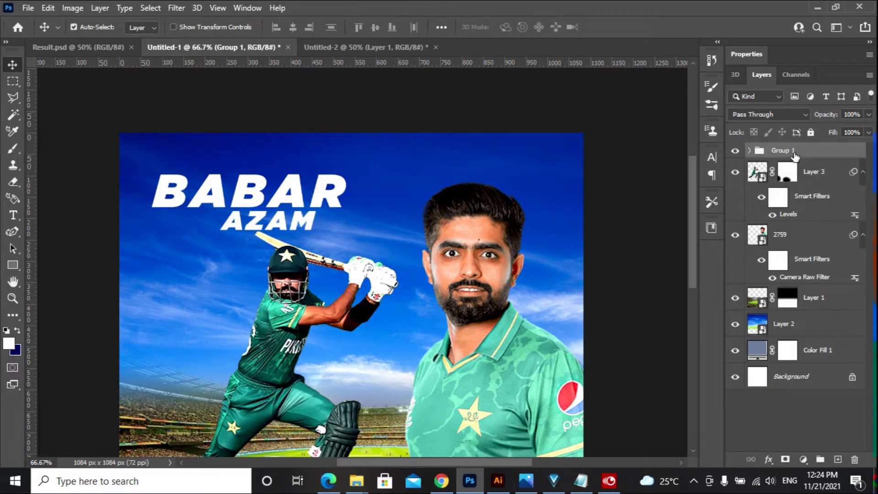
{"action": "left_click_drag", "start_coordinate": [796, 155], "coordinate": [805, 280]}
- Scale the title group to 180.42%, rotate it -8.67°, and place it at about X 443, Y 219 px
{"action": "key", "text": "z"}
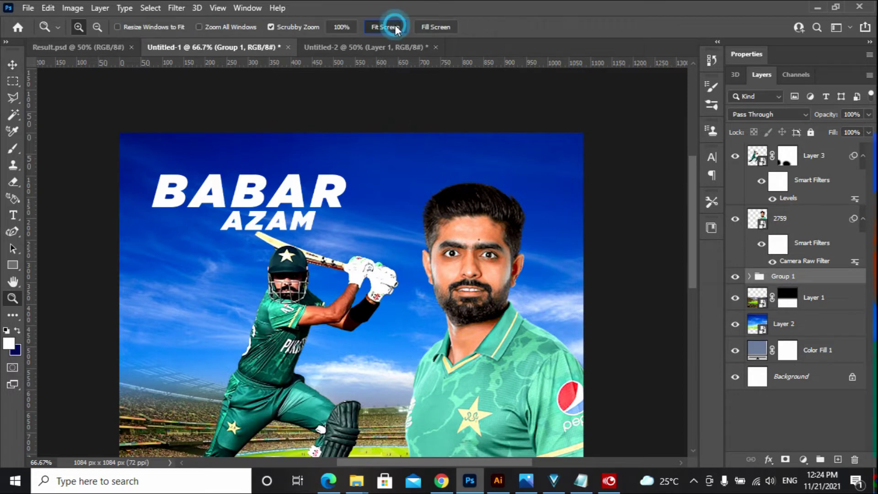
{"action": "left_click", "coordinate": [393, 27]}
{"action": "key", "text": "v"}
{"action": "key", "text": "ctrl+t"}
{"action": "left_click_drag", "start_coordinate": [357, 150], "coordinate": [533, 224]}
{"action": "left_click_drag", "start_coordinate": [562, 112], "coordinate": [556, 92]}
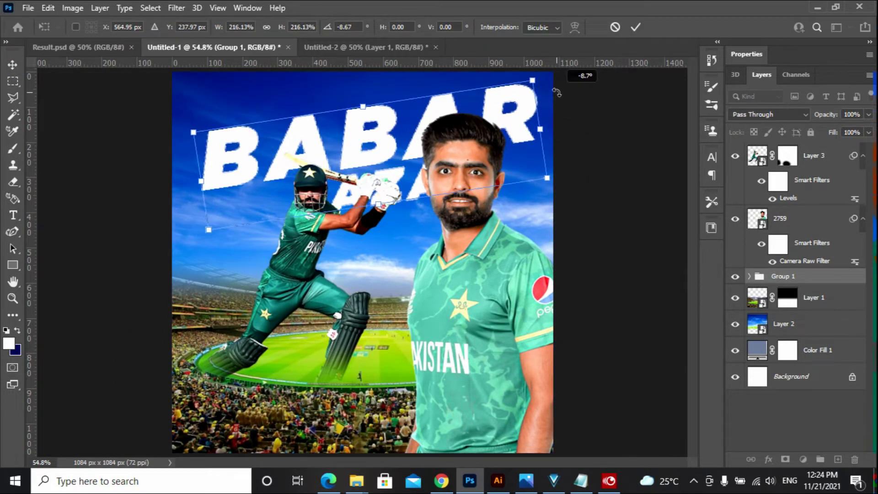
{"action": "left_click_drag", "start_coordinate": [526, 119], "coordinate": [513, 116]}
{"action": "left_click_drag", "start_coordinate": [535, 176], "coordinate": [475, 163]}
{"action": "key", "text": "Return"}
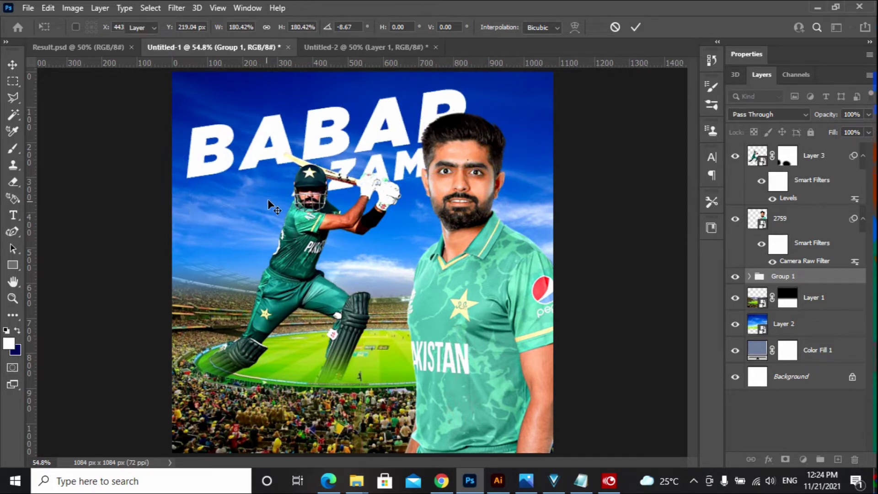
- Shrink the large portrait to about 171%, keeping it along the poster's right side and bottom edge
{"action": "left_click", "coordinate": [458, 166], "text": "ctrl"}
{"action": "key", "text": "ctrl+t"}
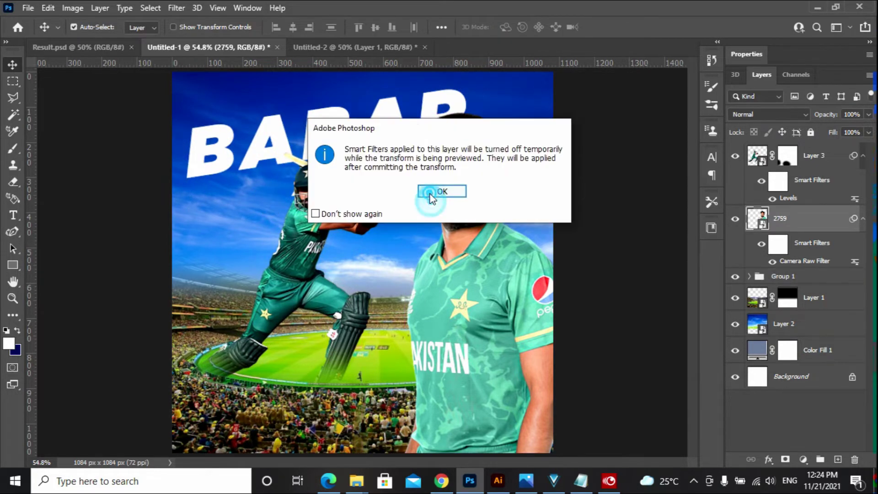
{"action": "left_click", "coordinate": [443, 245]}
{"action": "left_click_drag", "start_coordinate": [288, 92], "coordinate": [298, 110]}
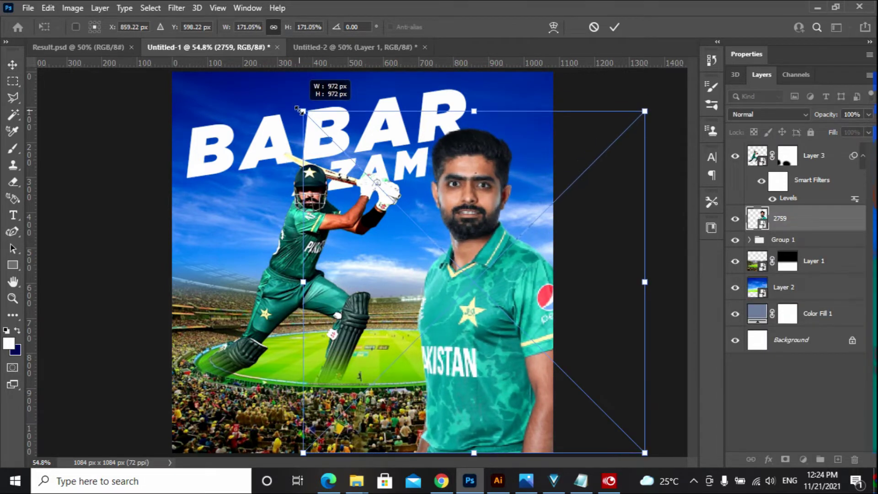
{"action": "left_click_drag", "start_coordinate": [508, 251], "coordinate": [498, 242]}
{"action": "key", "text": "Return"}
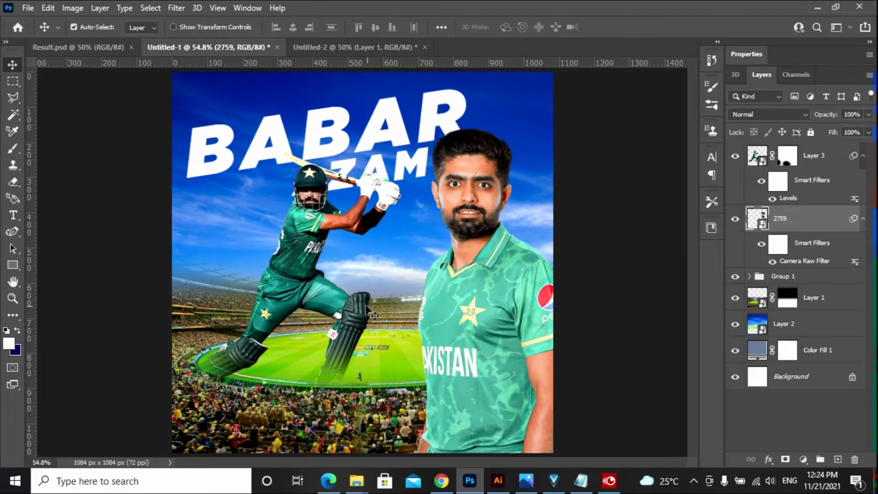
- Scale down the batting cutout and shift it right so the AZAM text is less covered
{"action": "left_click", "coordinate": [283, 185]}
{"action": "key", "text": "ctrl+t"}
{"action": "left_click", "coordinate": [421, 191]}
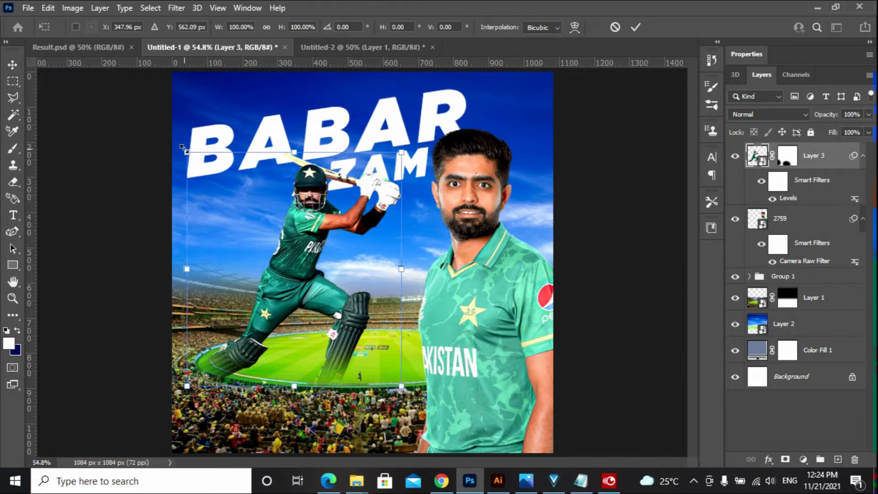
{"action": "left_click_drag", "start_coordinate": [174, 131], "coordinate": [206, 173]}
{"action": "left_click_drag", "start_coordinate": [361, 288], "coordinate": [374, 289]}
{"action": "key", "text": "Return"}
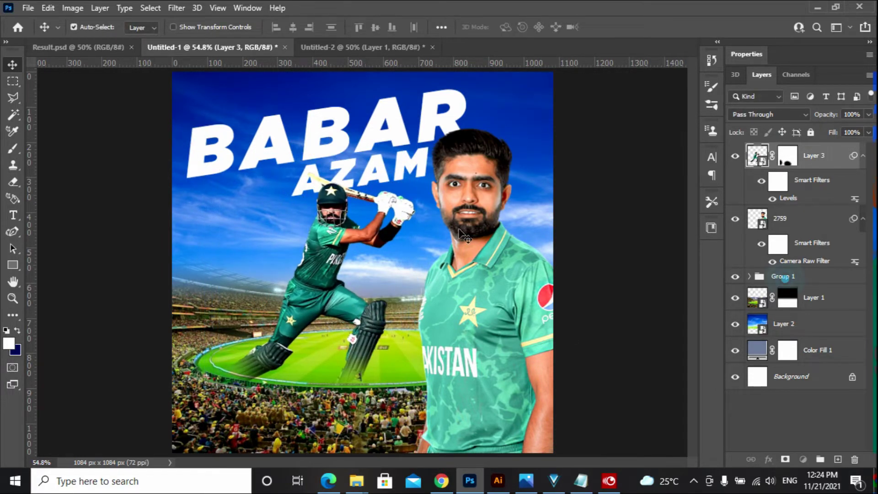
- Enlarge the title group slightly so its right end reaches further behind the portrait
{"action": "key", "text": "alt+bracketleft"}
{"action": "key", "text": "alt+bracketleft"}
{"action": "key", "text": "ctrl+t"}
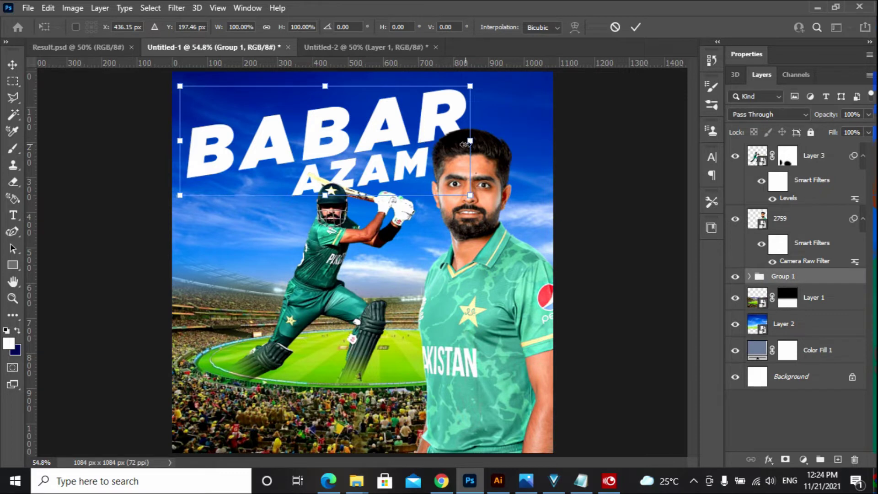
{"action": "left_click_drag", "start_coordinate": [470, 140], "coordinate": [480, 143]}
{"action": "left_click_drag", "start_coordinate": [479, 196], "coordinate": [480, 197]}
{"action": "left_click", "coordinate": [598, 231]}
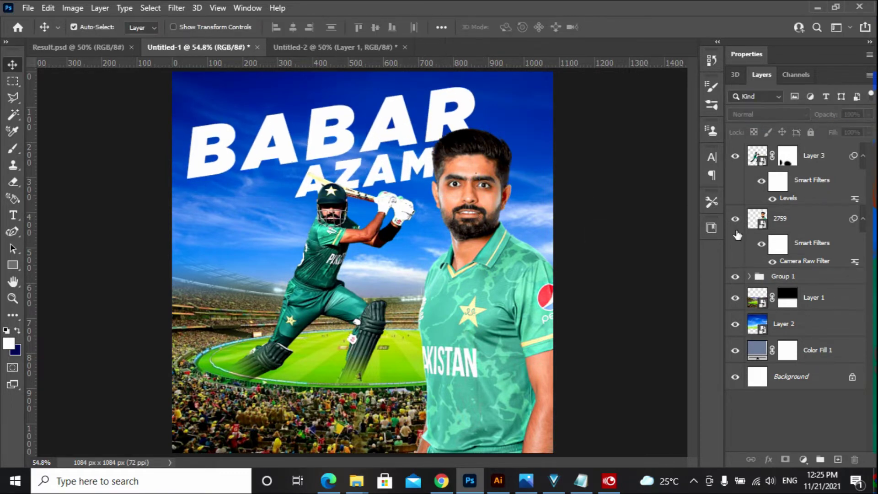
- Set the title group's blend mode to Overlay and check the result on the poster
{"action": "left_click", "coordinate": [782, 276]}
{"action": "left_click", "coordinate": [768, 114]}
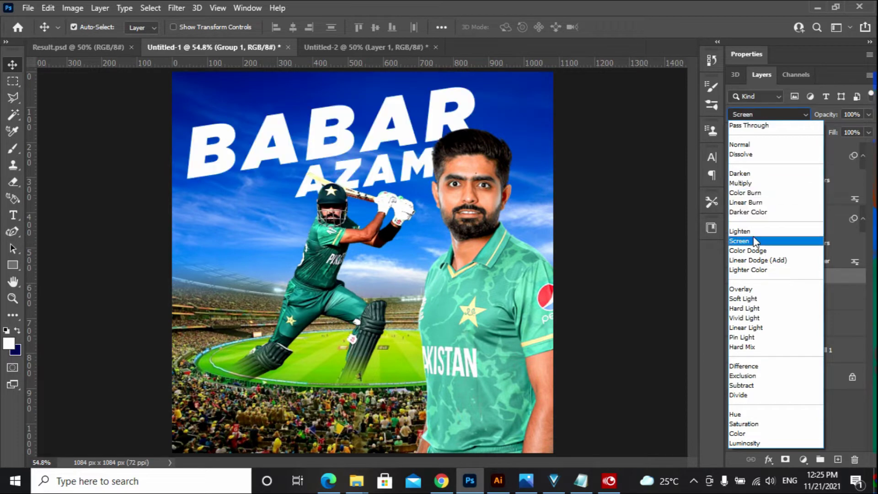
{"action": "left_click", "coordinate": [754, 290]}
{"action": "key", "text": "z"}
{"action": "left_click", "coordinate": [386, 242]}
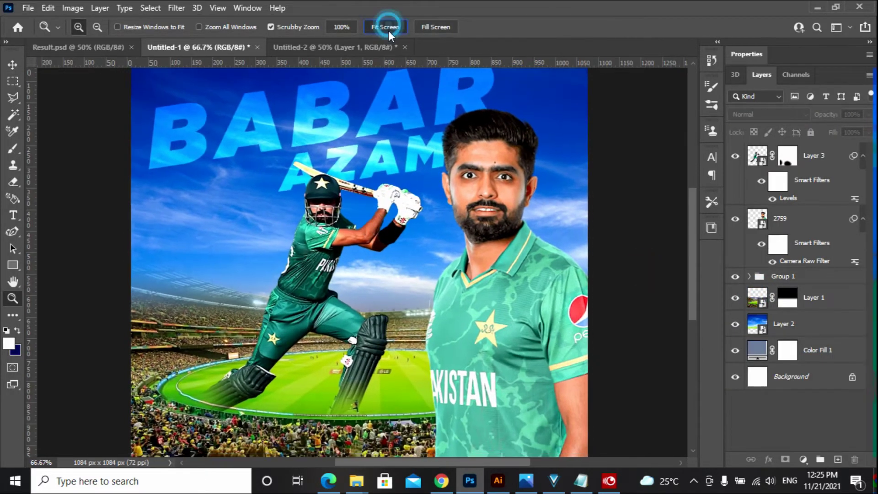
{"action": "left_click", "coordinate": [388, 251], "text": "alt"}
- Duplicate the portrait layer and flip the copy horizontally
{"action": "key", "text": "v"}
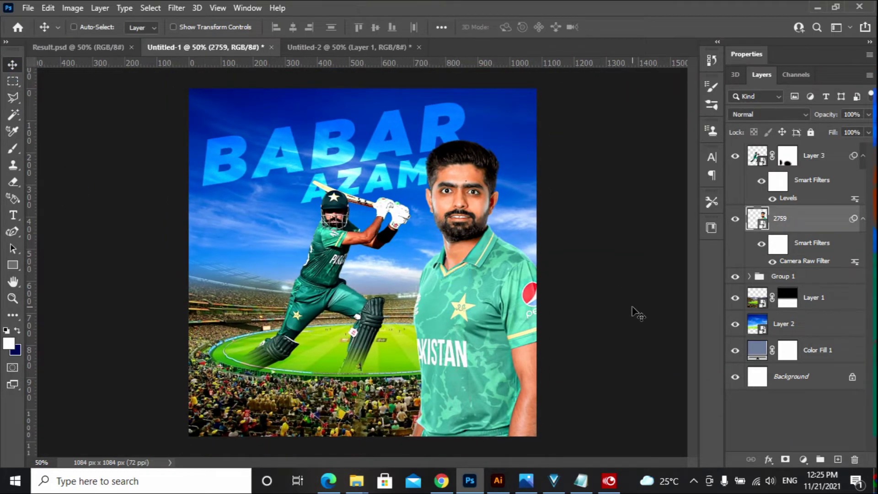
{"action": "key", "text": "ctrl+j"}
{"action": "key", "text": "ctrl+t"}
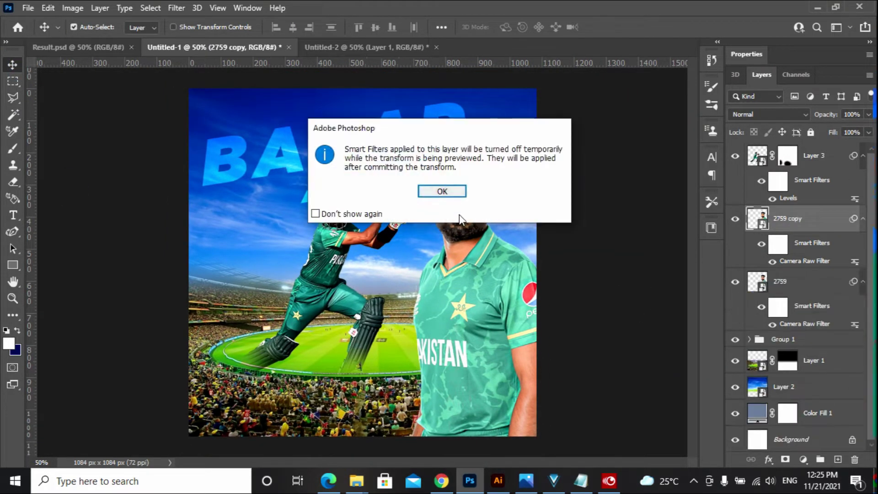
{"action": "left_click", "coordinate": [442, 191]}
{"action": "right_click", "coordinate": [484, 278]}
{"action": "left_click", "coordinate": [521, 260]}
- Move the mirrored portrait to the poster's left side and enlarge it to 224.30%
{"action": "left_click_drag", "start_coordinate": [488, 250], "coordinate": [210, 302]}
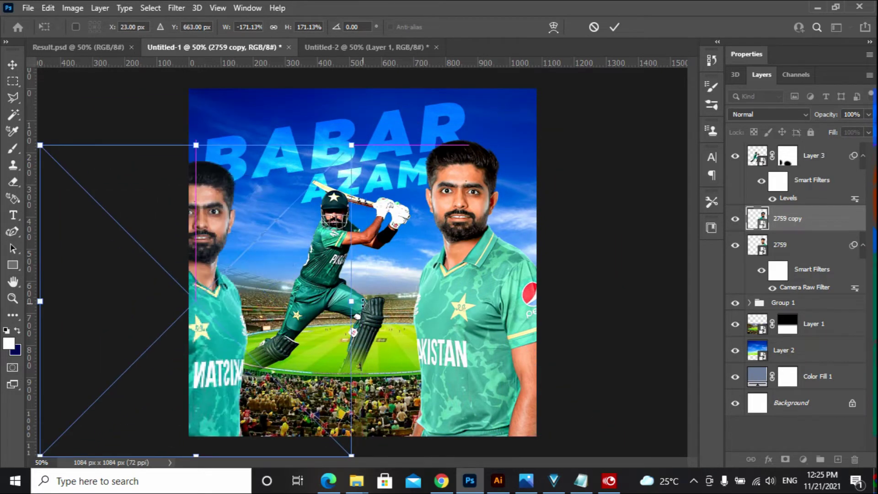
{"action": "left_click_drag", "start_coordinate": [351, 300], "coordinate": [447, 299]}
{"action": "left_click_drag", "start_coordinate": [255, 245], "coordinate": [267, 274]}
{"action": "key", "text": "Return"}
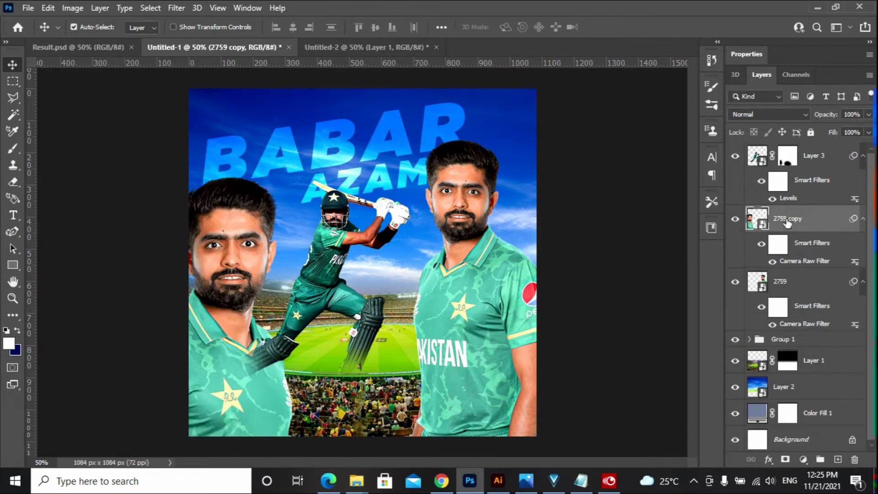
- Move the mirrored portrait layer beneath the stadium layer and reposition it at the poster's upper left
{"action": "key", "text": "ctrl+bracketleft"}
{"action": "key", "text": "ctrl+bracketleft"}
{"action": "key", "text": "ctrl+bracketleft"}
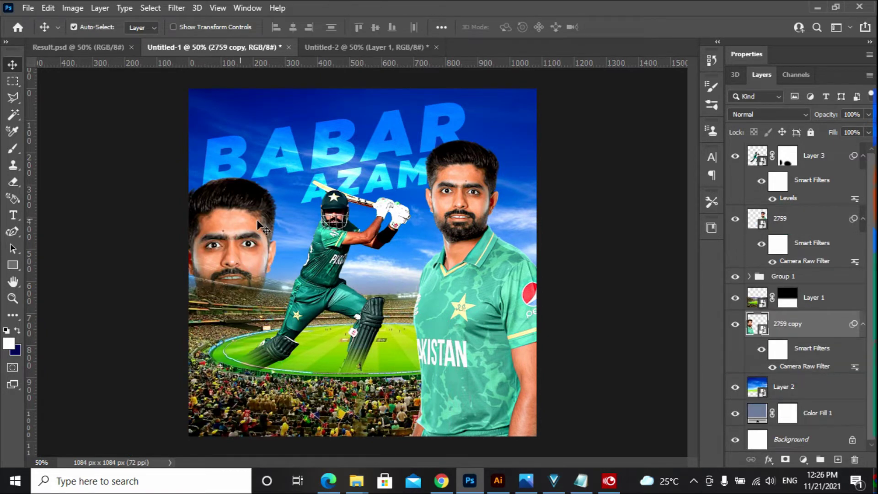
{"action": "key", "text": "ctrl+t"}
{"action": "left_click", "coordinate": [397, 207]}
{"action": "left_click_drag", "start_coordinate": [237, 202], "coordinate": [246, 240]}
{"action": "key", "text": "Return"}
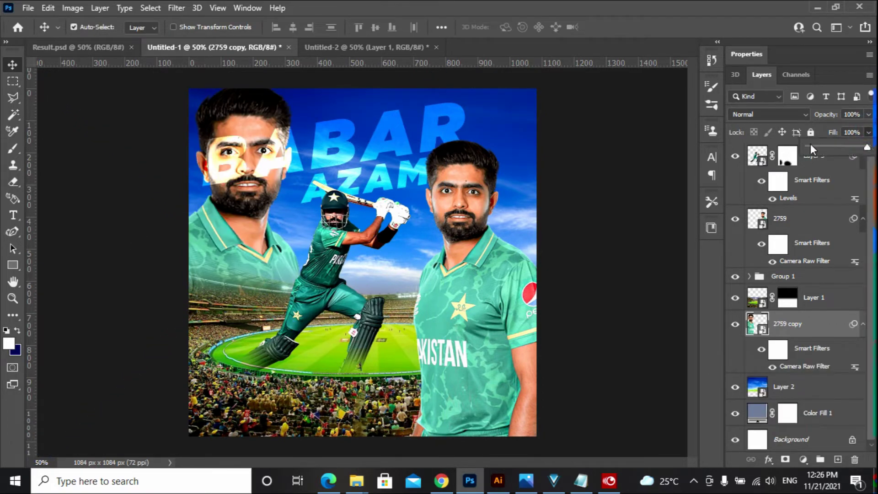
- Reduce the mirrored portrait's fill to 21% and lower it to about X 161, Y 729 px
{"action": "left_click_drag", "start_coordinate": [812, 144], "coordinate": [820, 147]}
{"action": "key", "text": "ctrl+t"}
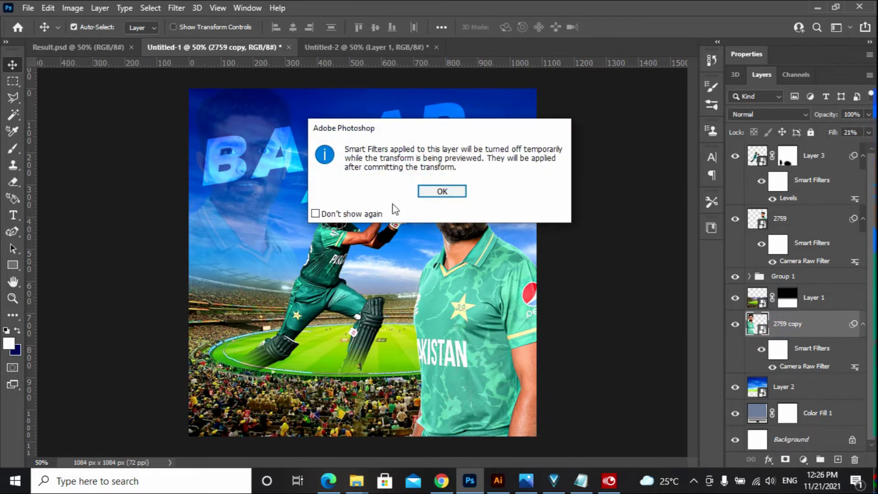
{"action": "key", "text": "Return"}
{"action": "left_click_drag", "start_coordinate": [251, 248], "coordinate": [251, 293]}
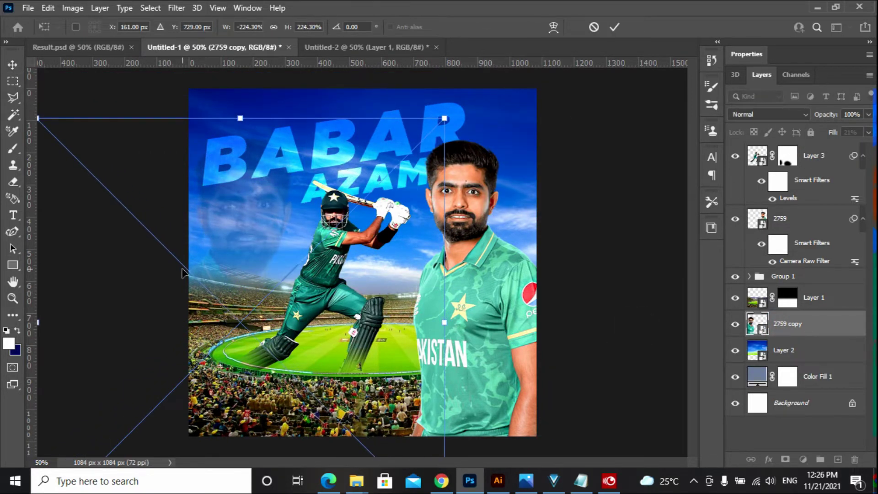
{"action": "key", "text": "Return"}
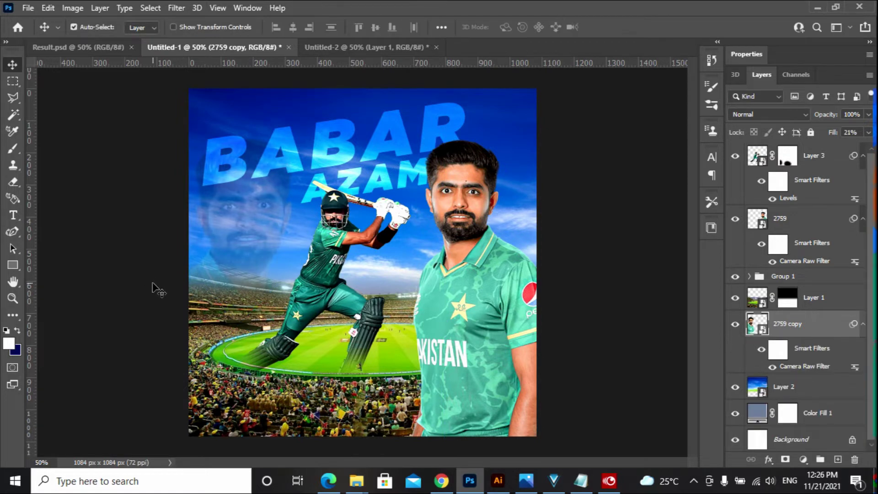
- Nudge the faded portrait copy horizontally toward the poster's left edge
{"action": "key", "text": "shift+Left"}
{"action": "key", "text": "shift+Left"}
{"action": "key", "text": "shift+Left"}
{"action": "key", "text": "shift+Left"}
{"action": "key", "text": "shift+Left"}
{"action": "key", "text": "shift+Left"}
{"action": "key", "text": "shift+Left"}
{"action": "key", "text": "shift+Left"}
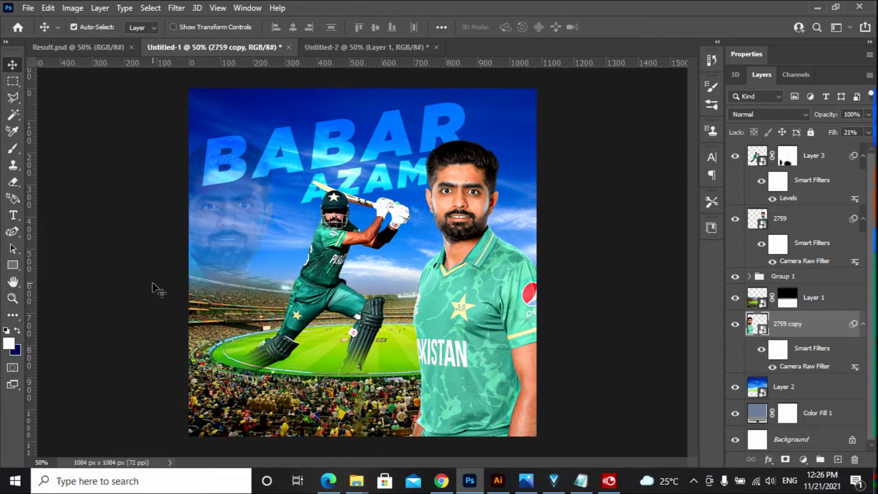
{"action": "left_click", "coordinate": [590, 338]}
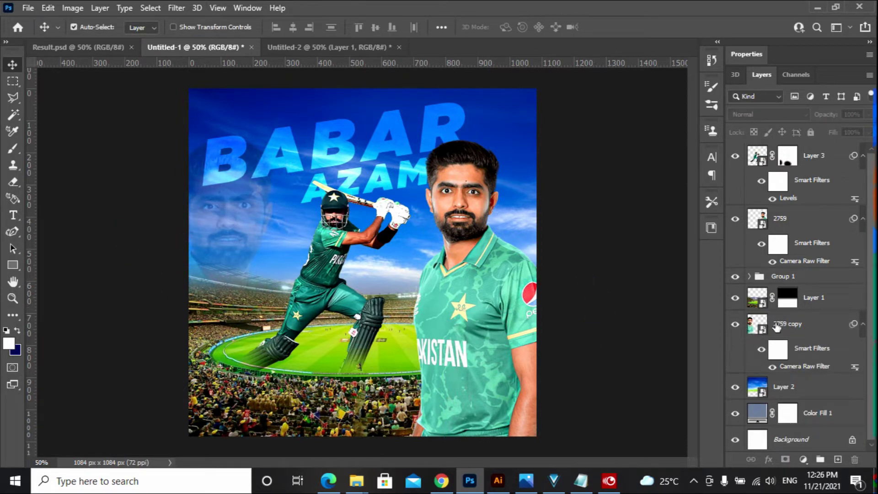
- Scale the title group to 119.27% so it spans nearly the full poster width near the top edge
{"action": "left_click", "coordinate": [796, 282]}
{"action": "key", "text": "ctrl+t"}
{"action": "left_click_drag", "start_coordinate": [476, 151], "coordinate": [529, 154]}
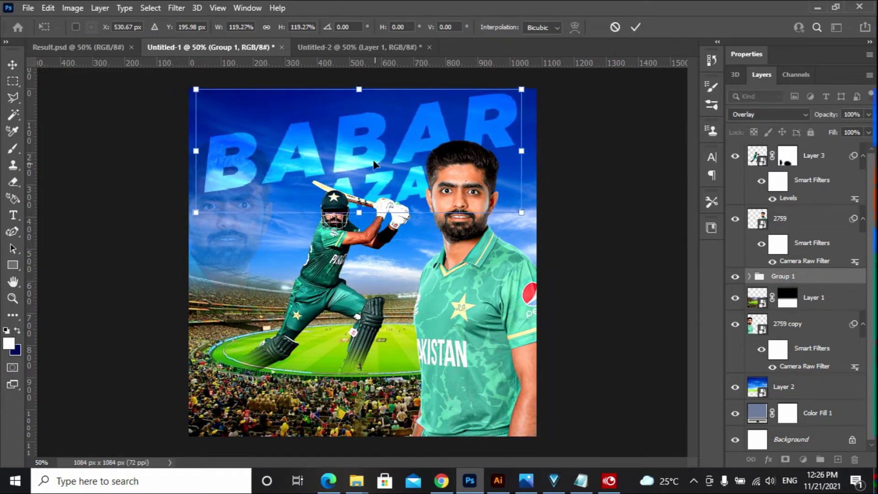
{"action": "key", "text": "Return"}
- Scale the AZAM text to 117.14% and place it left of the portrait at about X 442, Y 365 px
{"action": "left_click", "coordinate": [381, 187], "text": "ctrl"}
{"action": "key", "text": "ctrl+t"}
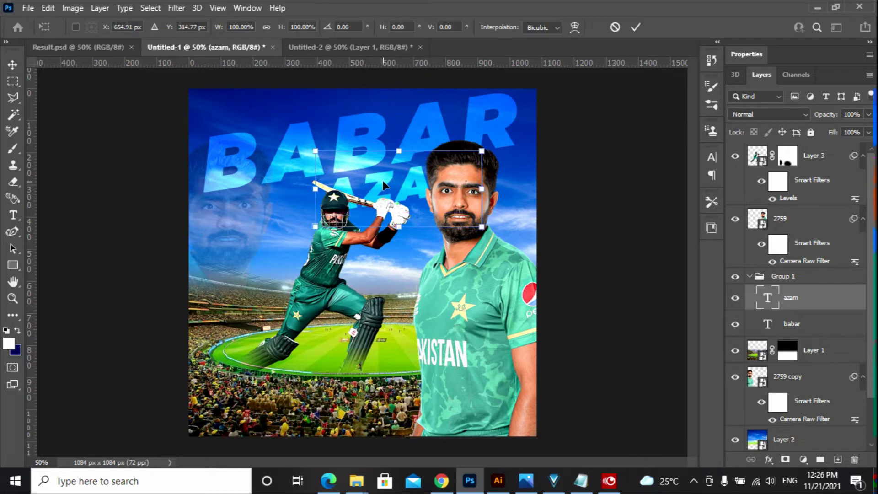
{"action": "left_click_drag", "start_coordinate": [381, 188], "coordinate": [305, 190]}
{"action": "left_click_drag", "start_coordinate": [406, 239], "coordinate": [431, 253]}
{"action": "left_click_drag", "start_coordinate": [238, 247], "coordinate": [232, 249]}
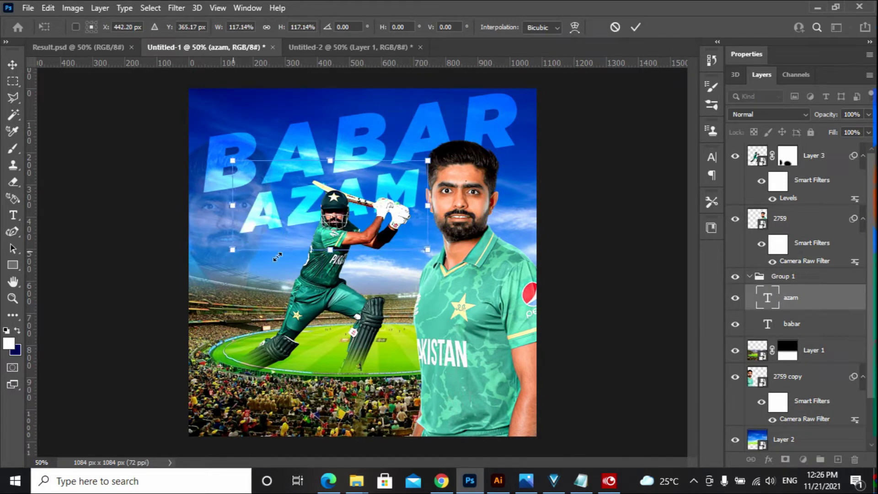
{"action": "left_click", "coordinate": [585, 300]}
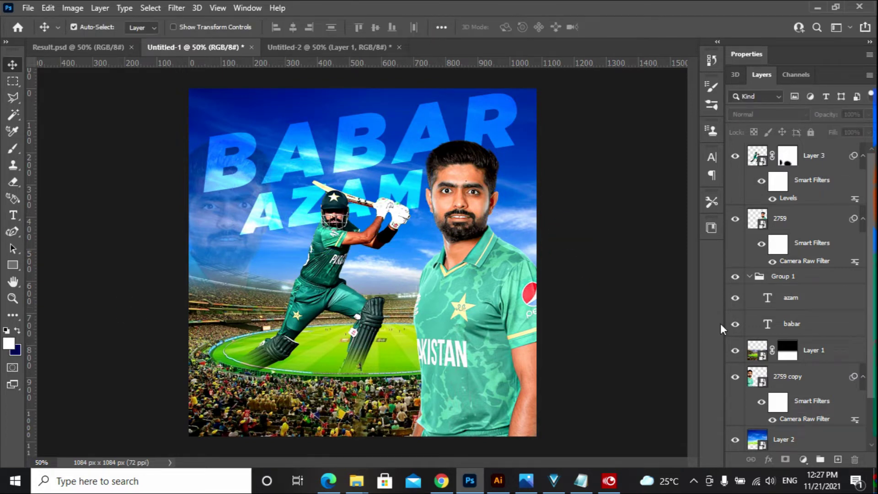
- Add a layer above the main portrait and fill it with a dark green-to-transparent gradient rising from the poster's bottom edge
{"action": "left_click", "coordinate": [785, 214]}
{"action": "left_click", "coordinate": [838, 459]}
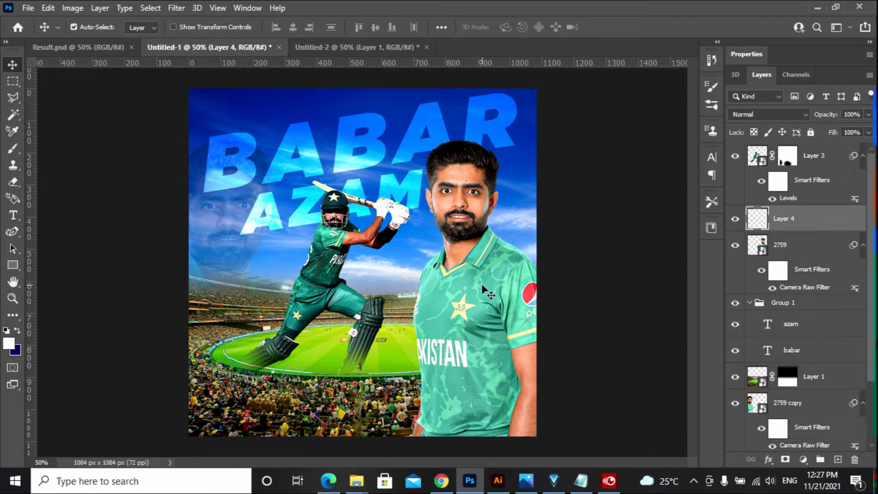
{"action": "key", "text": "i"}
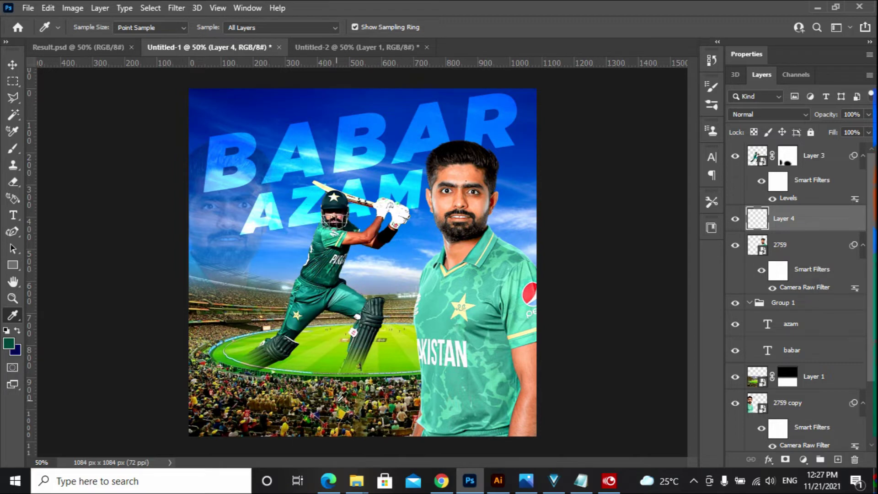
{"action": "key", "text": "g"}
{"action": "left_click_drag", "start_coordinate": [341, 439], "coordinate": [341, 320]}
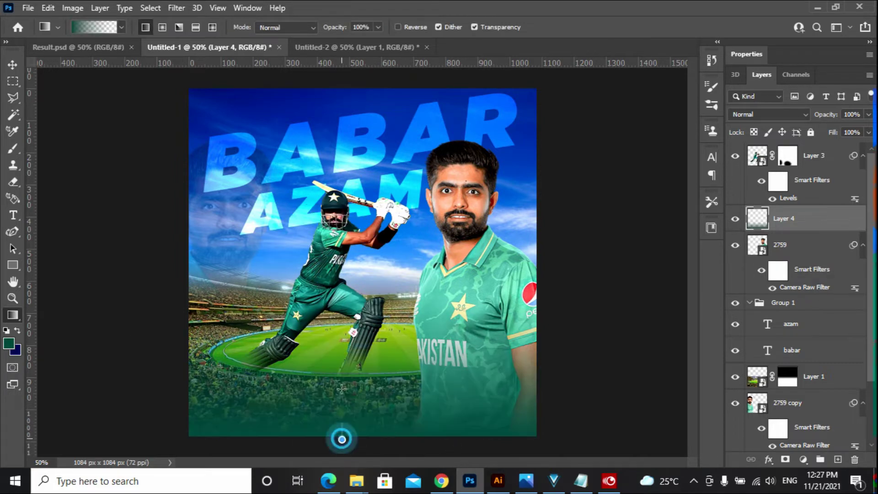
{"action": "left_click_drag", "start_coordinate": [341, 249], "coordinate": [341, 249]}
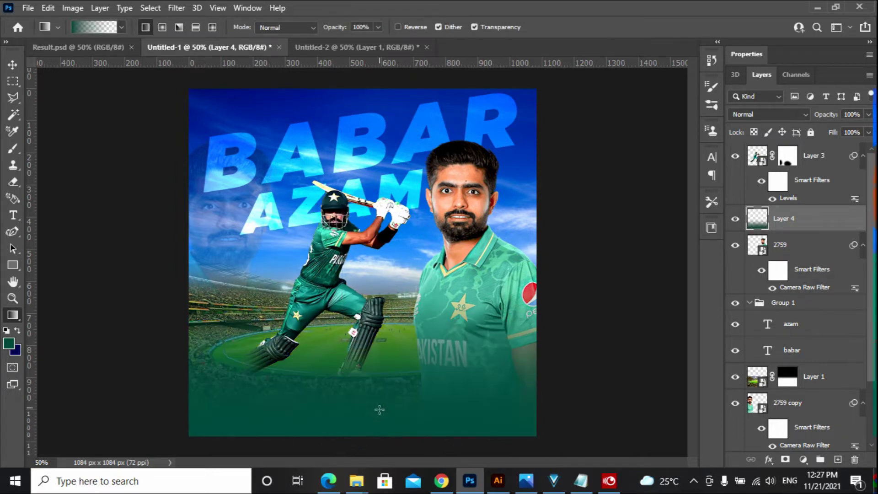
{"action": "left_click", "coordinate": [13, 65]}
{"action": "left_click", "coordinate": [627, 350]}
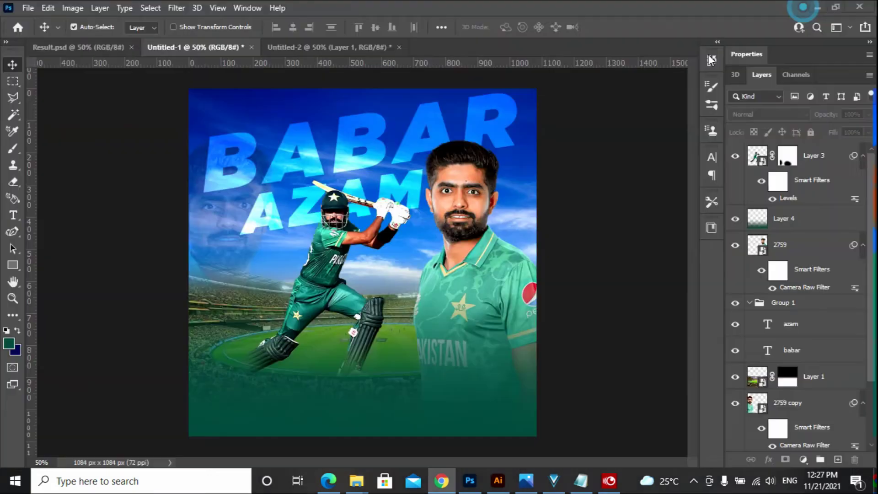
- Save the poster as a Photoshop file named "babar azam Post design" in the Cricket Pics folder
{"action": "left_click", "coordinate": [28, 8]}
{"action": "left_click", "coordinate": [74, 151]}
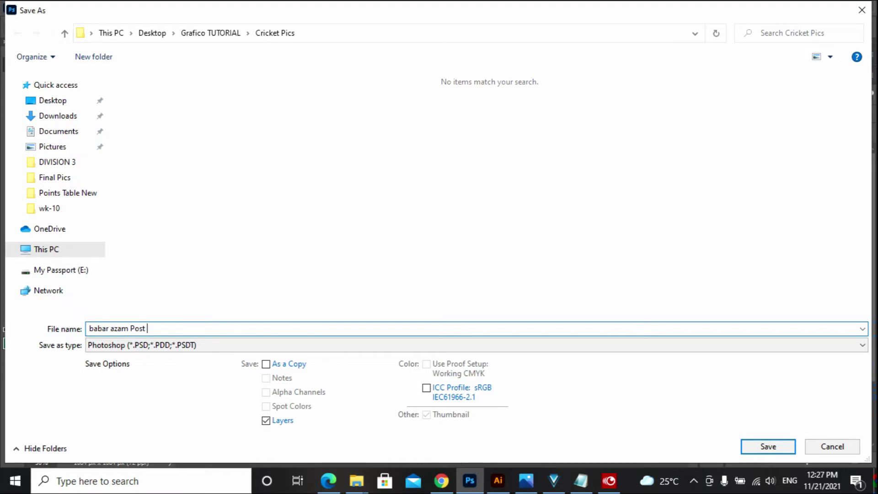
{"action": "type", "text": "babar azam Post design"}
{"action": "key", "text": "Return"}
{"action": "left_click", "coordinate": [588, 125]}
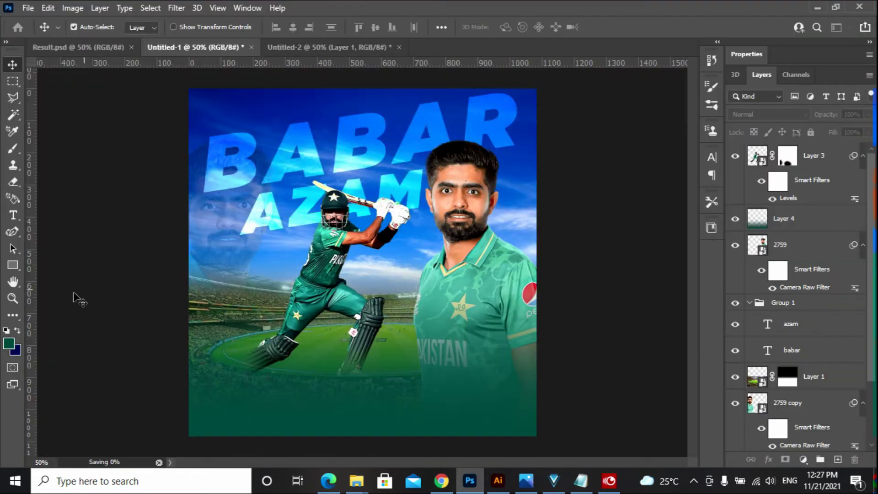
- Switch to Chrome and search Google Images for "lens light"
{"action": "left_click", "coordinate": [442, 478]}
{"action": "left_click", "coordinate": [238, 86]}
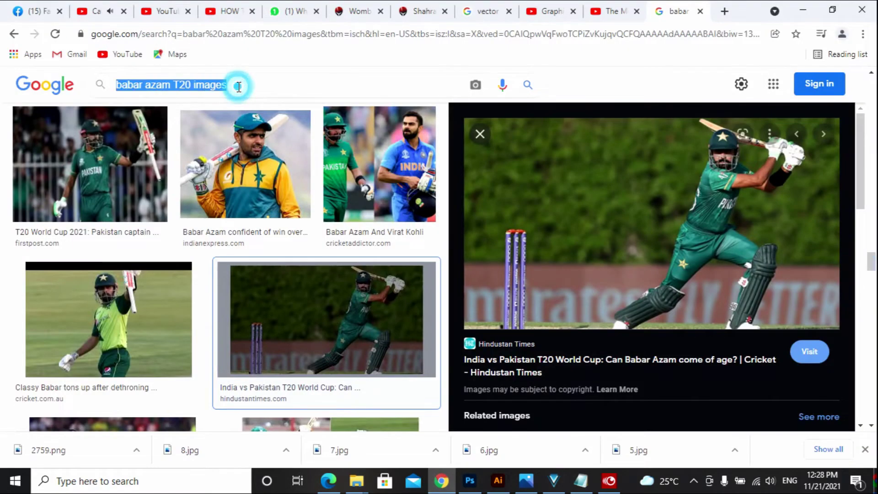
{"action": "scroll", "coordinate": [301, 338], "scroll_direction": "down", "scroll_amount": 15}
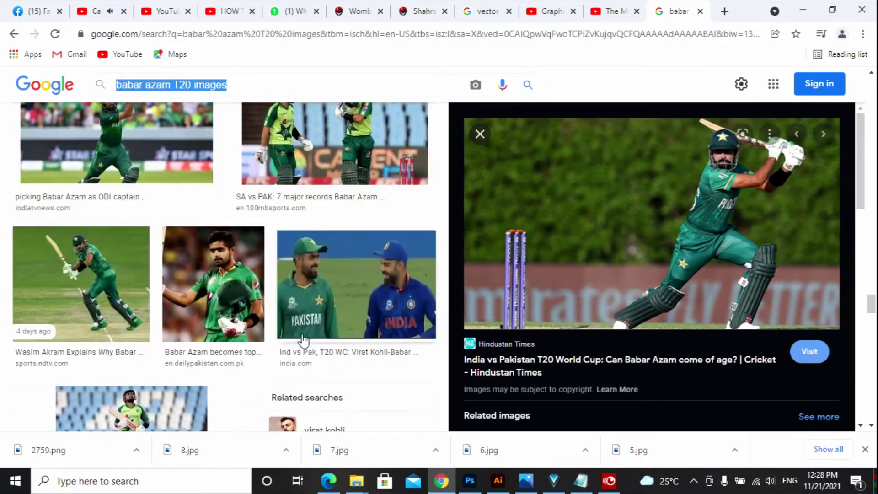
{"action": "scroll", "coordinate": [303, 341], "scroll_direction": "down", "scroll_amount": 12}
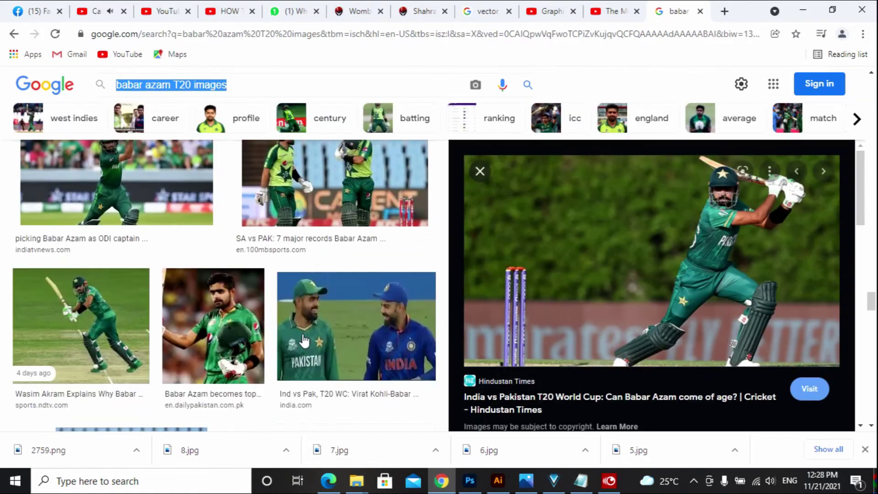
{"action": "scroll", "coordinate": [332, 354], "scroll_direction": "down", "scroll_amount": 10}
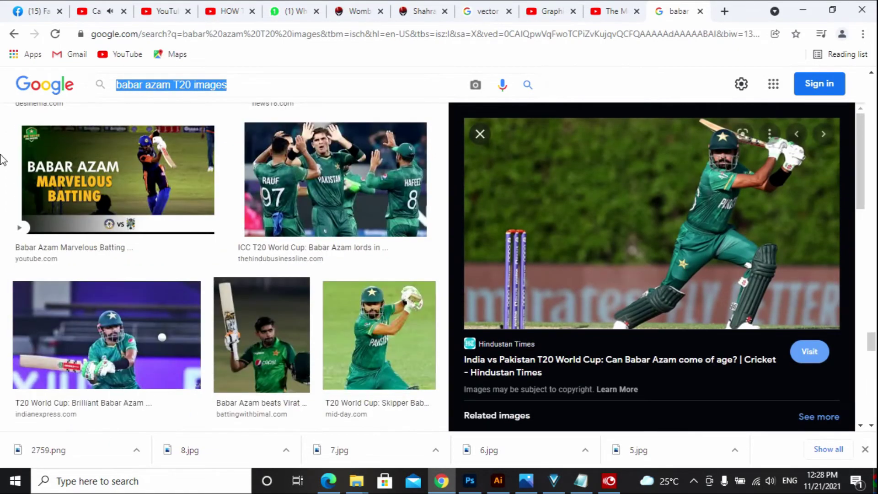
{"action": "type", "text": "li"}
{"action": "key", "text": "BackSpace"}
{"action": "key", "text": "BackSpace"}
{"action": "type", "text": "len"}
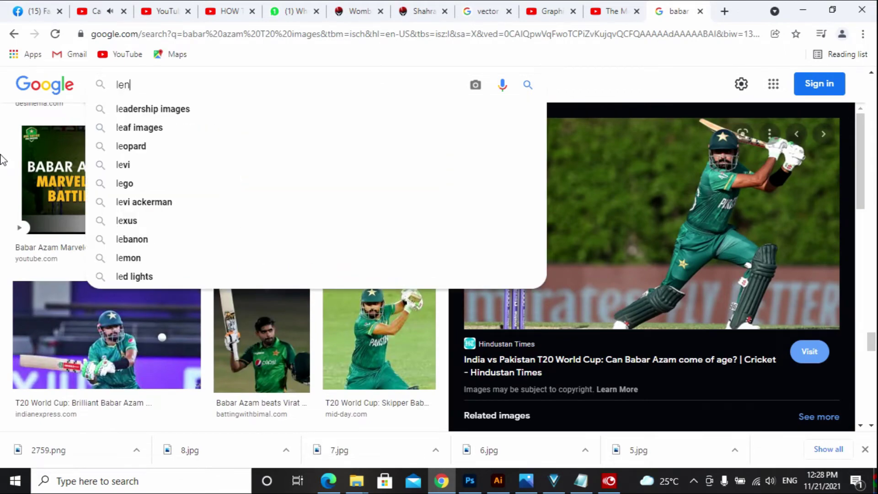
{"action": "type", "text": "e"}
{"action": "key", "text": "BackSpace"}
{"action": "key", "text": "BackSpace"}
{"action": "key", "text": "BackSpace"}
{"action": "key", "text": "BackSpace"}
{"action": "type", "text": "l"}
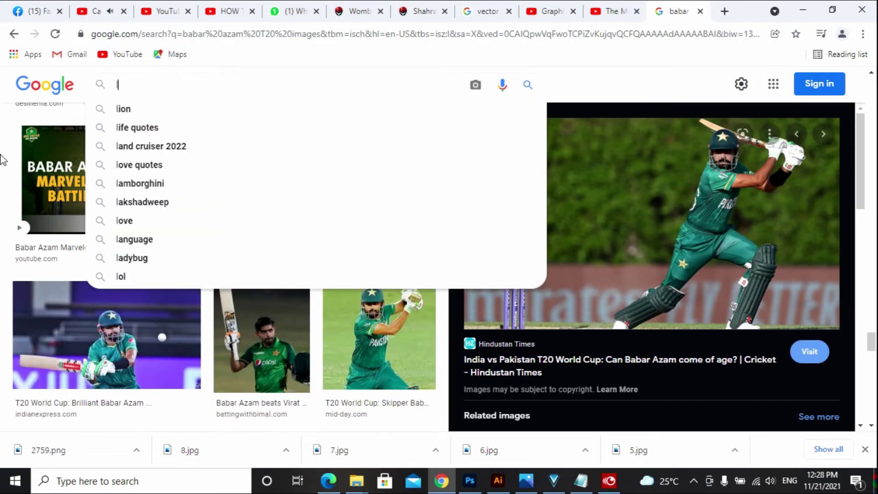
{"action": "type", "text": "ens"}
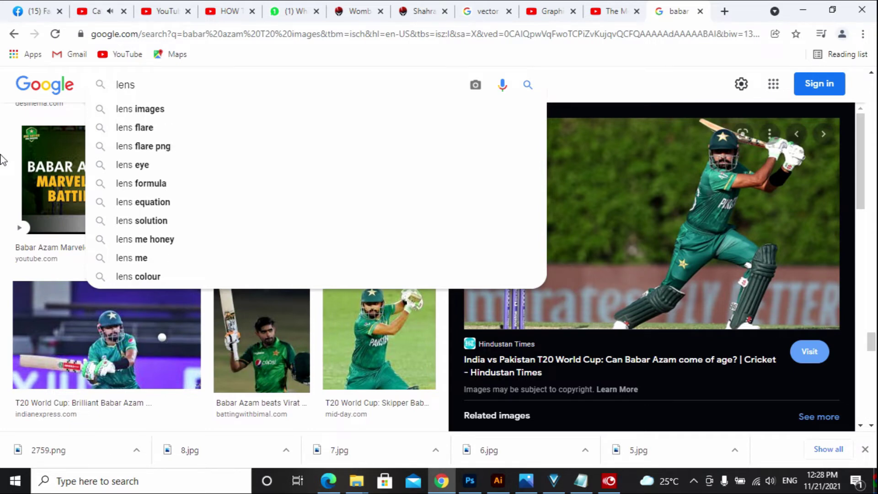
{"action": "type", "text": " light"}
{"action": "key", "text": "Return"}
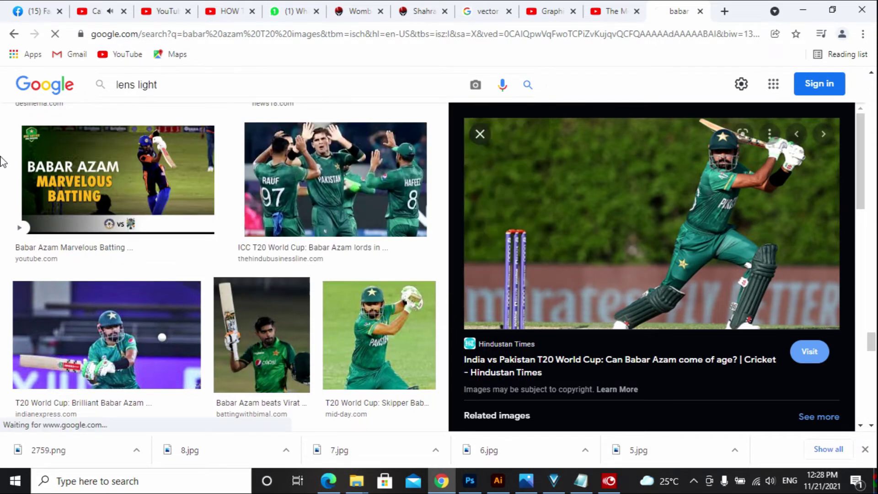
- Copy the orange Pixabay lens flare image and paste it into the Photoshop poster above the batting cutout layer
{"action": "scroll", "coordinate": [5, 274], "scroll_direction": "down", "scroll_amount": 10}
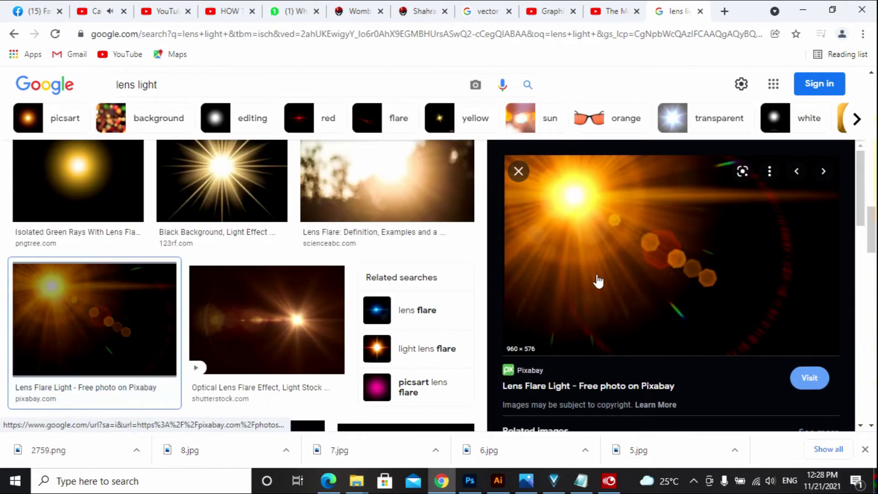
{"action": "right_click", "coordinate": [573, 197]}
{"action": "left_click", "coordinate": [630, 345]}
{"action": "left_click", "coordinate": [806, 10]}
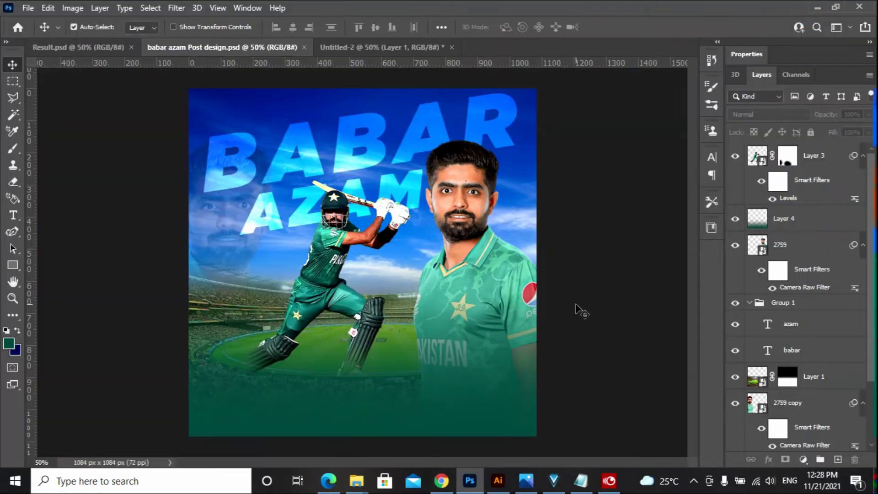
{"action": "left_click", "coordinate": [819, 158]}
{"action": "key", "text": "ctrl+v"}
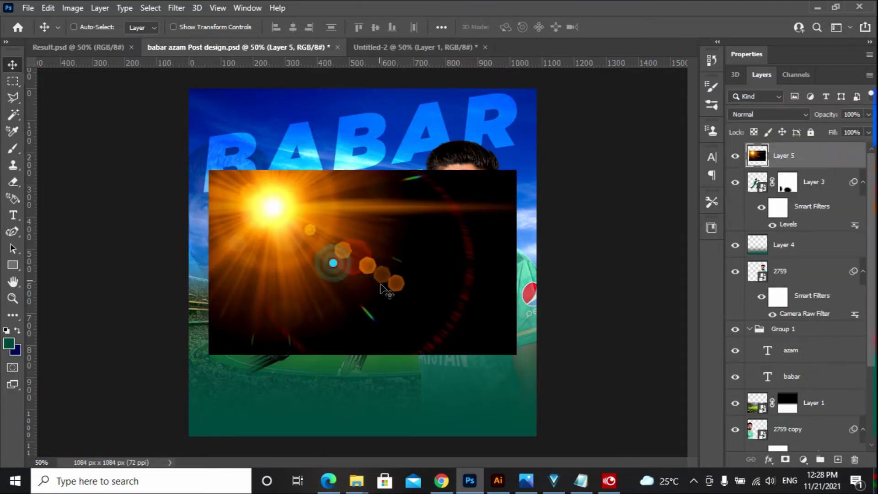
- Enlarge the lens flare to cover the whole poster and set its blend mode to Color
{"action": "key", "text": "ctrl+t"}
{"action": "left_click_drag", "start_coordinate": [362, 170], "coordinate": [362, 86]}
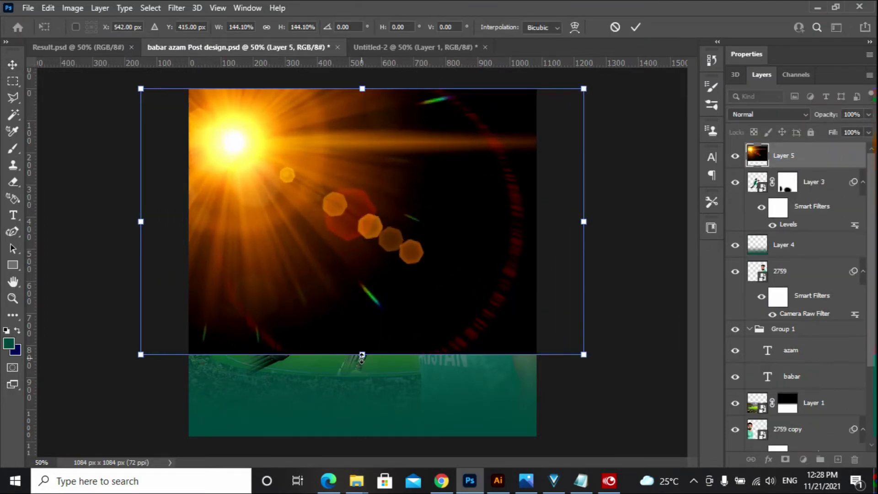
{"action": "left_click_drag", "start_coordinate": [361, 356], "coordinate": [370, 437]}
{"action": "double_click", "coordinate": [319, 328]}
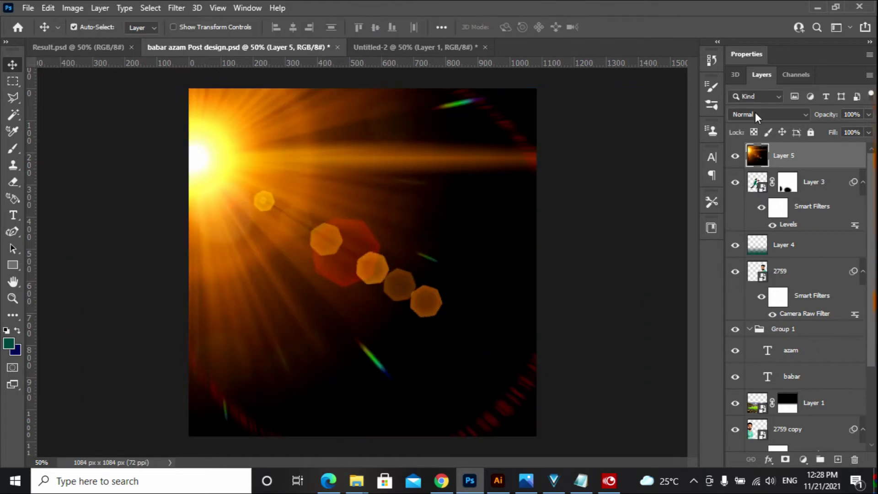
{"action": "left_click", "coordinate": [756, 113]}
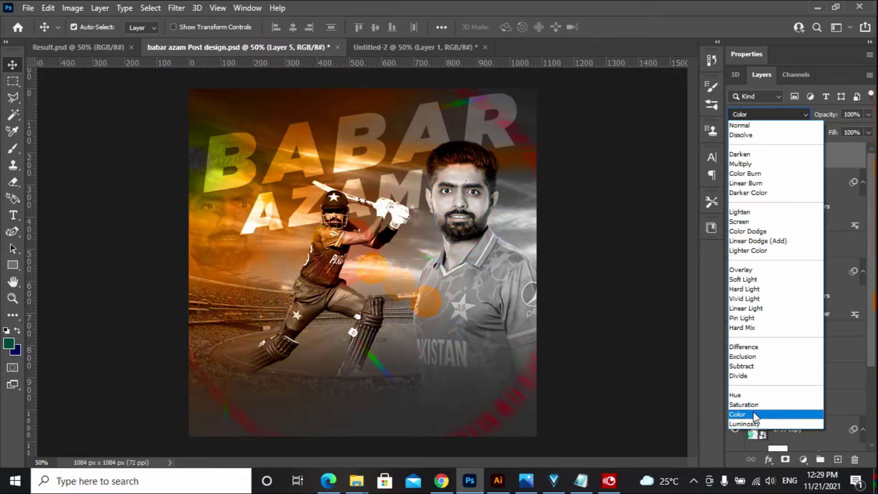
{"action": "left_click", "coordinate": [753, 415]}
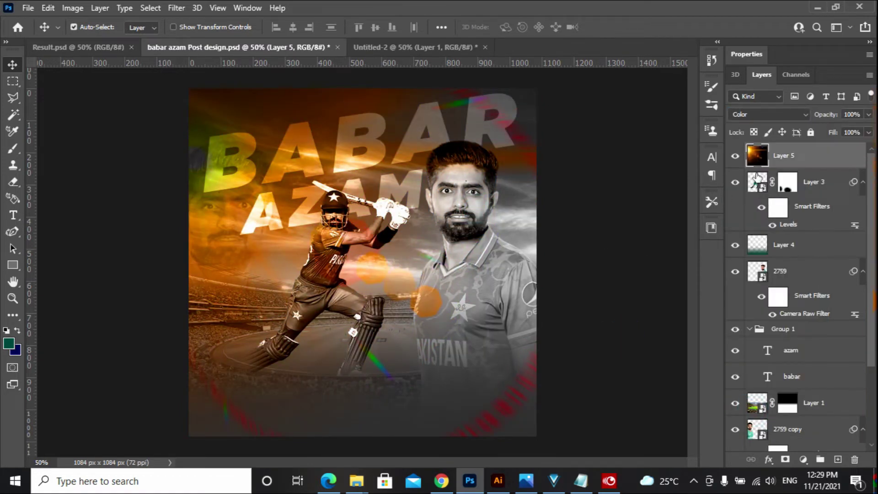
- Mask the lens flare layer and paint black within the main portrait's outline to remove the flare from him
{"action": "left_click", "coordinate": [785, 460]}
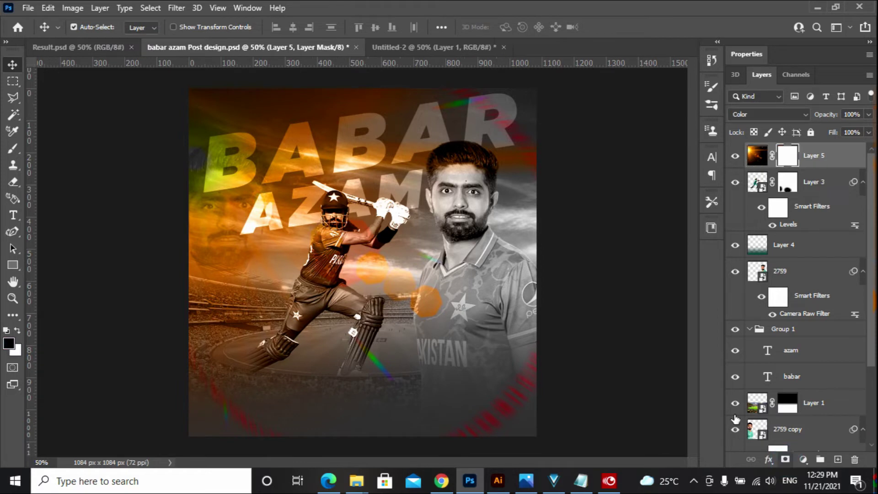
{"action": "left_click", "coordinate": [791, 277]}
{"action": "left_click", "coordinate": [757, 271], "text": "ctrl"}
{"action": "left_click", "coordinate": [787, 167]}
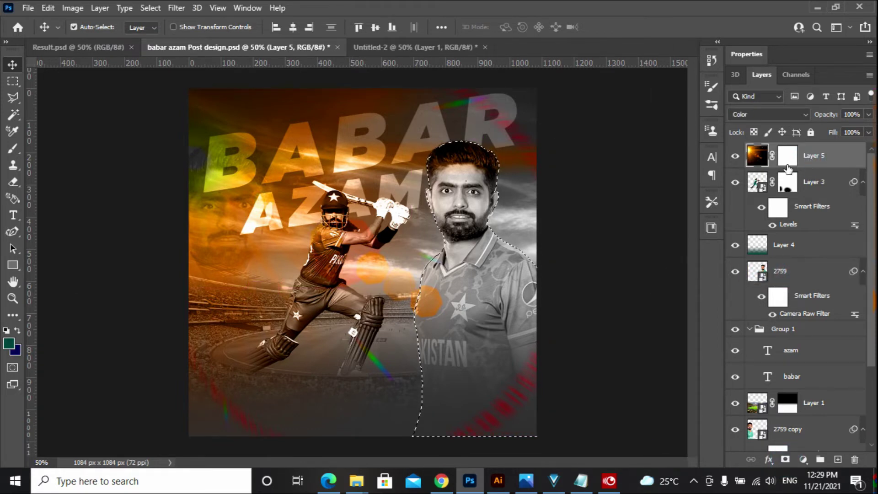
{"action": "left_click", "coordinate": [787, 157]}
{"action": "key", "text": "b"}
{"action": "left_click_drag", "start_coordinate": [458, 174], "coordinate": [499, 247]}
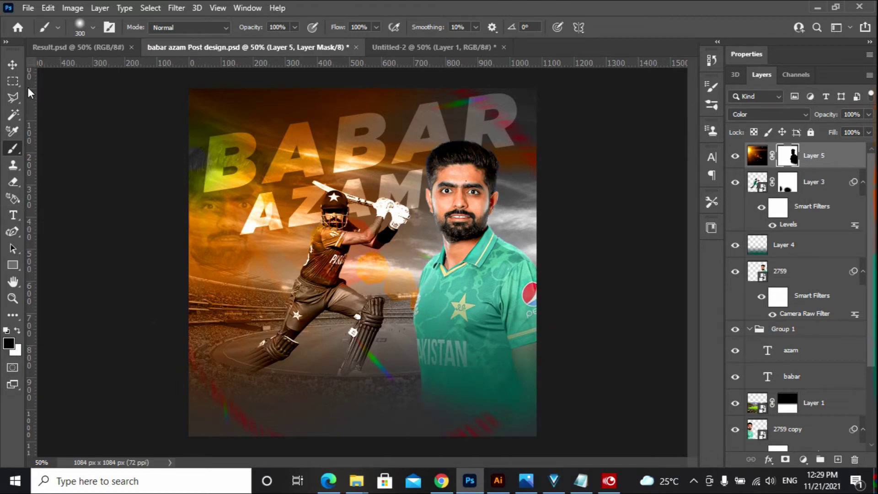
{"action": "key", "text": "v"}
- With the main portrait's outline selected, add a layer above it and set the foreground colour to #ffe000
{"action": "left_click", "coordinate": [783, 274]}
{"action": "key", "text": "ctrl"}
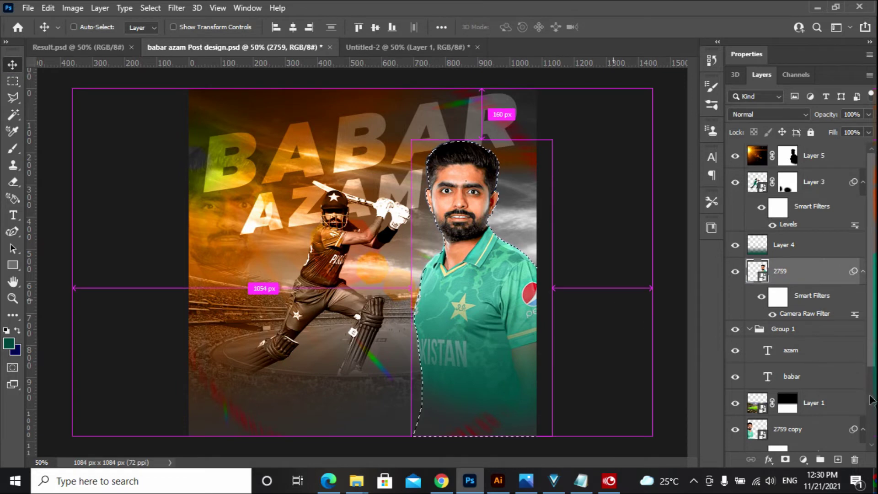
{"action": "left_click", "coordinate": [837, 459]}
{"action": "key", "text": "b"}
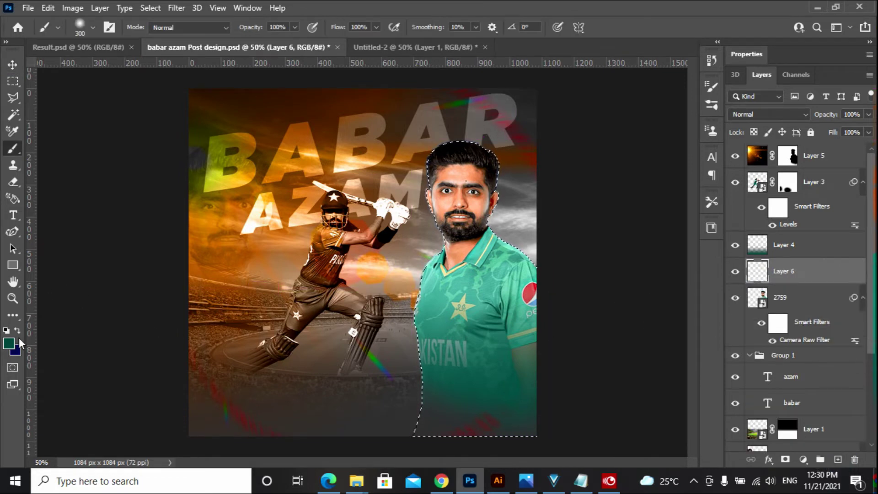
{"action": "left_click", "coordinate": [9, 343]}
{"action": "type", "text": "ffe000"}
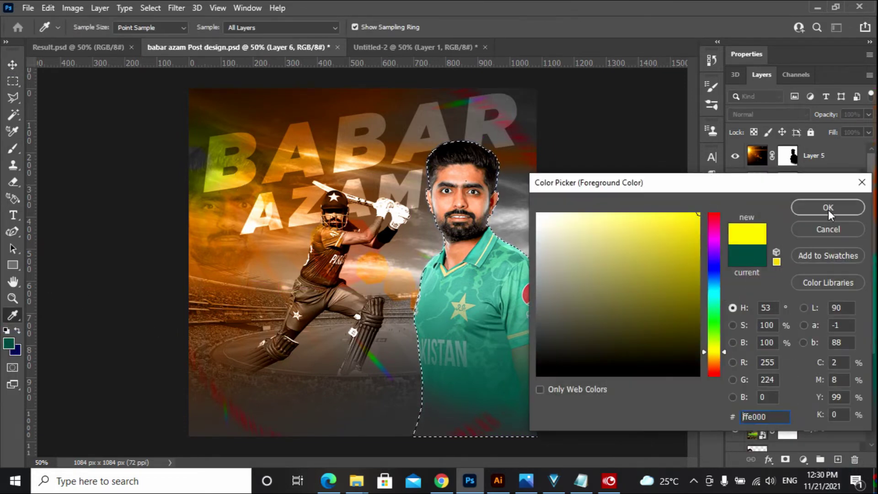
{"action": "left_click", "coordinate": [828, 208]}
- Paint a yellow rim along the portrait's left edge with a 90 px brush, then clear the selection
{"action": "key", "text": "bracketleft"}
{"action": "key", "text": "bracketleft"}
{"action": "key", "text": "bracketleft"}
{"action": "key", "text": "bracketleft"}
{"action": "key", "text": "bracketleft"}
{"action": "key", "text": "bracketleft"}
{"action": "key", "text": "bracketleft"}
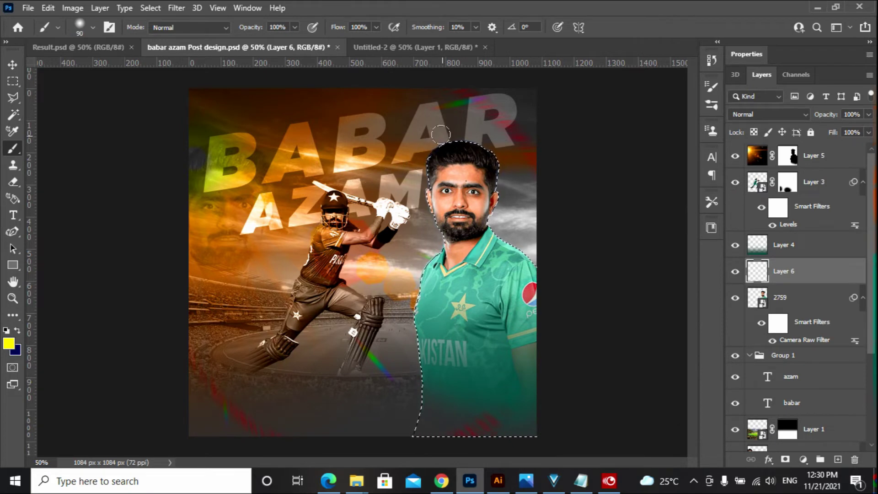
{"action": "mouse_move", "coordinate": [432, 151]}
{"action": "left_mouse_down"}
{"action": "mouse_move", "coordinate": [420, 199]}
{"action": "mouse_move", "coordinate": [435, 232]}
{"action": "mouse_move", "coordinate": [408, 323]}
{"action": "left_mouse_up"}
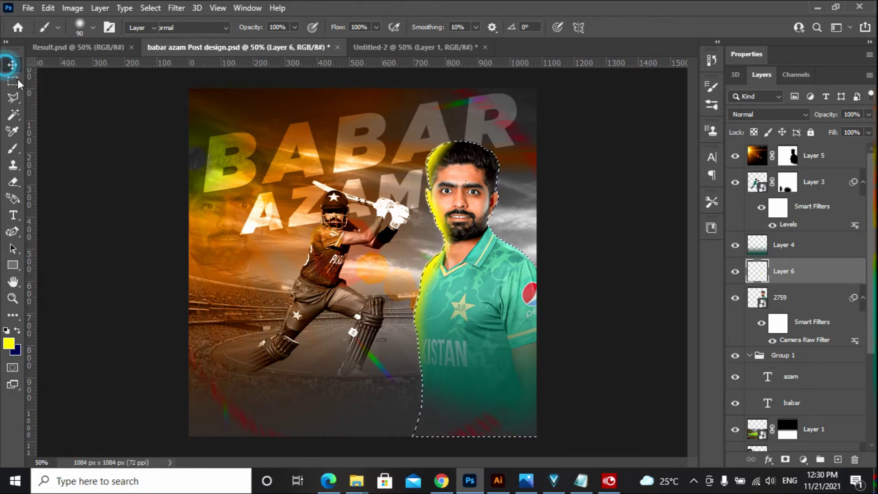
{"action": "left_click", "coordinate": [13, 64]}
{"action": "key", "text": "ctrl+d"}
- Set the portrait's yellow rim layer to Soft Light and toggle its visibility to compare the effect
{"action": "left_click", "coordinate": [761, 114]}
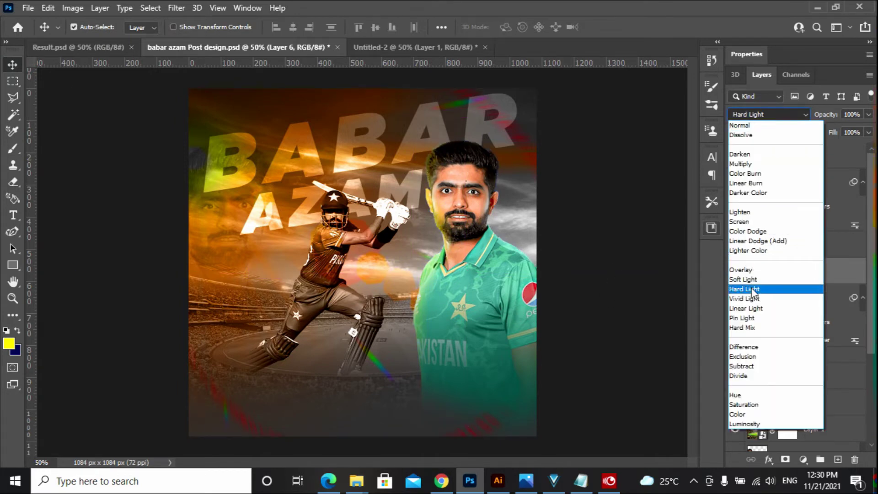
{"action": "left_click", "coordinate": [750, 280]}
{"action": "left_click", "coordinate": [627, 278]}
{"action": "left_click", "coordinate": [734, 274]}
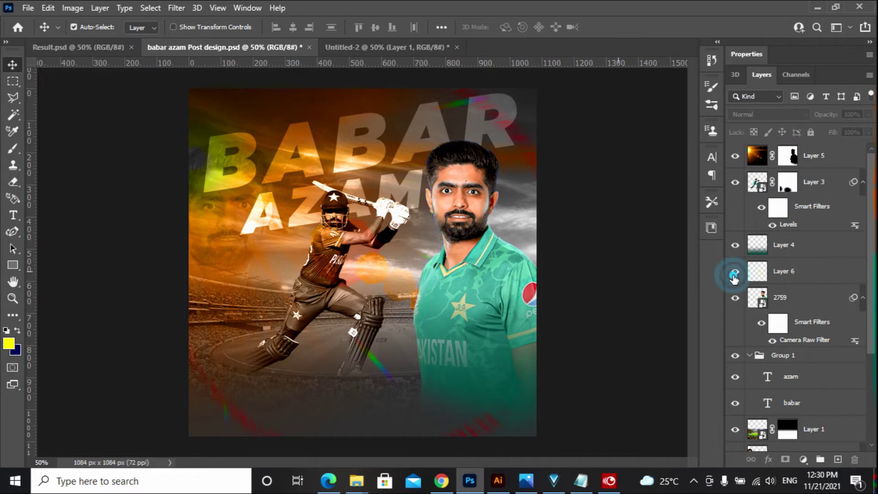
{"action": "left_click", "coordinate": [735, 274]}
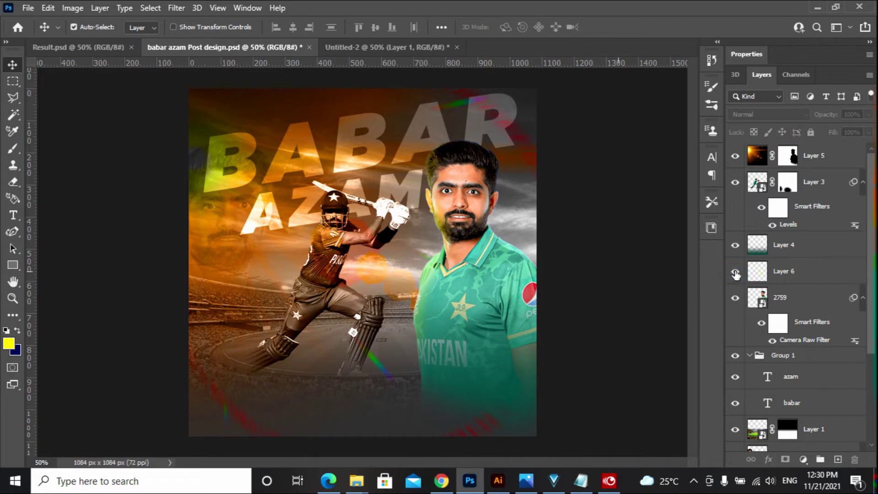
- Select the batting cutout's outline, paint yellow along its left edge on a new layer above it, and deselect
{"action": "left_click", "coordinate": [313, 273]}
{"action": "left_click", "coordinate": [814, 191]}
{"action": "left_click", "coordinate": [756, 182], "text": "ctrl"}
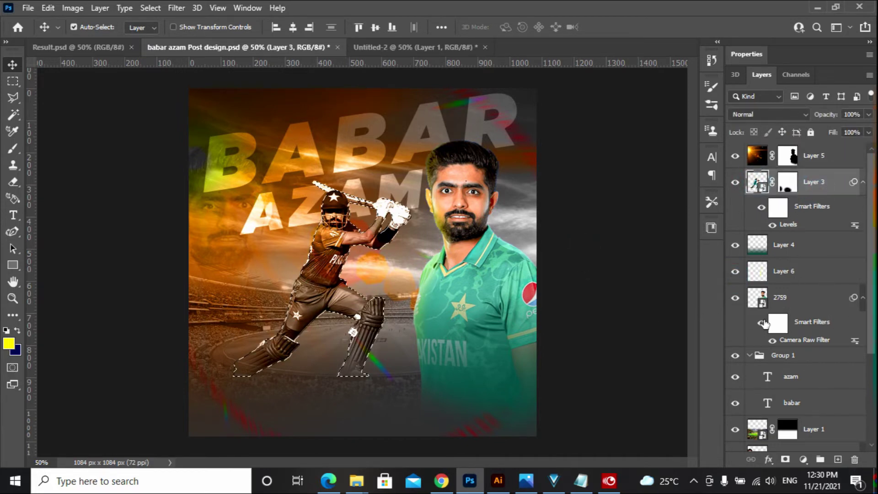
{"action": "left_click", "coordinate": [837, 459]}
{"action": "key", "text": "b"}
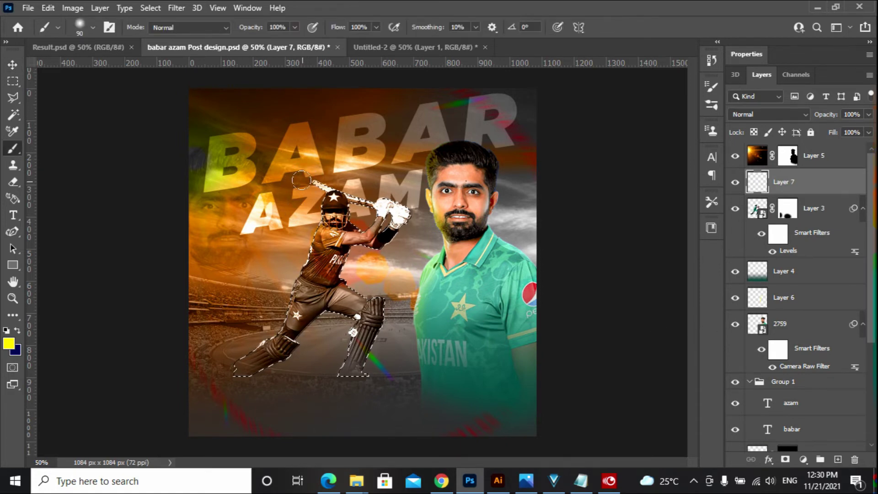
{"action": "mouse_move", "coordinate": [306, 232]}
{"action": "left_mouse_down"}
{"action": "mouse_move", "coordinate": [268, 333]}
{"action": "mouse_move", "coordinate": [200, 372]}
{"action": "left_mouse_up"}
{"action": "key", "text": "ctrl+z"}
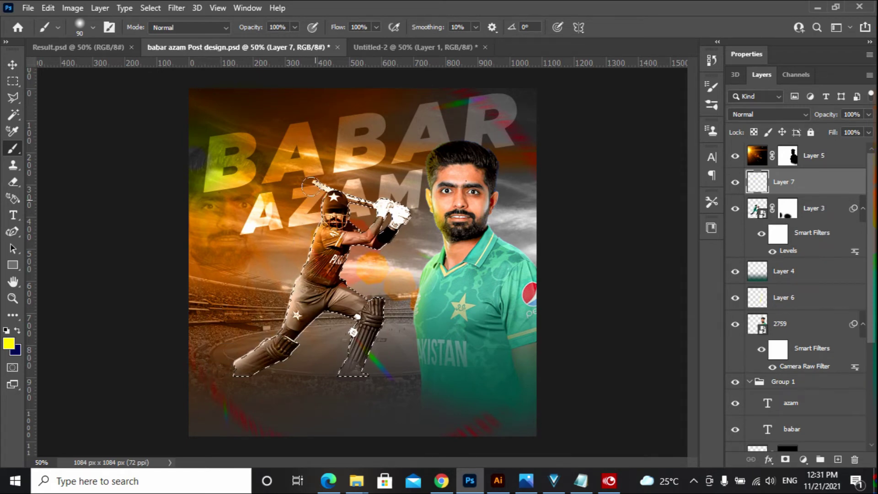
{"action": "key", "text": "ctrl+d"}
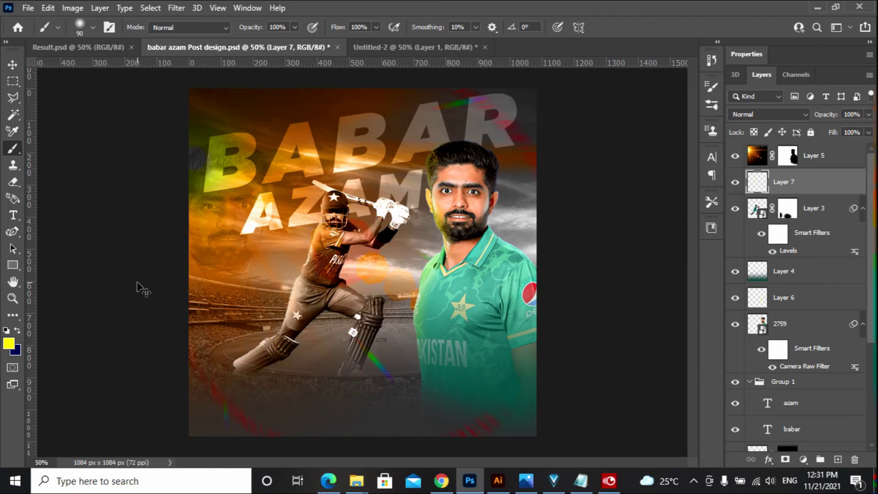
- Set the blend mode of the batsman's yellow rim layer to Overlay
{"action": "left_click", "coordinate": [12, 64]}
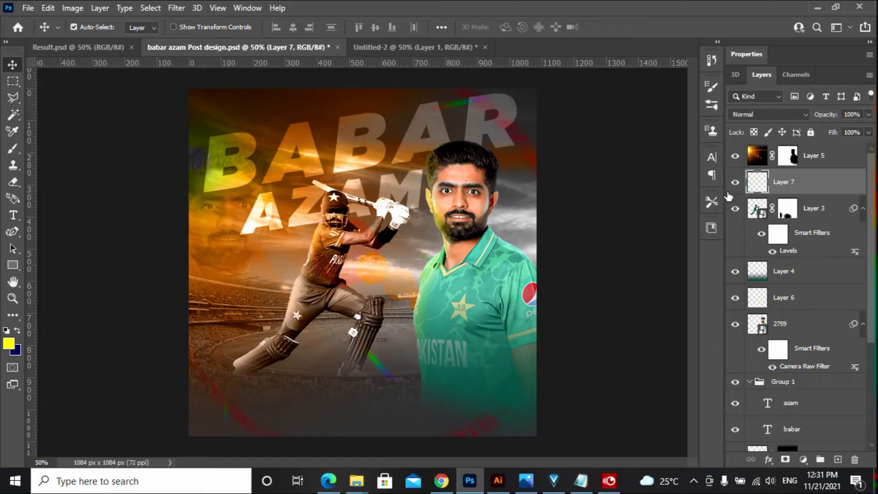
{"action": "left_click", "coordinate": [761, 115]}
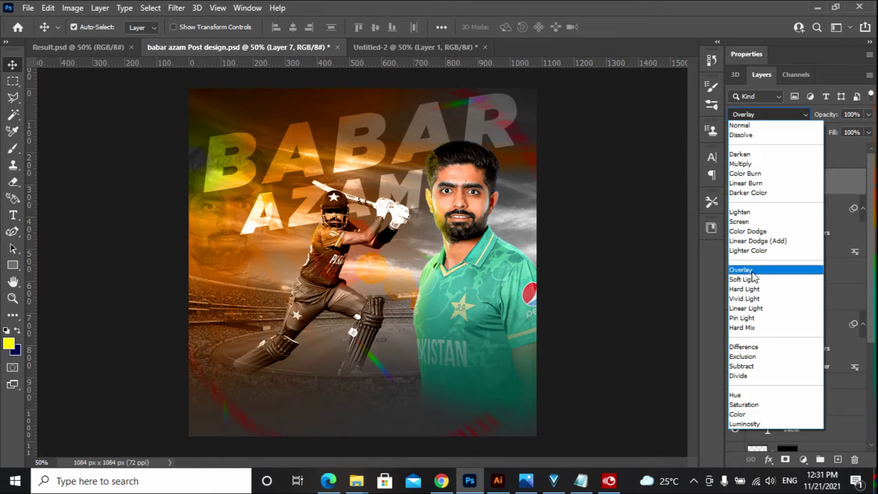
{"action": "left_click", "coordinate": [740, 269]}
{"action": "left_click", "coordinate": [615, 254]}
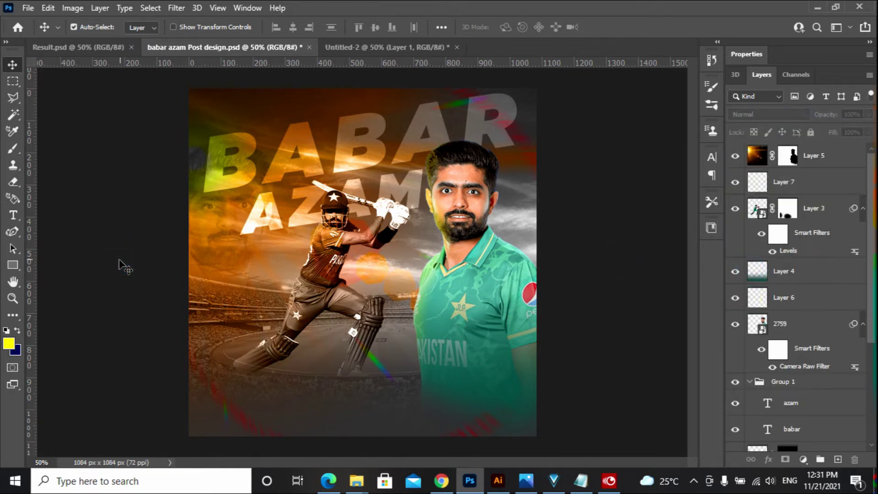
- Shrink the bottom gradient layer downward from its upper edge to about 357 px high
{"action": "left_click", "coordinate": [436, 411]}
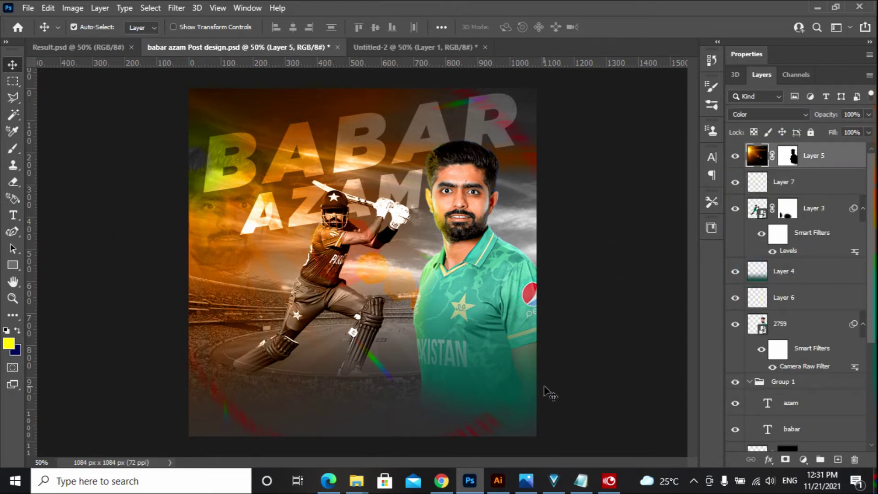
{"action": "left_click", "coordinate": [780, 272]}
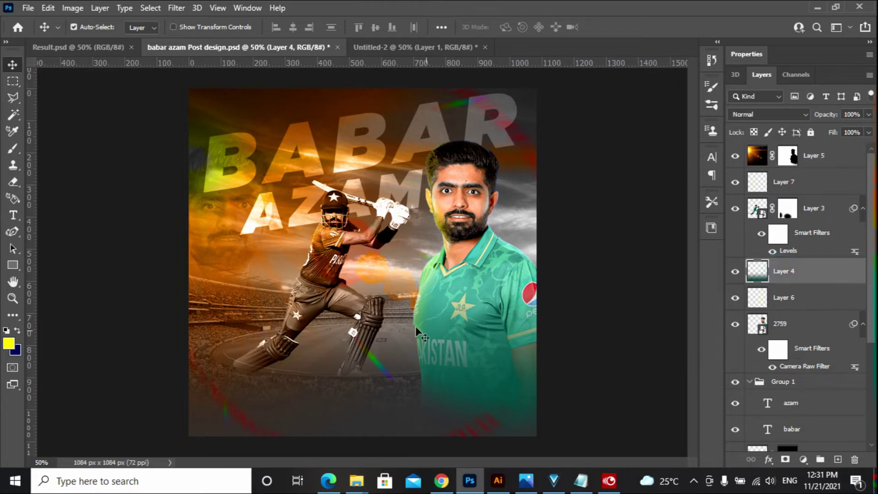
{"action": "key", "text": "ctrl+t"}
{"action": "left_click_drag", "start_coordinate": [362, 247], "coordinate": [363, 323]}
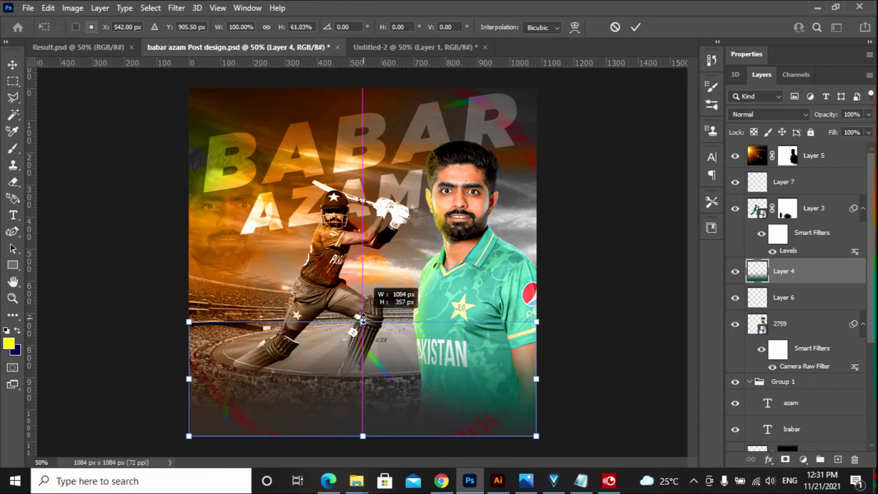
{"action": "double_click", "coordinate": [490, 399]}
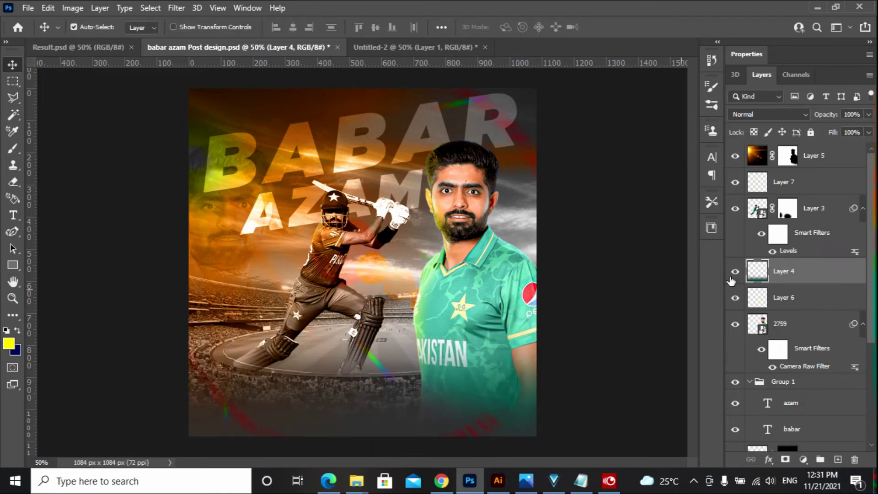
- Paint black on the orange lens flare layer's mask with a 500 px brush to remove its tint from the stadium and batsman's lower half
{"action": "left_click", "coordinate": [787, 161]}
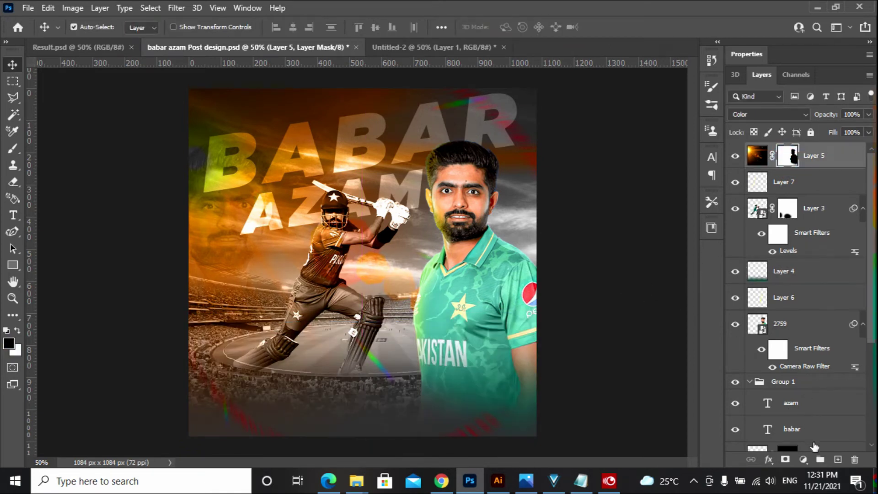
{"action": "key", "text": "b"}
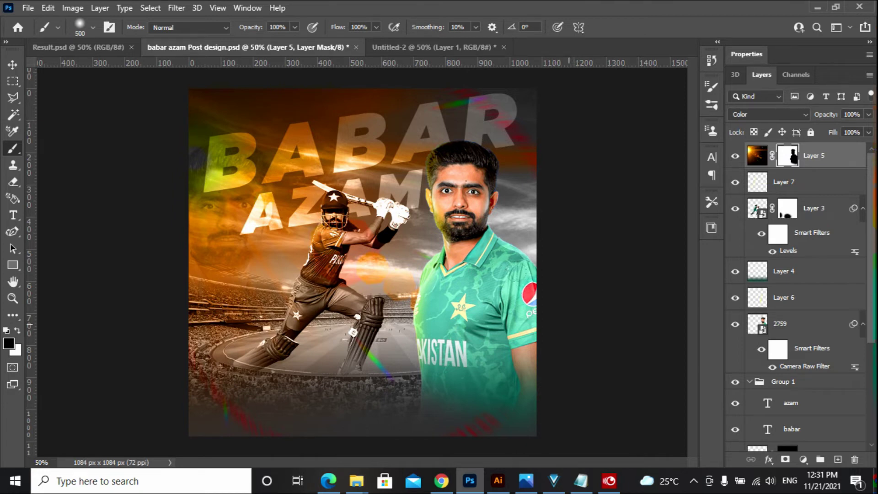
{"action": "left_click_drag", "start_coordinate": [568, 324], "coordinate": [247, 330]}
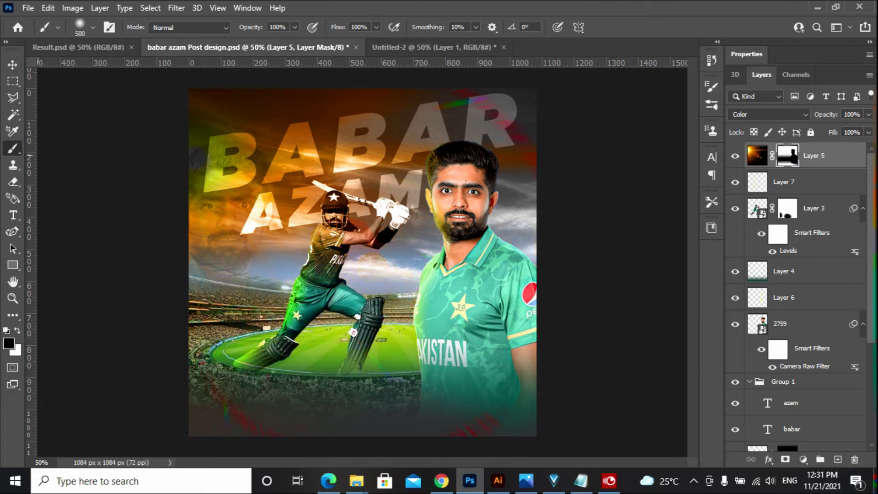
{"action": "left_click", "coordinate": [13, 64]}
{"action": "left_click", "coordinate": [629, 299]}
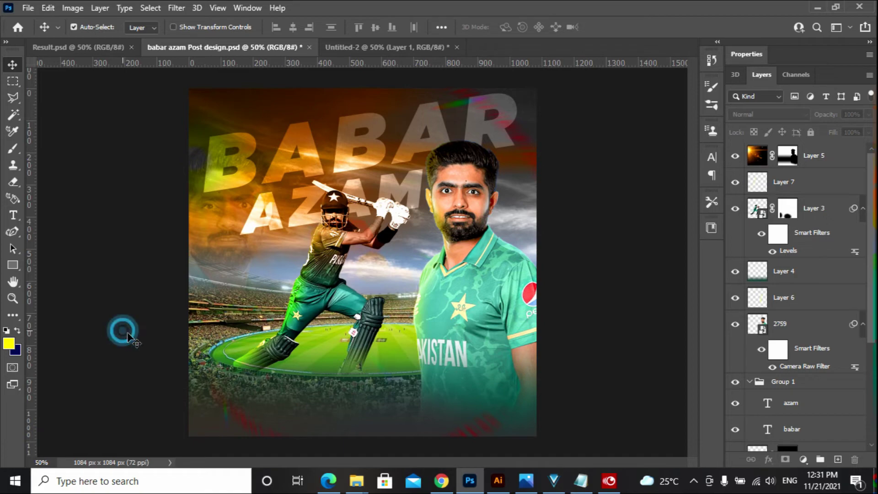
- Switch to Chrome and examine the lens light image results, including the transparent sunlight flare and its related images
{"action": "left_click", "coordinate": [438, 481]}
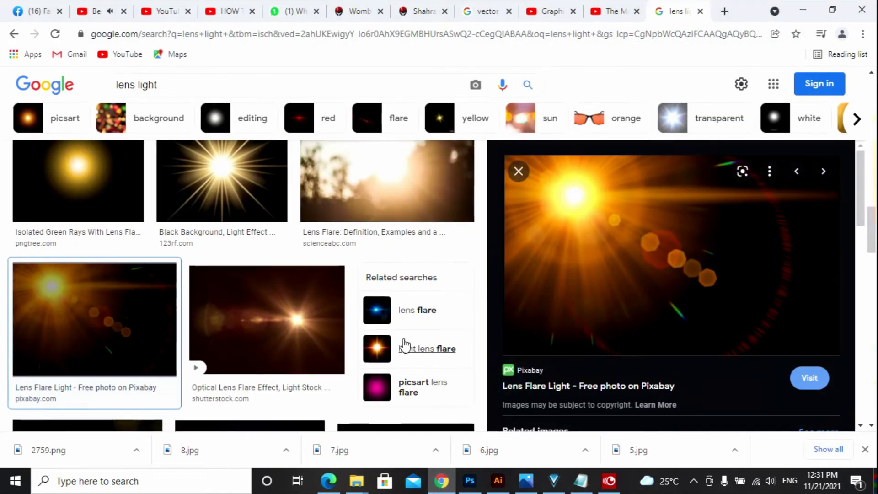
{"action": "scroll", "coordinate": [402, 352], "scroll_direction": "down", "scroll_amount": 5}
{"action": "scroll", "coordinate": [402, 356], "scroll_direction": "down", "scroll_amount": 5}
{"action": "scroll", "coordinate": [402, 357], "scroll_direction": "up", "scroll_amount": 1}
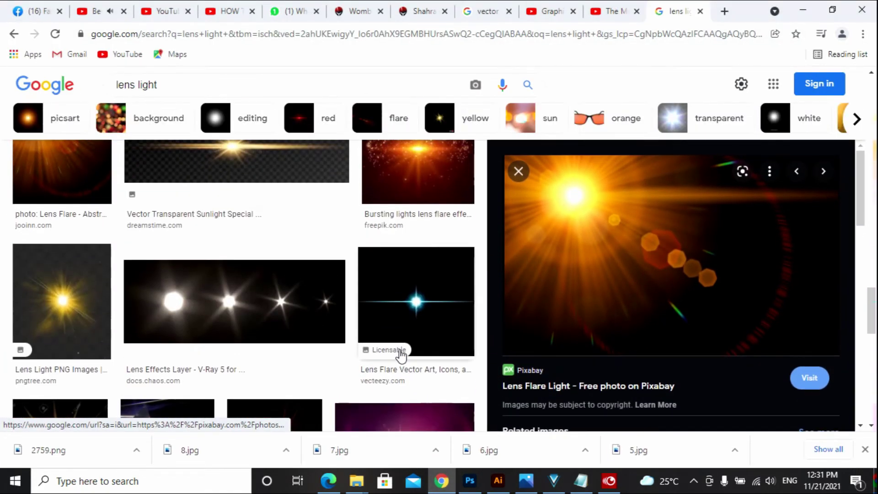
{"action": "left_click", "coordinate": [440, 484]}
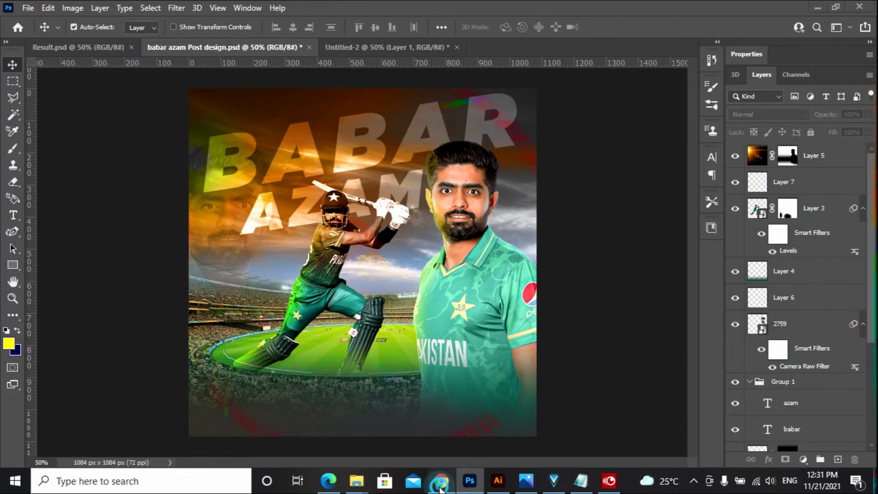
{"action": "left_click", "coordinate": [440, 487]}
{"action": "scroll", "coordinate": [349, 355], "scroll_direction": "up", "scroll_amount": 4}
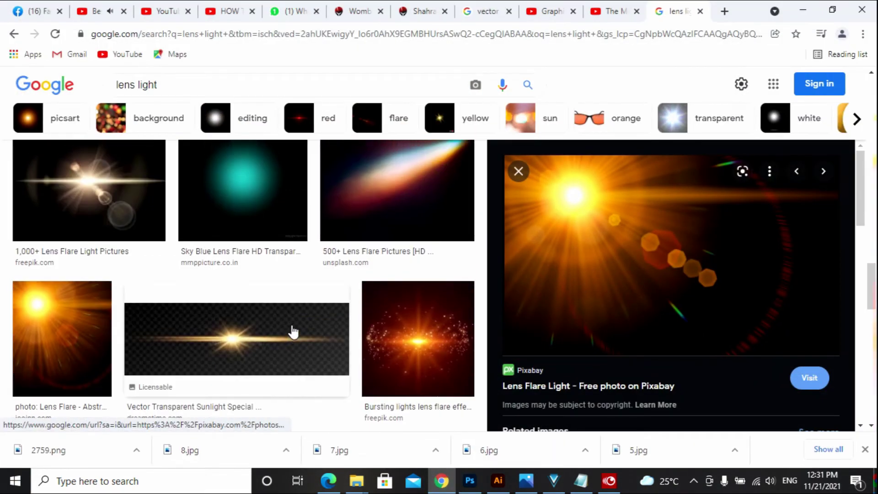
{"action": "left_click", "coordinate": [297, 337]}
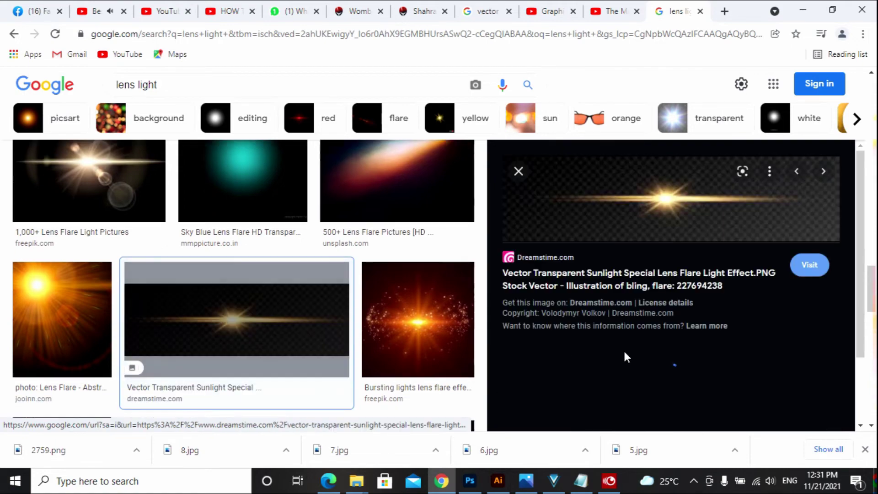
{"action": "scroll", "coordinate": [623, 350], "scroll_direction": "down", "scroll_amount": 5}
{"action": "scroll", "coordinate": [696, 374], "scroll_direction": "down", "scroll_amount": 1}
{"action": "scroll", "coordinate": [696, 375], "scroll_direction": "up", "scroll_amount": 3}
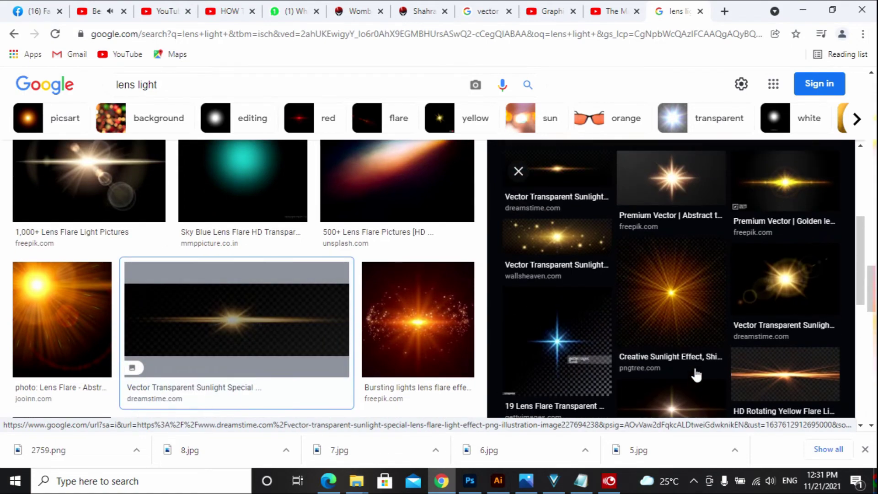
{"action": "scroll", "coordinate": [695, 375], "scroll_direction": "down", "scroll_amount": 1}
{"action": "scroll", "coordinate": [695, 375], "scroll_direction": "down", "scroll_amount": 3}
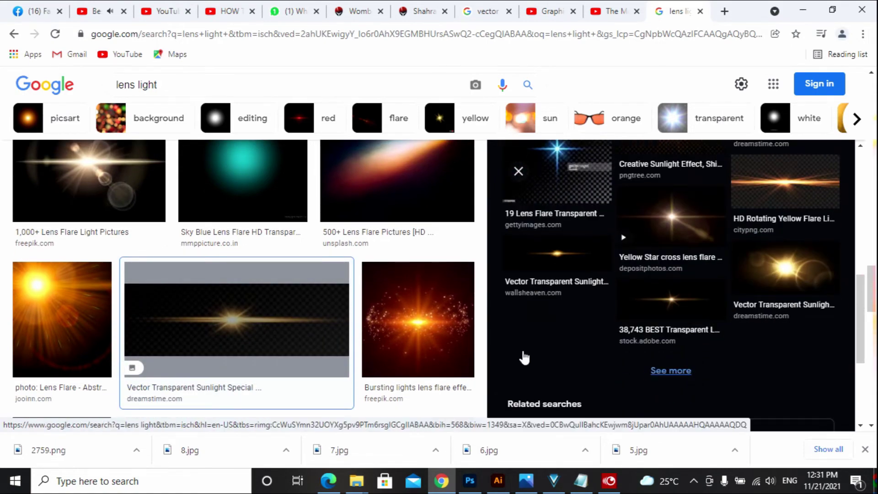
- Look further through the lens light image results for another suitable flare
{"action": "scroll", "coordinate": [254, 349], "scroll_direction": "down", "scroll_amount": 5}
{"action": "scroll", "coordinate": [261, 358], "scroll_direction": "down", "scroll_amount": 10}
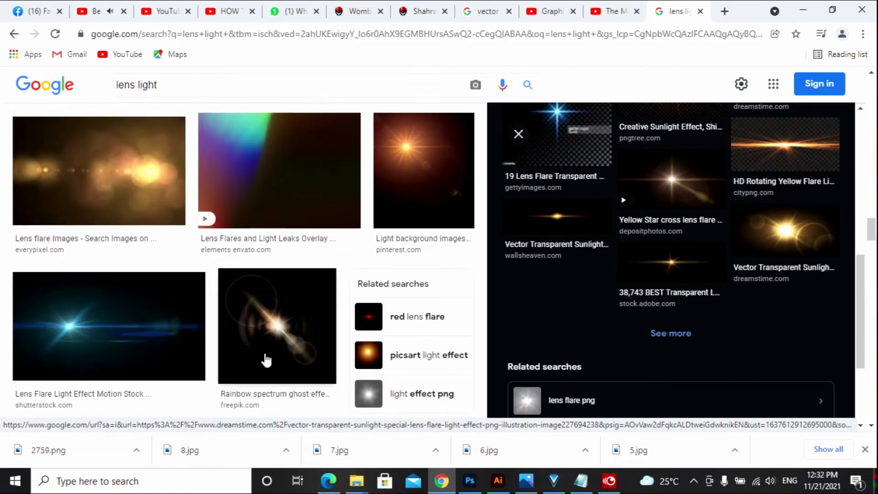
{"action": "scroll", "coordinate": [266, 360], "scroll_direction": "down", "scroll_amount": 10}
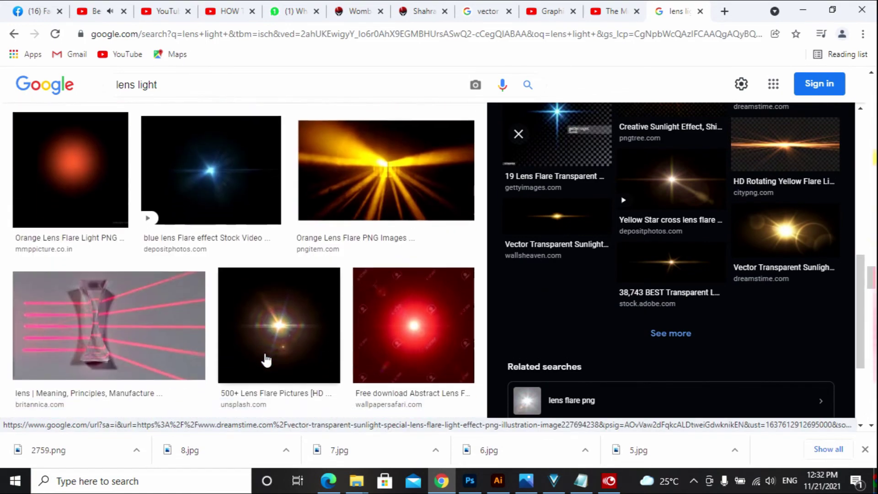
{"action": "scroll", "coordinate": [265, 360], "scroll_direction": "down", "scroll_amount": 5}
{"action": "scroll", "coordinate": [267, 360], "scroll_direction": "up", "scroll_amount": 5}
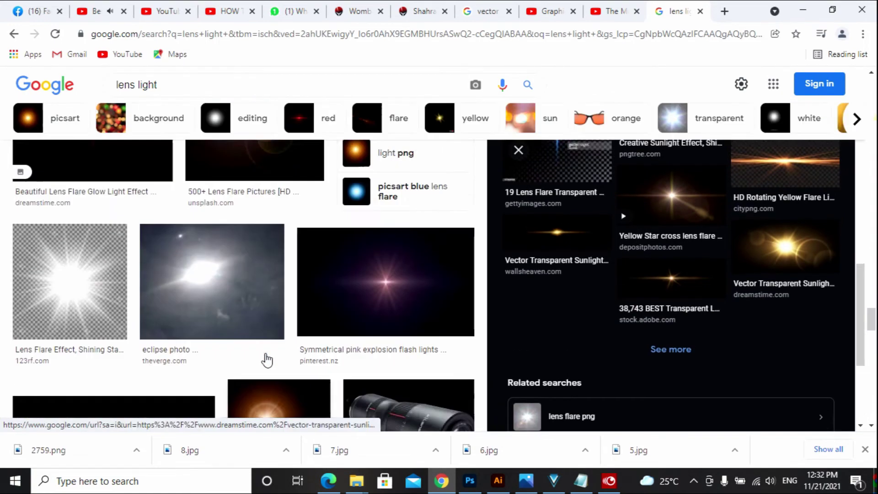
{"action": "scroll", "coordinate": [266, 359], "scroll_direction": "down", "scroll_amount": 10}
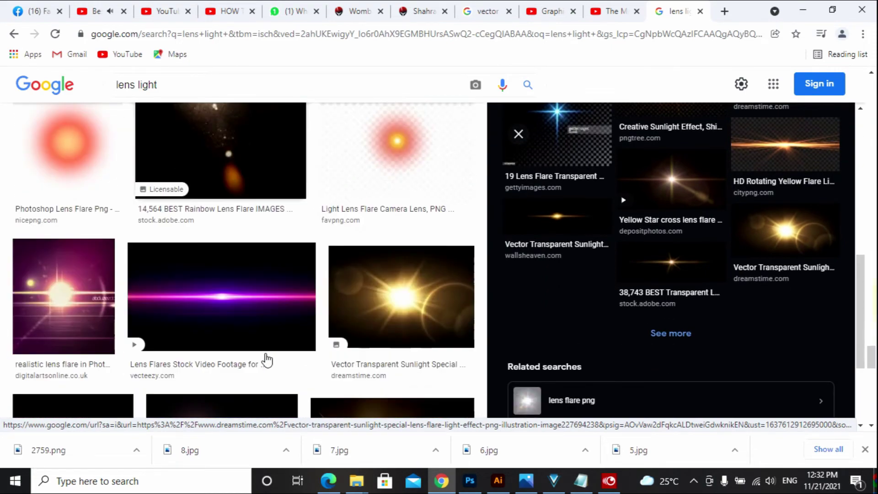
{"action": "scroll", "coordinate": [266, 360], "scroll_direction": "down", "scroll_amount": 6}
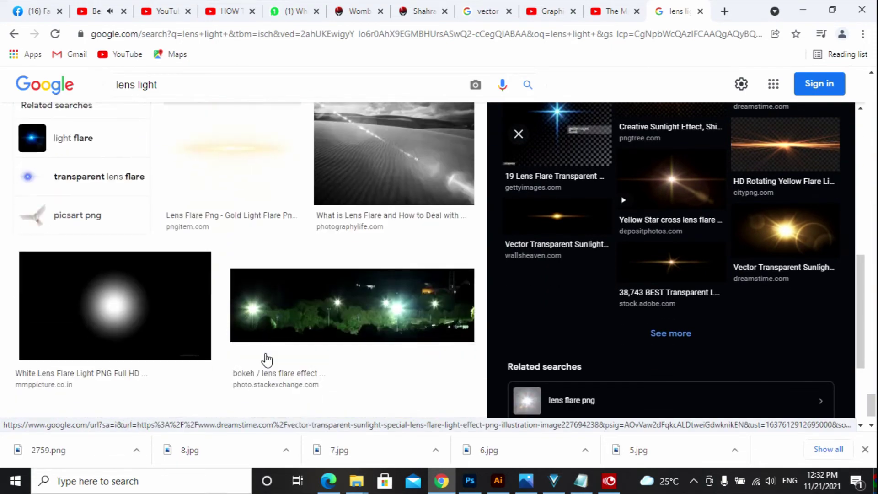
{"action": "scroll", "coordinate": [266, 360], "scroll_direction": "up", "scroll_amount": 10}
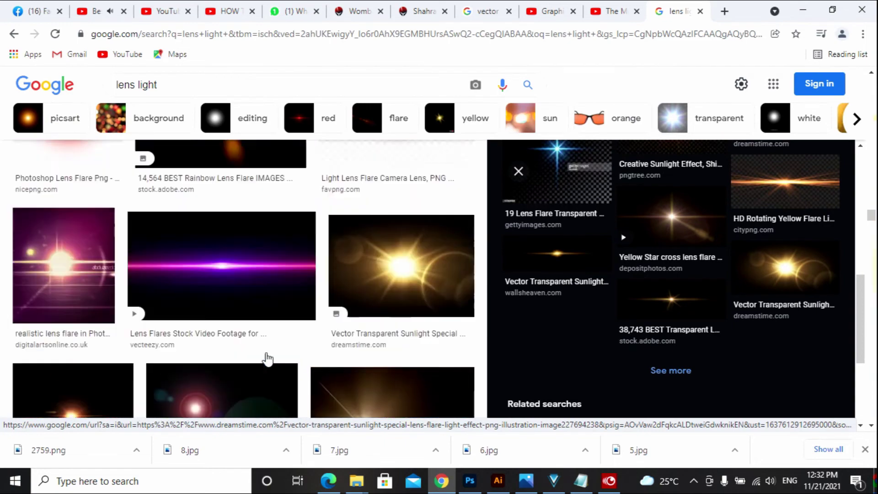
- Open the purple flare result, copy the blue Optical Lens Flare Effect image from its related images, and return to Photoshop
{"action": "left_click", "coordinate": [267, 395]}
{"action": "scroll", "coordinate": [681, 365], "scroll_direction": "down", "scroll_amount": 8}
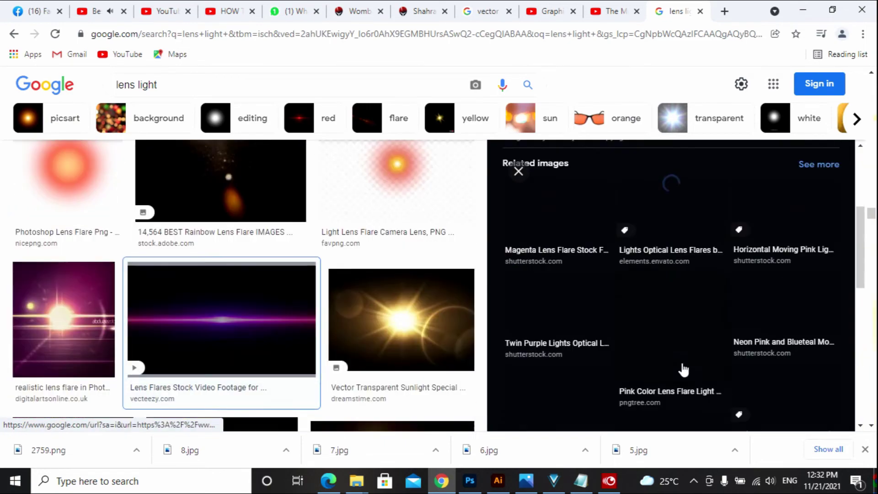
{"action": "scroll", "coordinate": [706, 371], "scroll_direction": "down", "scroll_amount": 1}
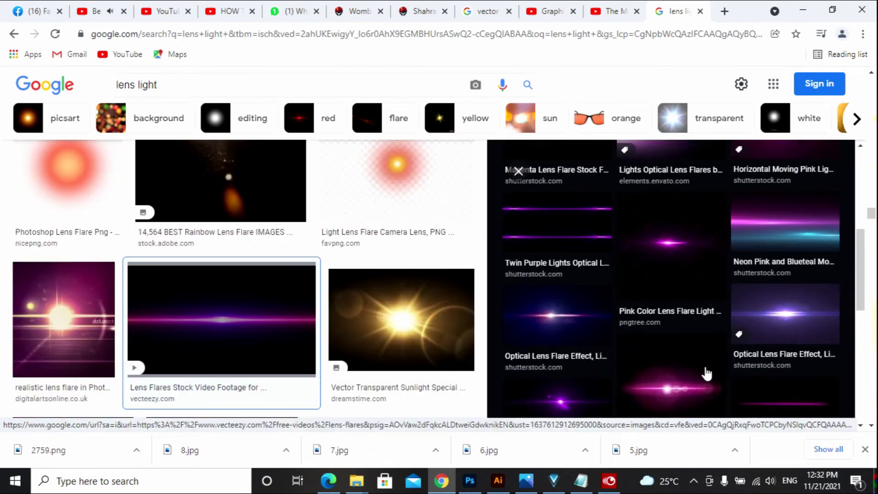
{"action": "left_click", "coordinate": [568, 332]}
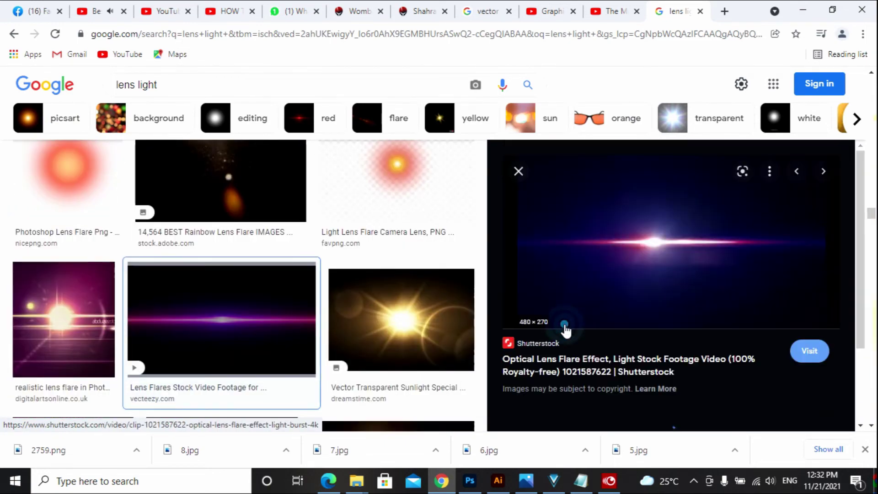
{"action": "right_click", "coordinate": [621, 213]}
{"action": "left_click", "coordinate": [669, 364]}
{"action": "left_click", "coordinate": [803, 10]}
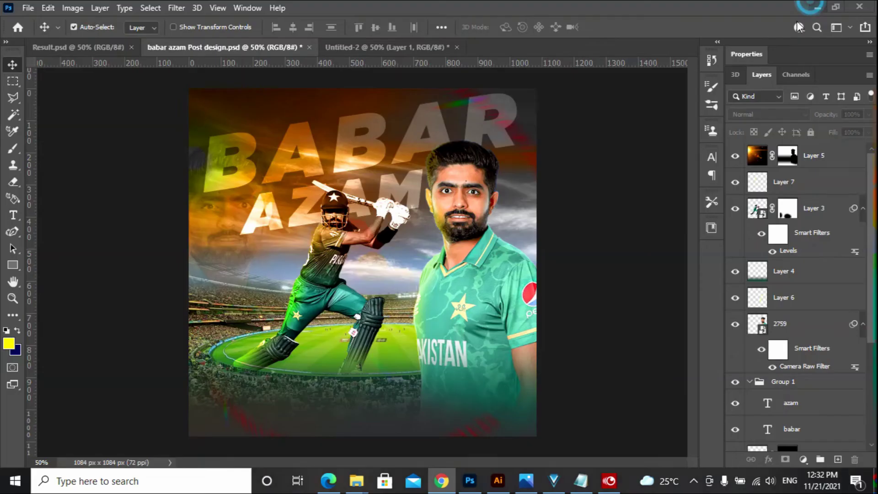
- Paste the copied flare image into Group 1 above the azam text layer
{"action": "left_click", "coordinate": [348, 139]}
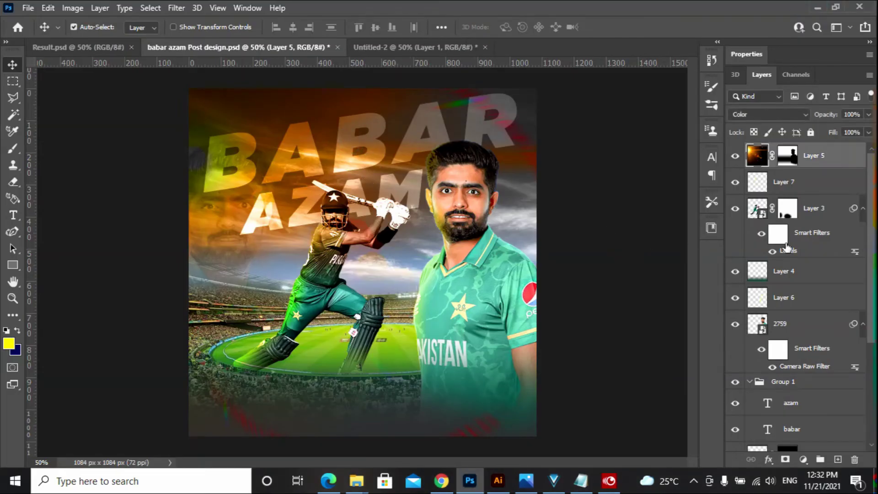
{"action": "left_click", "coordinate": [800, 383]}
{"action": "key", "text": "ctrl"}
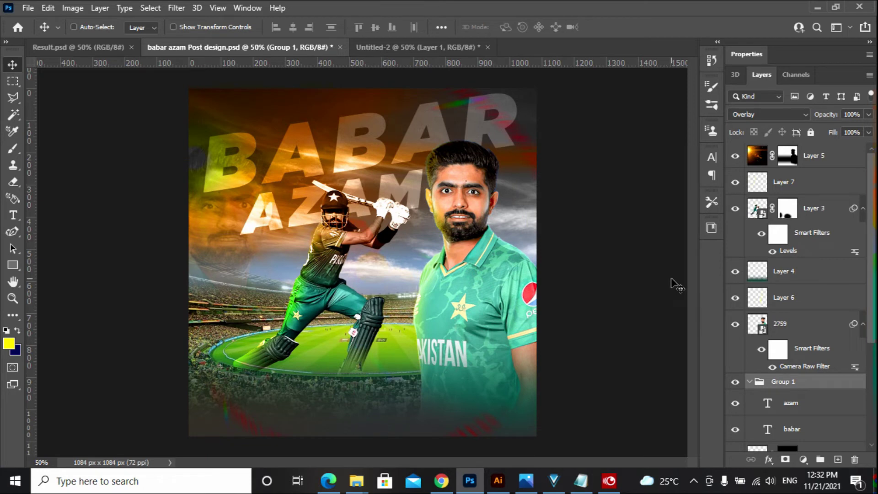
{"action": "key", "text": "ctrl+v"}
{"action": "key", "text": "ctrl"}
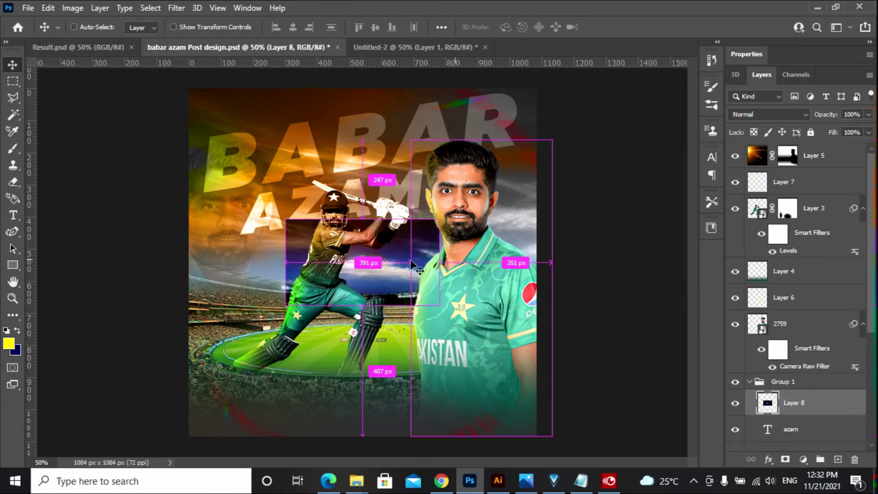
- Rotate the pasted flare to about -8.57°, scale it to about 190.65%, and position its glow just above the batsman's helmet
{"action": "key", "text": "ctrl+t"}
{"action": "left_click_drag", "start_coordinate": [407, 265], "coordinate": [378, 172]}
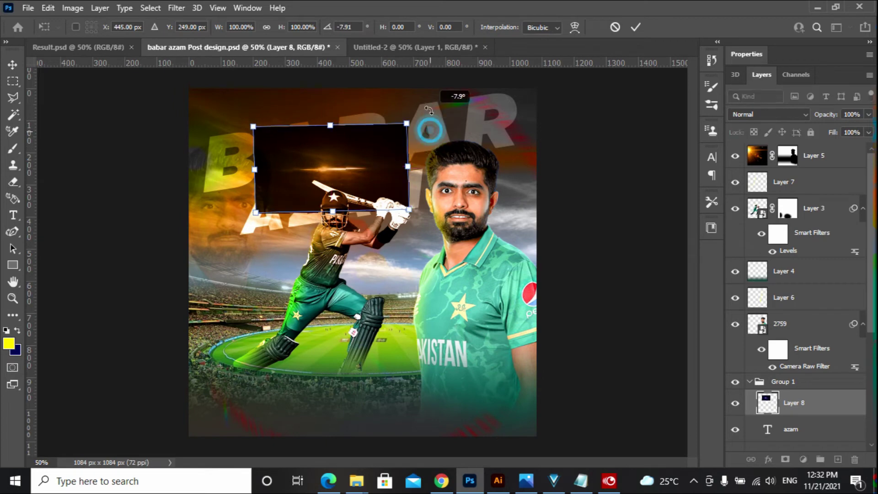
{"action": "left_click_drag", "start_coordinate": [438, 129], "coordinate": [433, 112]}
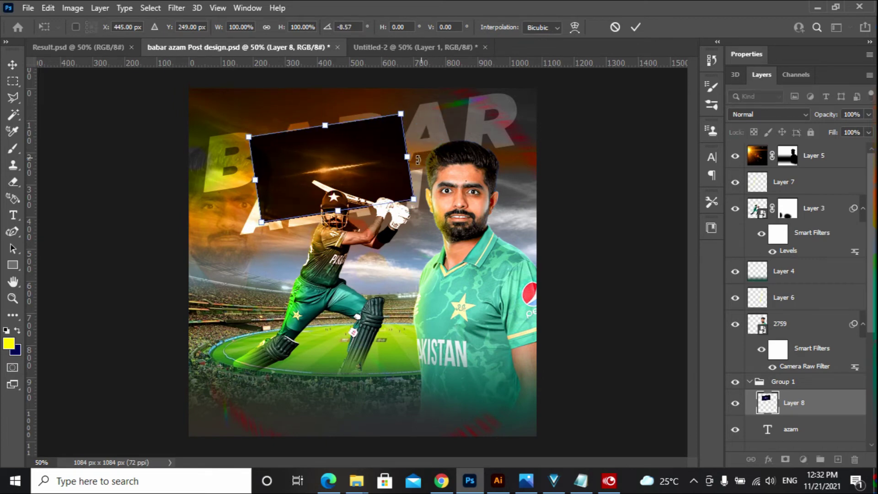
{"action": "left_click_drag", "start_coordinate": [407, 158], "coordinate": [545, 133]}
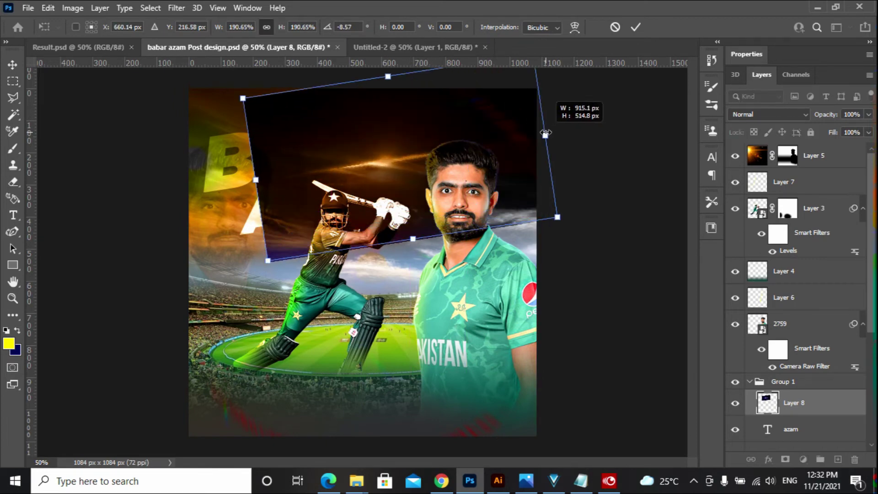
{"action": "left_click_drag", "start_coordinate": [384, 167], "coordinate": [331, 175]}
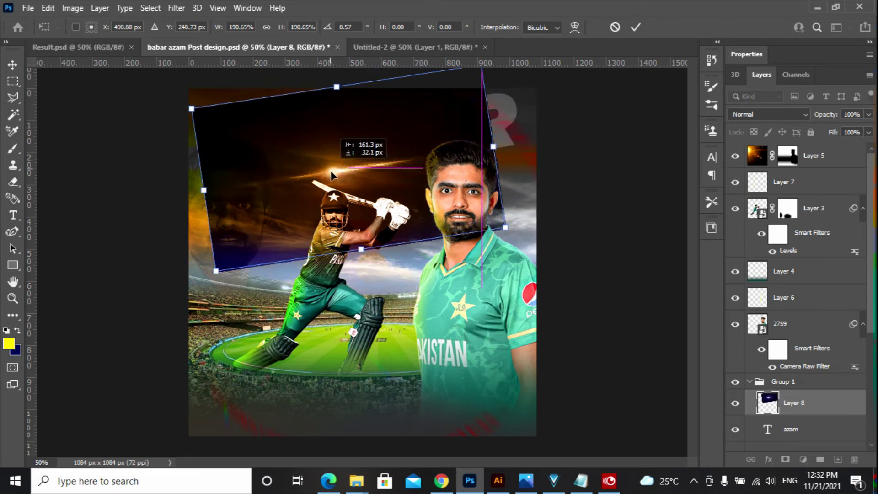
{"action": "key", "text": "Return"}
- Preview blend modes on the pasted flare layer, leave it at Normal, and move it to the top of the layer stack
{"action": "left_click", "coordinate": [754, 116]}
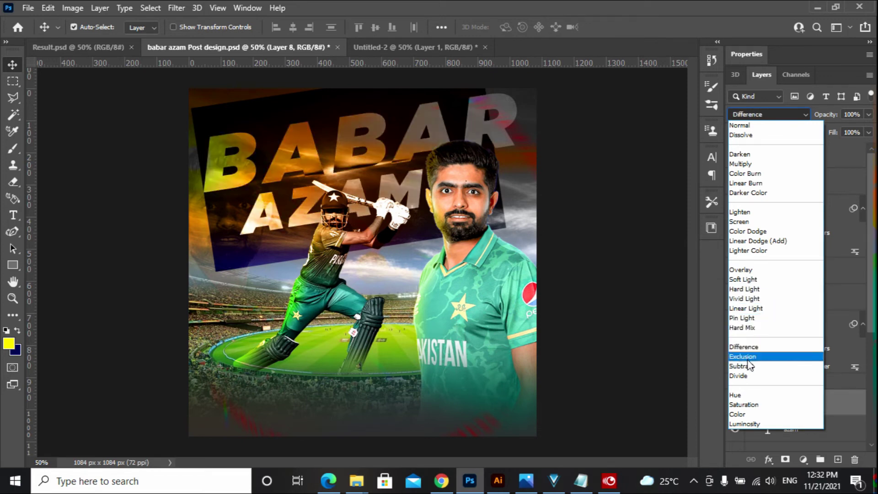
{"action": "left_click", "coordinate": [652, 309]}
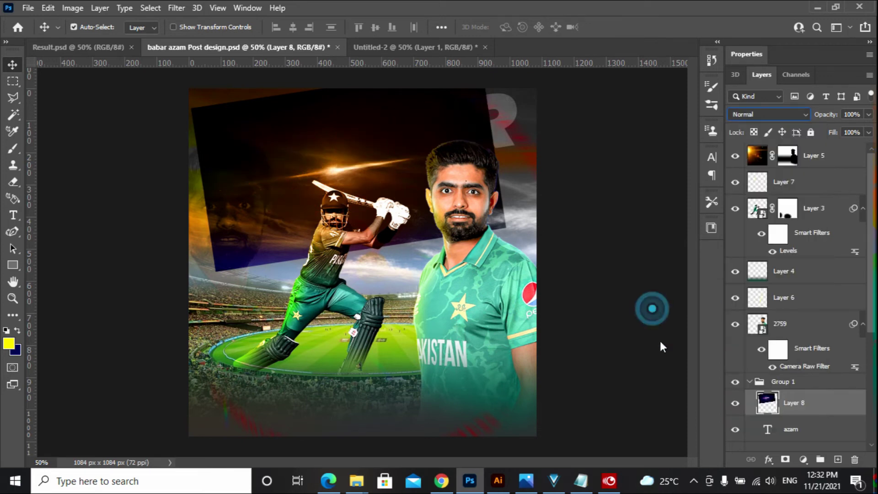
{"action": "left_click_drag", "start_coordinate": [790, 402], "coordinate": [791, 145]}
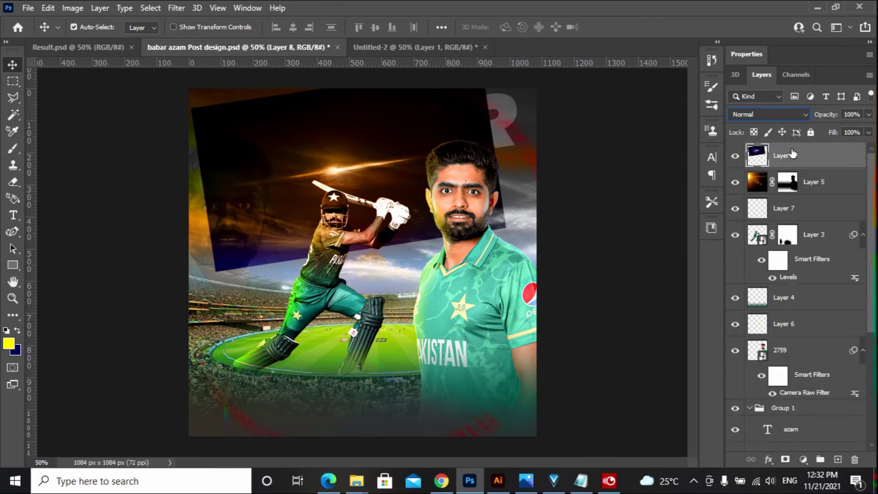
- Set the flare layer's blend mode to Lighter Color, and scale it to 82.48%, rotated -0.48°, with its glow above the batsman's helmet
{"action": "left_click", "coordinate": [758, 116]}
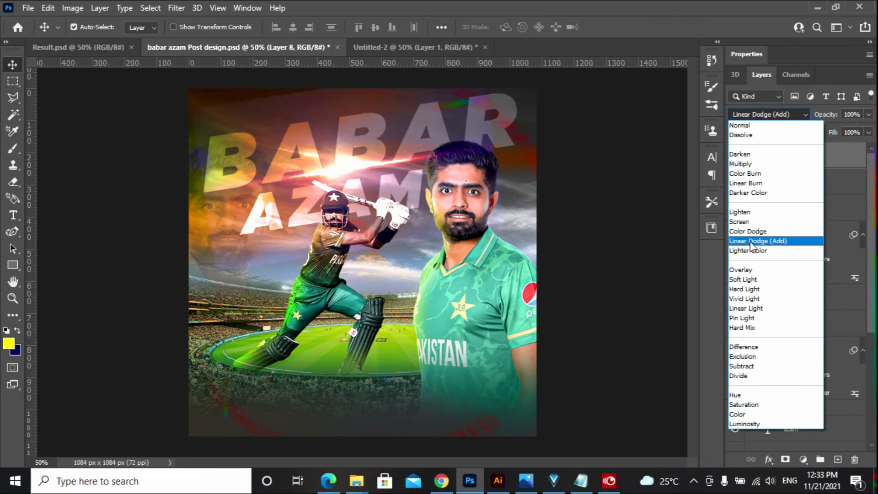
{"action": "left_click", "coordinate": [753, 257]}
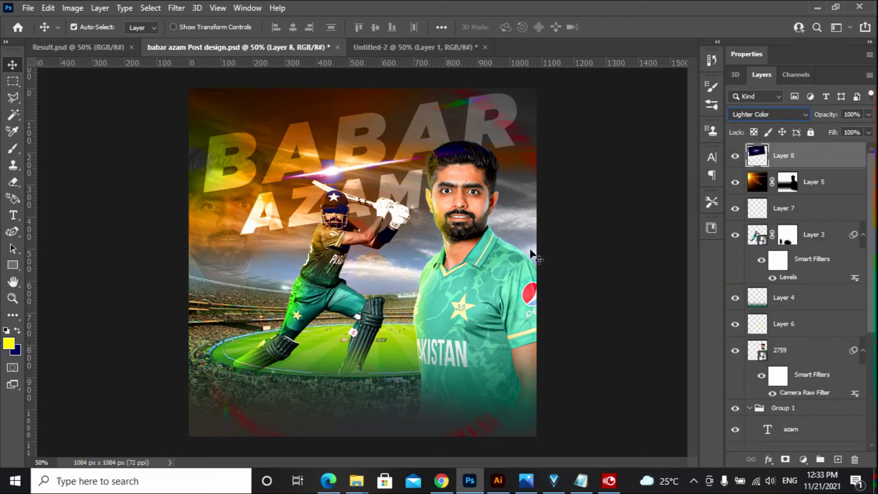
{"action": "key", "text": "ctrl+t"}
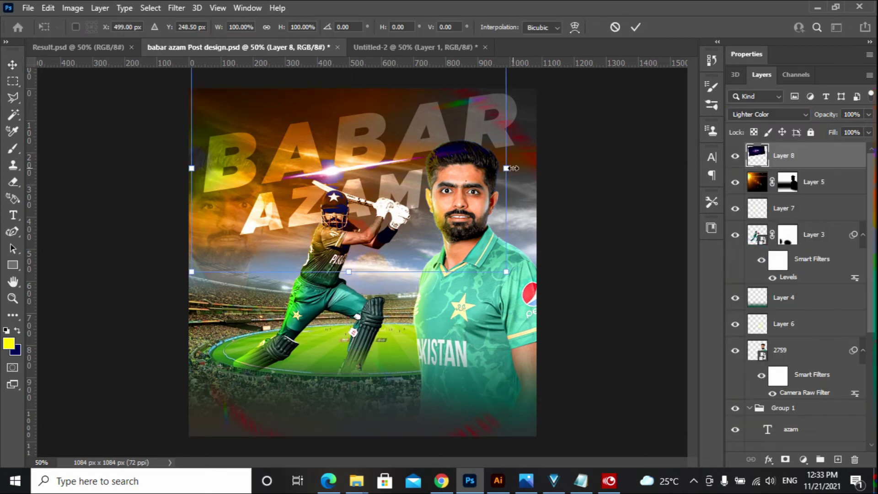
{"action": "left_click_drag", "start_coordinate": [506, 168], "coordinate": [451, 168]}
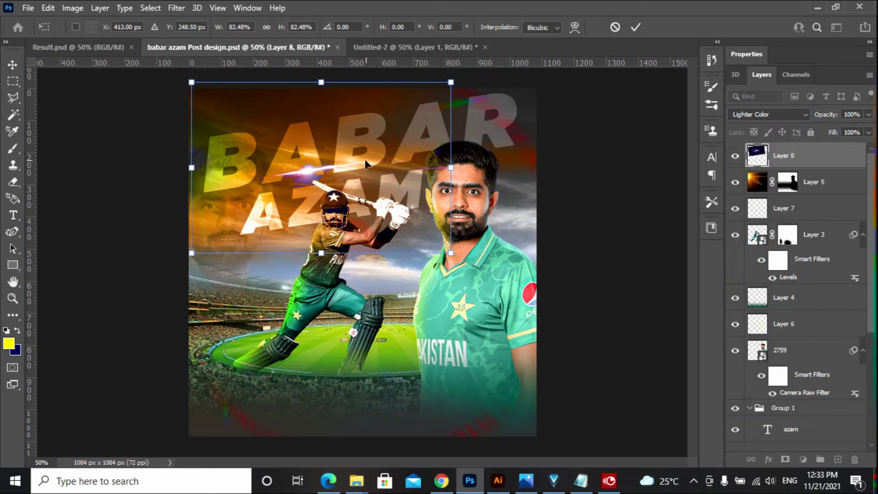
{"action": "left_click_drag", "start_coordinate": [366, 164], "coordinate": [389, 166]}
{"action": "left_click_drag", "start_coordinate": [498, 110], "coordinate": [507, 106]}
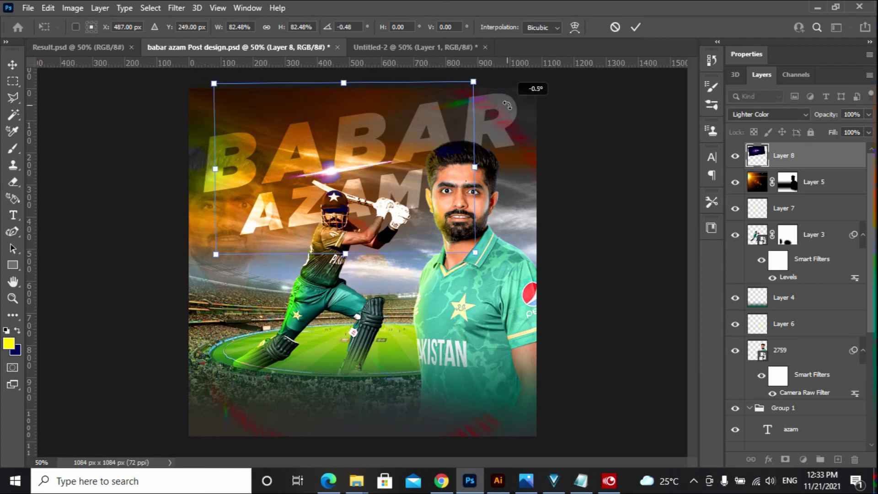
{"action": "key", "text": "Return"}
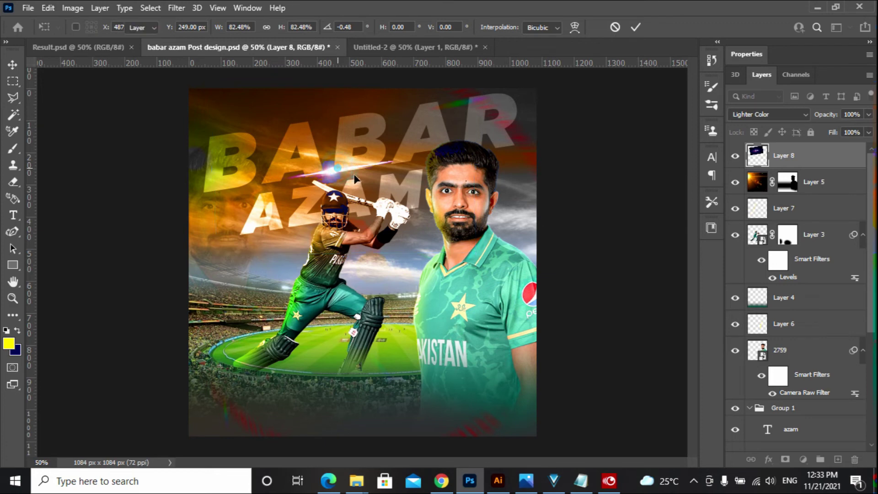
{"action": "left_click", "coordinate": [568, 202]}
{"action": "left_click", "coordinate": [779, 158]}
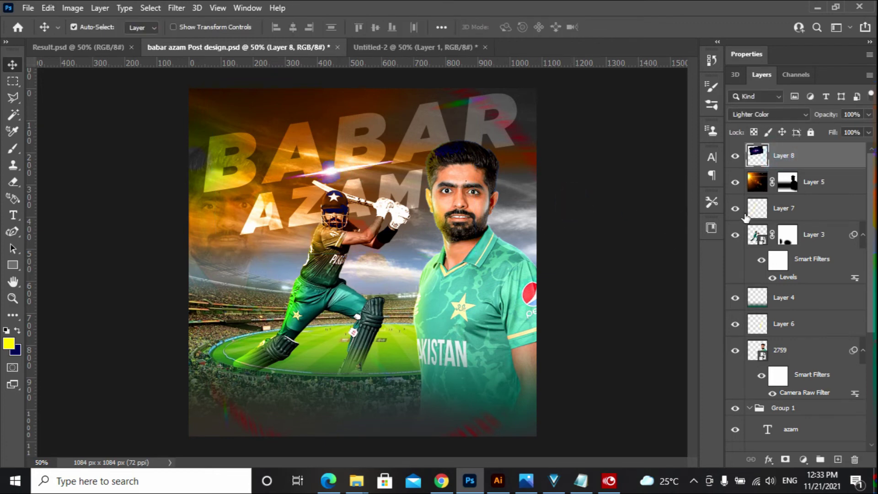
{"action": "left_click", "coordinate": [662, 233]}
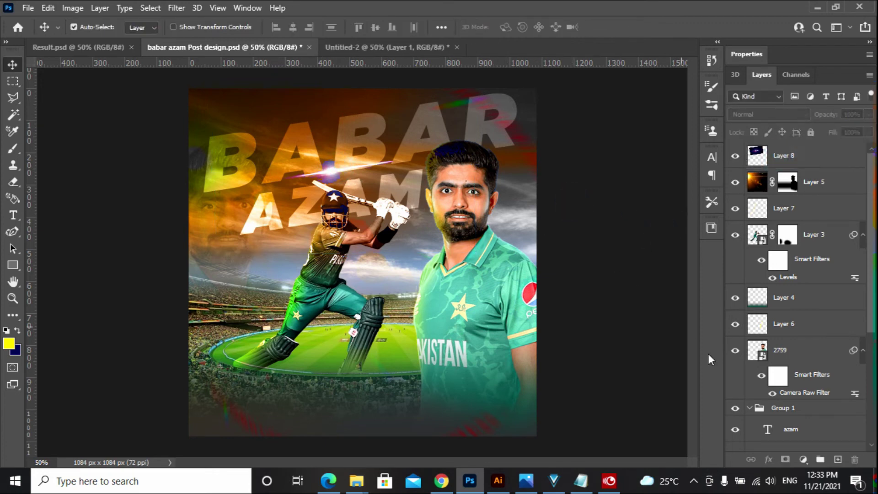
- Add a Color Lookup adjustment at the top of the stack, use the Crisp_Warm.look 3DLUT, and compare the poster with and without it
{"action": "left_click", "coordinate": [803, 459]}
{"action": "left_click", "coordinate": [831, 392]}
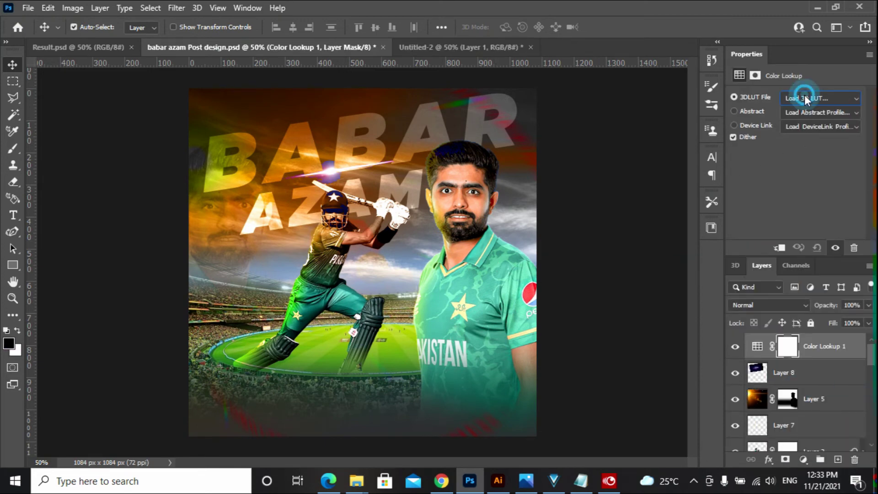
{"action": "left_click", "coordinate": [805, 98]}
{"action": "left_click", "coordinate": [736, 141]}
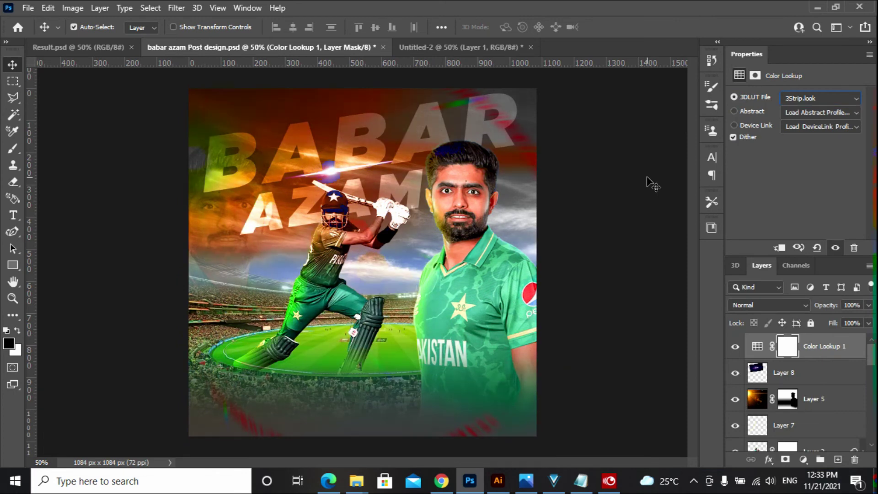
{"action": "key", "text": "Down"}
{"action": "key", "text": "Down"}
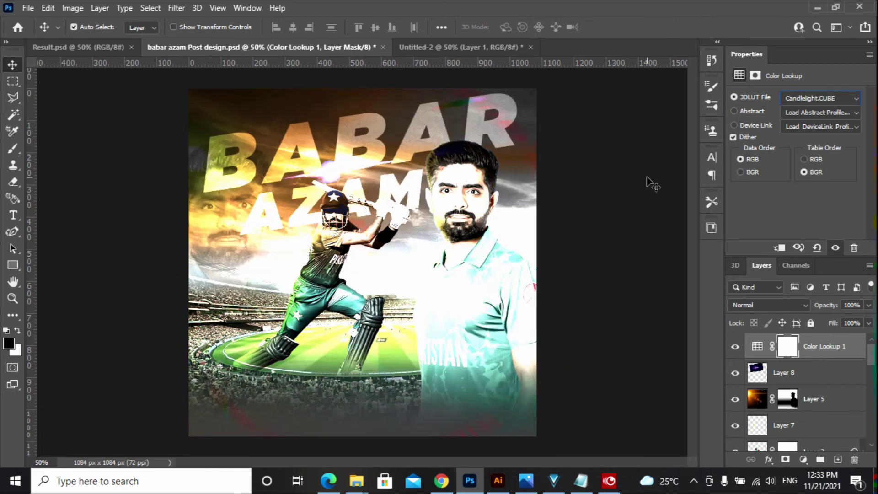
{"action": "key", "text": "Down"}
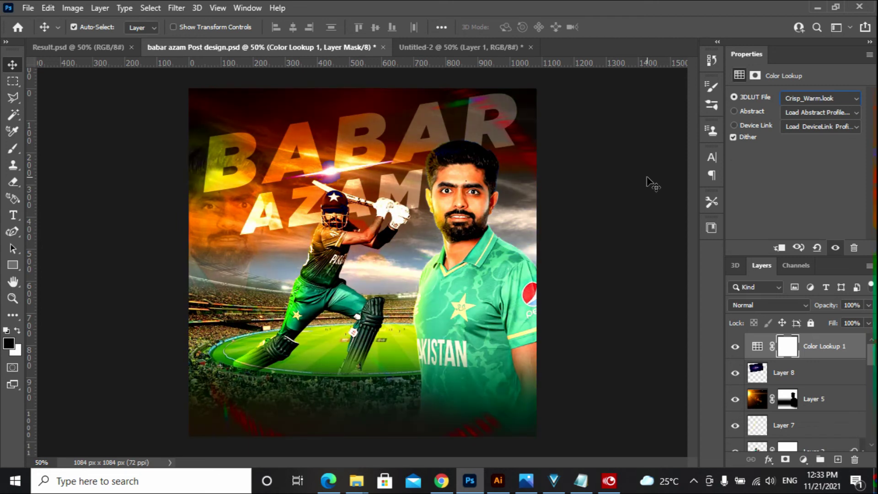
{"action": "left_click", "coordinate": [735, 347]}
{"action": "left_click", "coordinate": [735, 346]}
- Add a Levels adjustment above the color lookup with black input 14 and white input 224, and compare before and after
{"action": "left_click", "coordinate": [803, 459]}
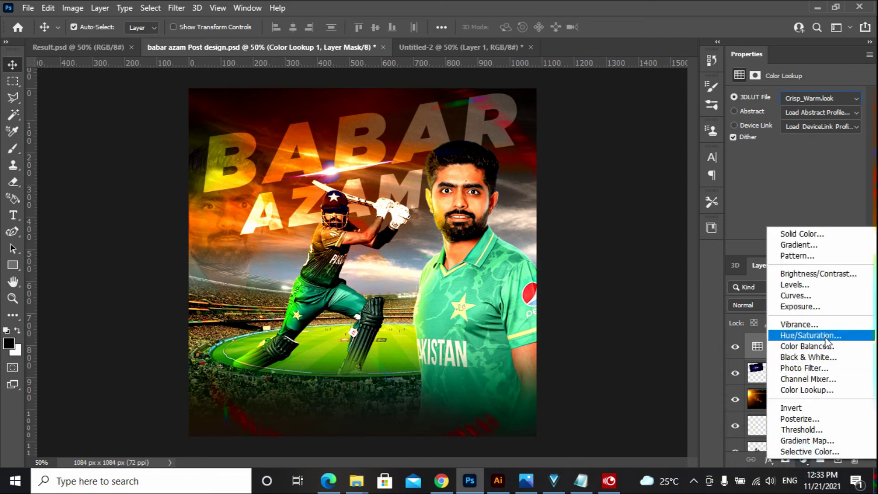
{"action": "left_click", "coordinate": [807, 285]}
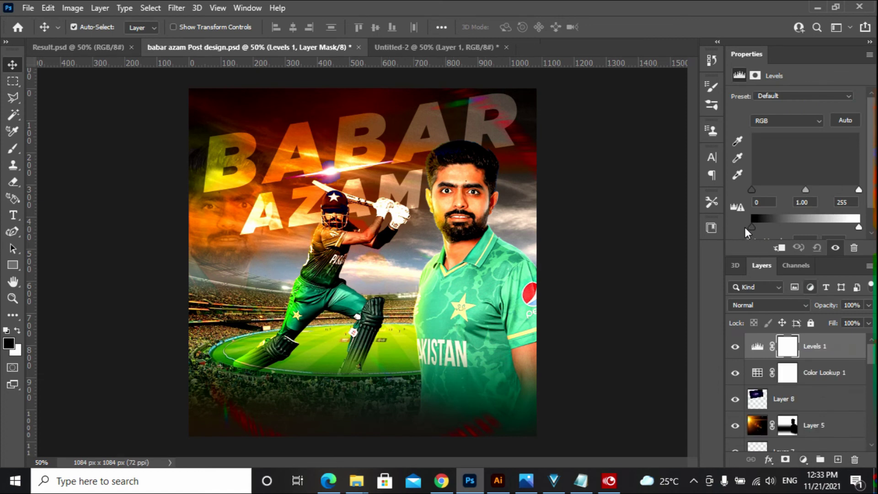
{"action": "left_click_drag", "start_coordinate": [753, 189], "coordinate": [758, 190]}
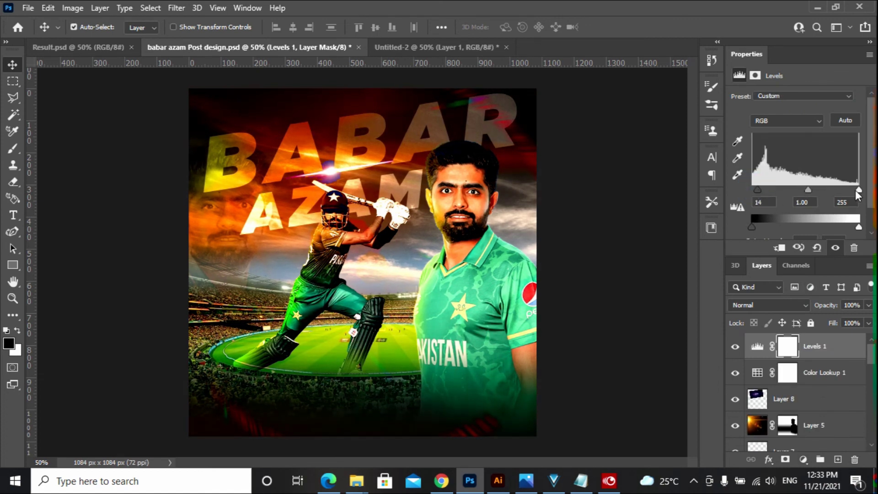
{"action": "left_click_drag", "start_coordinate": [856, 191], "coordinate": [846, 190]}
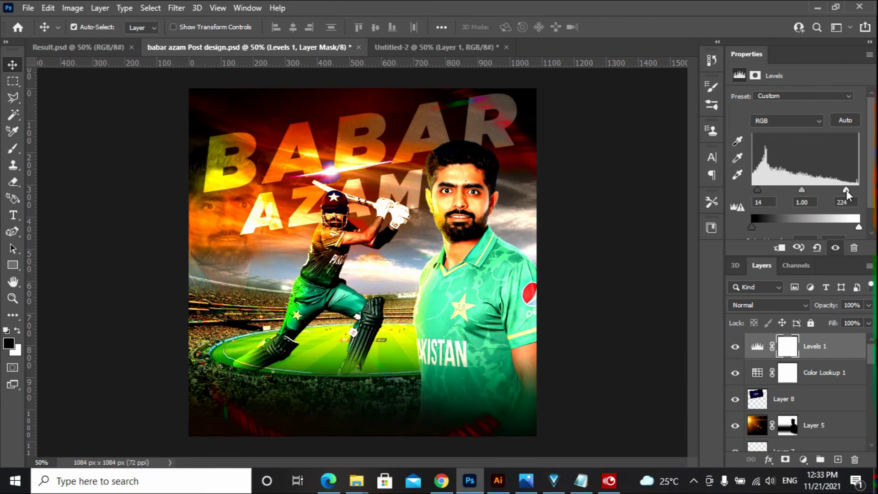
{"action": "left_click", "coordinate": [735, 347]}
{"action": "left_click", "coordinate": [735, 347]}
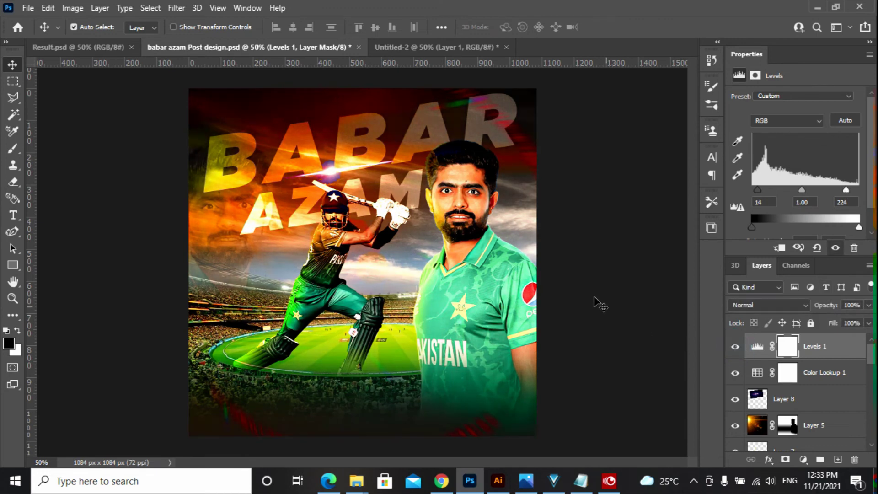
- Deselect the adjustment layer and save the poster document
{"action": "left_click", "coordinate": [593, 297]}
{"action": "left_click", "coordinate": [111, 172]}
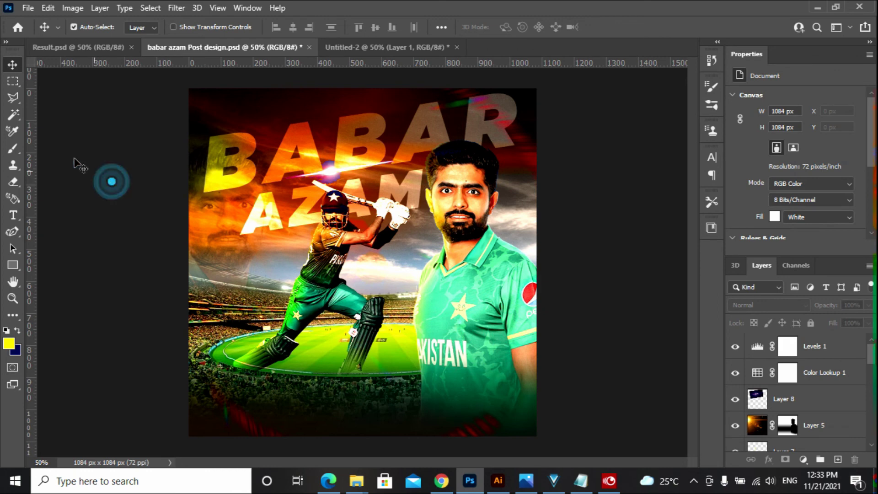
{"action": "left_click", "coordinate": [28, 8]}
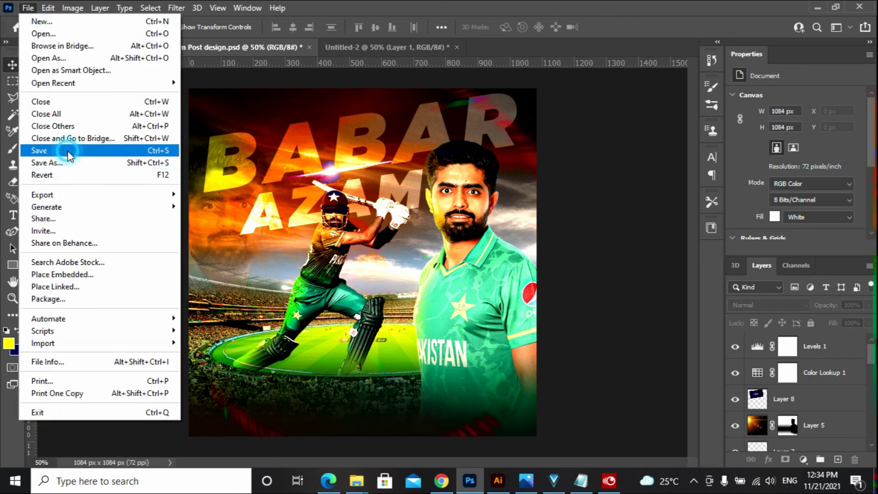
{"action": "left_click", "coordinate": [68, 155]}
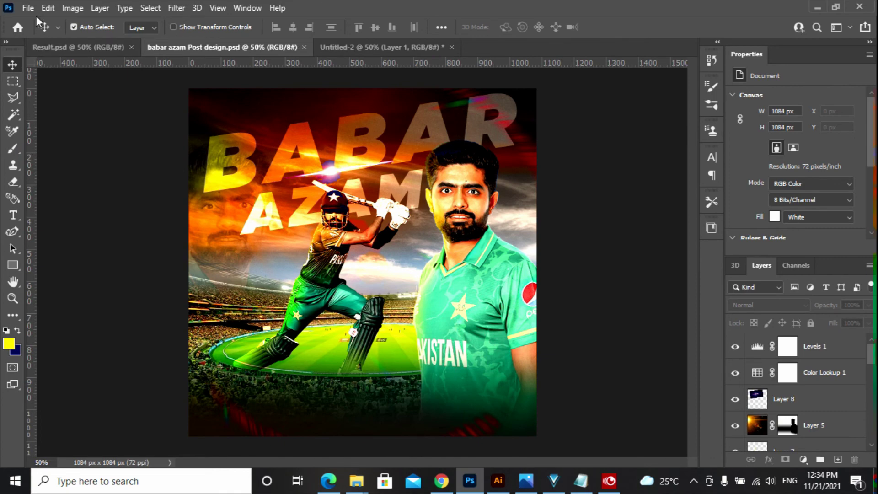
- Export the poster as a JPG at 100% quality and 1084 × 1084 px
{"action": "left_click", "coordinate": [28, 8]}
{"action": "mouse_move", "coordinate": [169, 195]}
{"action": "left_click", "coordinate": [196, 208]}
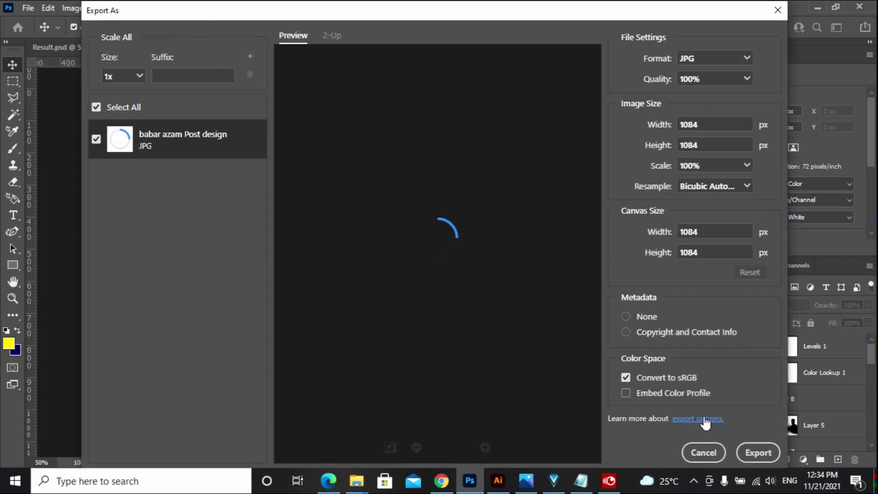
{"action": "left_click", "coordinate": [758, 452]}
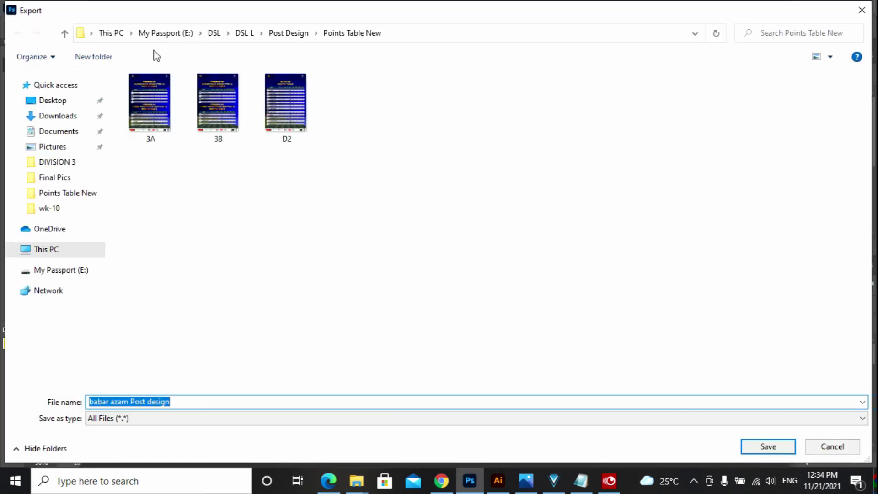
- Save the exported image as babar azam Post design in the Cricket Pics folder inside Grafico TUTORIAL on the Desktop
{"action": "left_click", "coordinate": [111, 33]}
{"action": "left_click", "coordinate": [54, 100]}
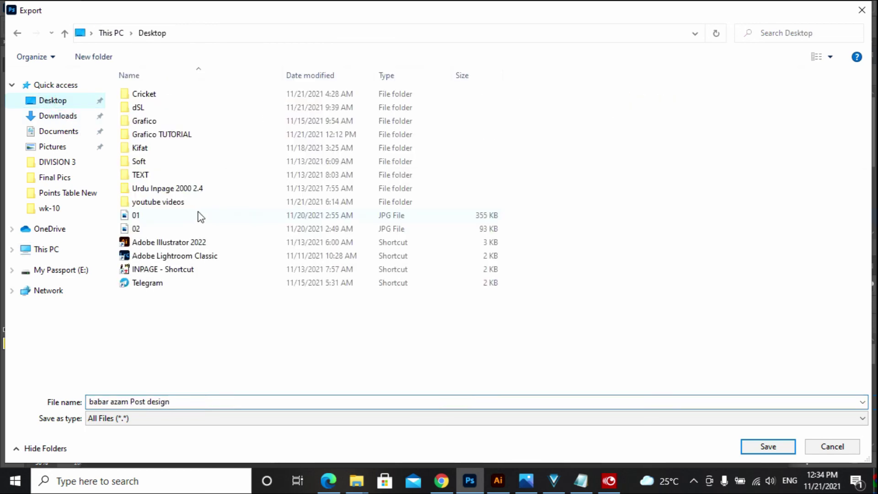
{"action": "double_click", "coordinate": [174, 135]}
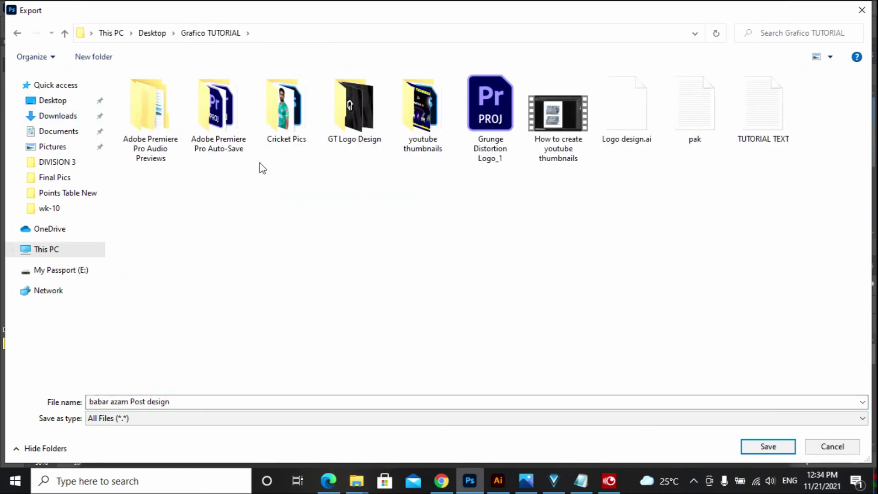
{"action": "left_click", "coordinate": [288, 126]}
{"action": "double_click", "coordinate": [287, 126]}
{"action": "left_click", "coordinate": [208, 401]}
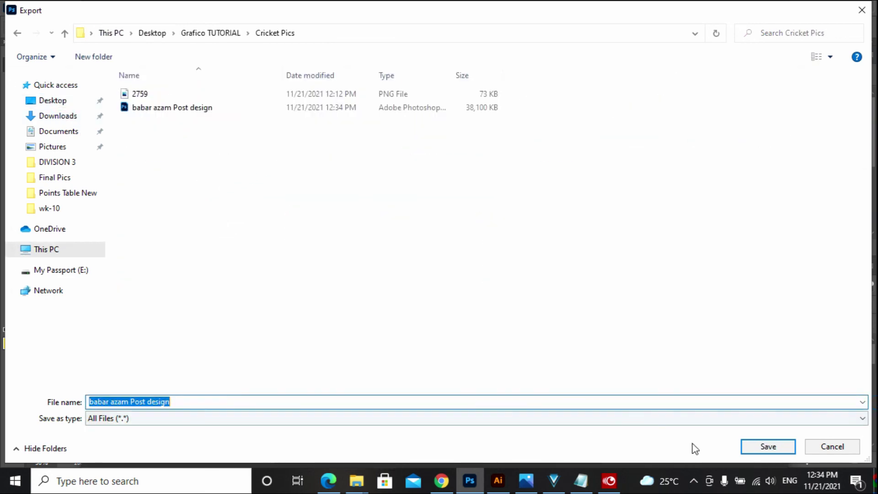
{"action": "left_click", "coordinate": [752, 448]}
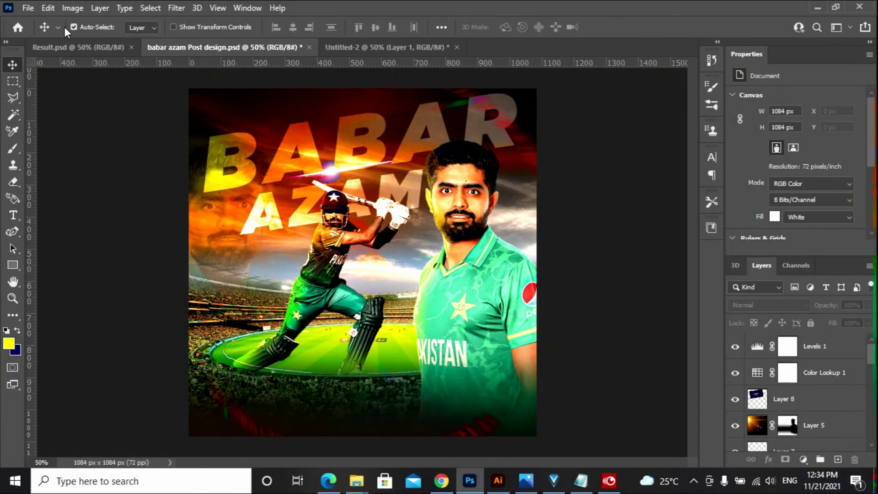
- Locate the exported babar azam Post design image in the Cricket Pics folder and view it in the Photos app
{"action": "left_click", "coordinate": [29, 9]}
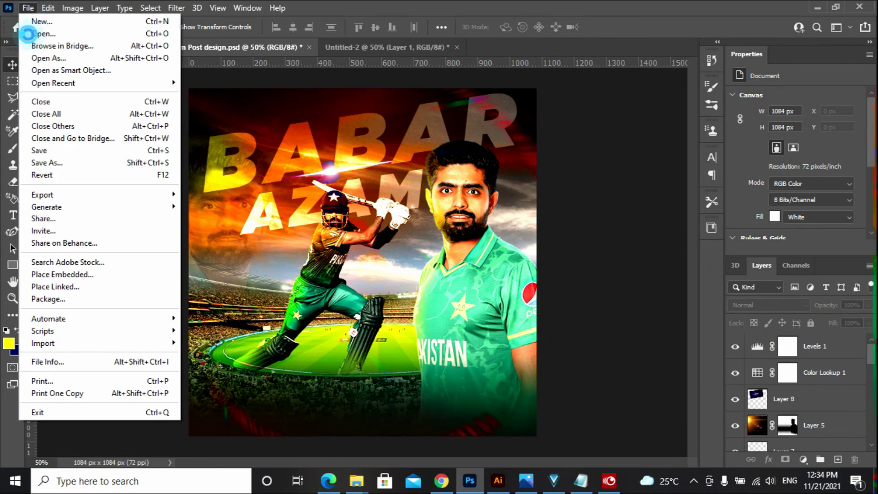
{"action": "left_click", "coordinate": [32, 34]}
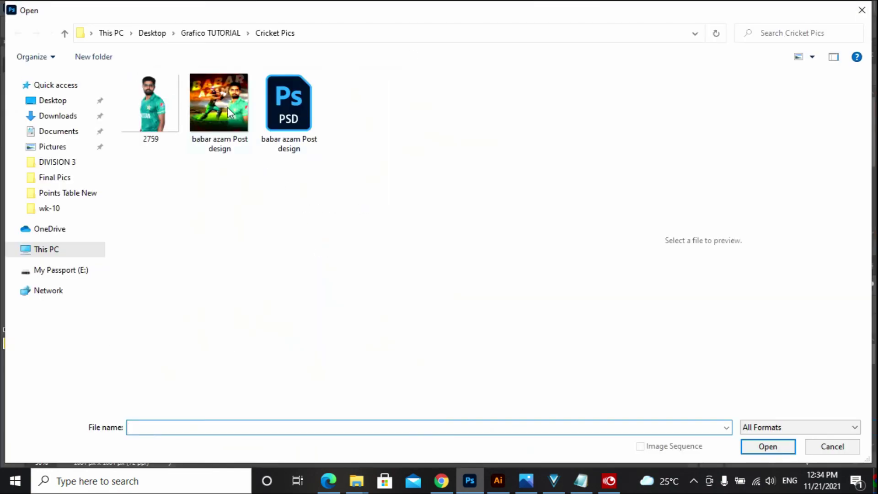
{"action": "left_click", "coordinate": [226, 107]}
{"action": "right_click", "coordinate": [225, 110]}
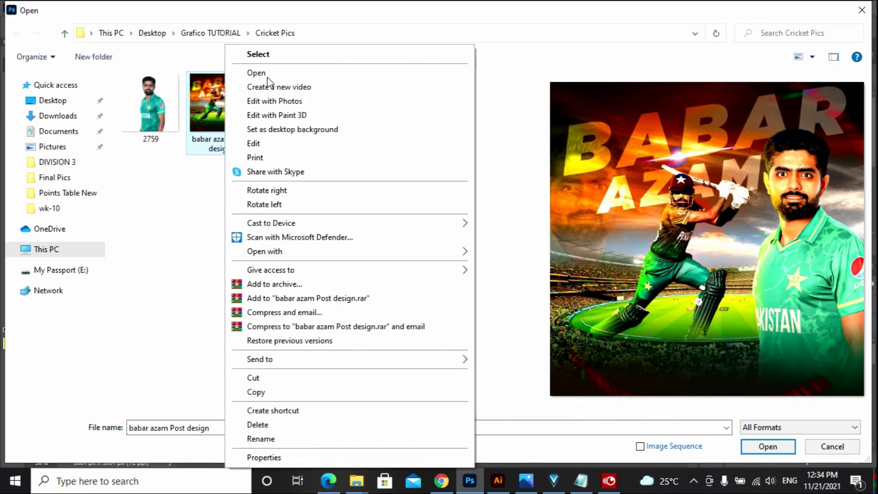
{"action": "key", "text": "Escape"}
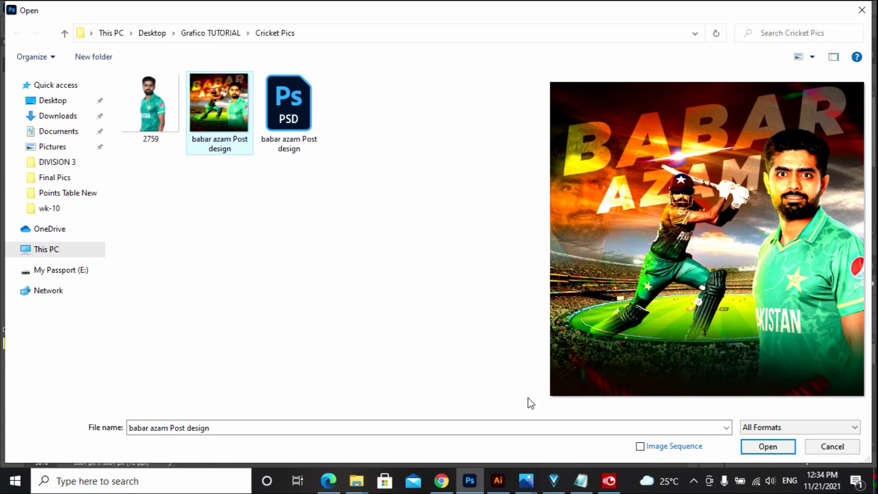
{"action": "left_click", "coordinate": [532, 478]}
{"action": "left_click", "coordinate": [578, 423]}
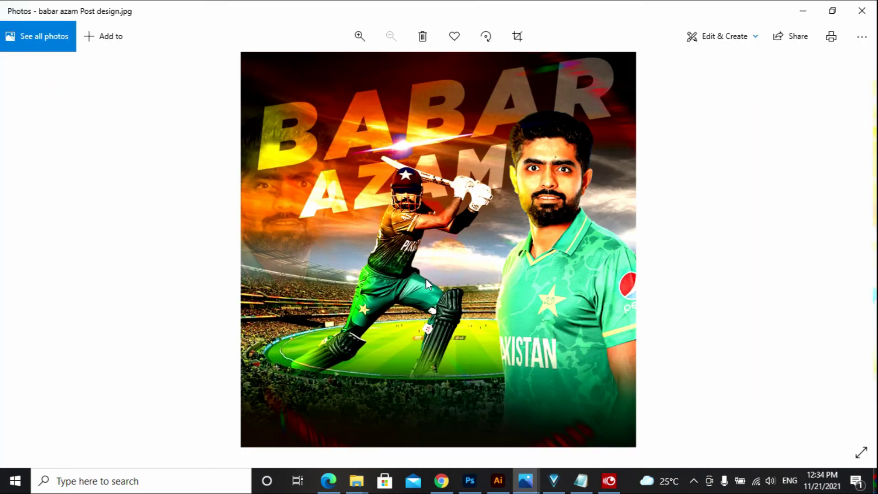
- Examine the exported poster up close around the batsman, the stadium field and the title, returning to the full view
{"action": "double_click", "coordinate": [474, 233]}
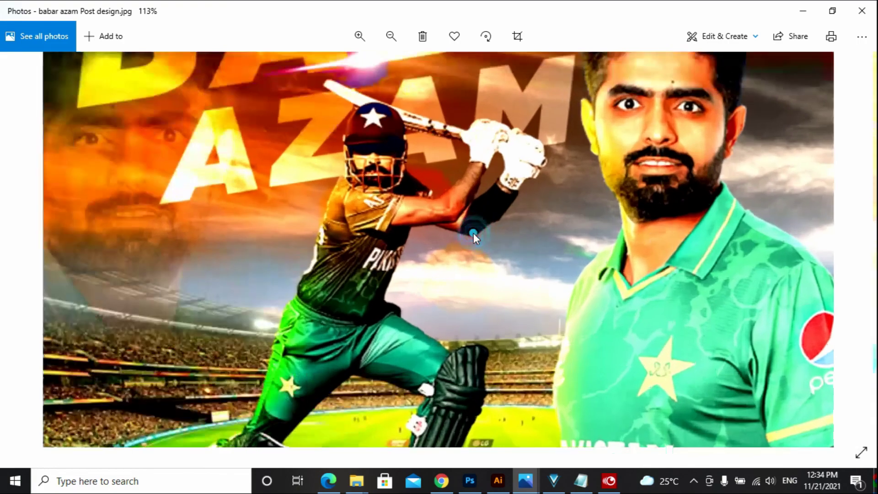
{"action": "double_click", "coordinate": [473, 232]}
{"action": "double_click", "coordinate": [486, 368]}
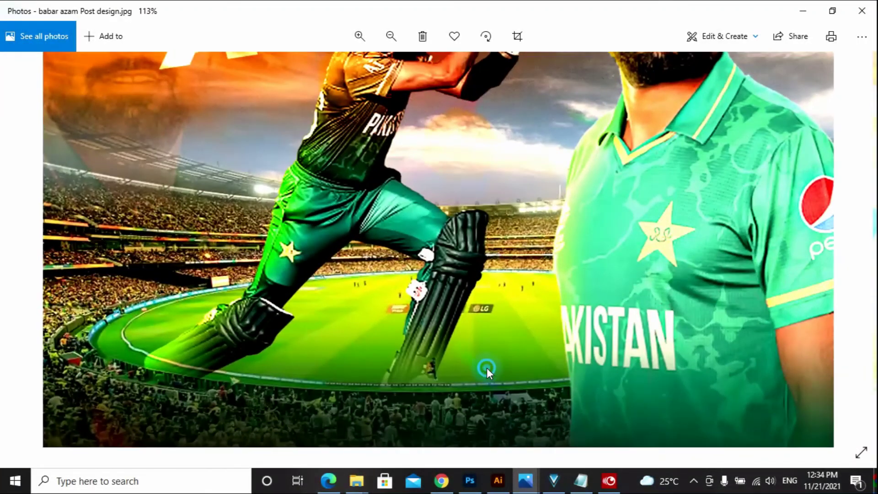
{"action": "double_click", "coordinate": [487, 366]}
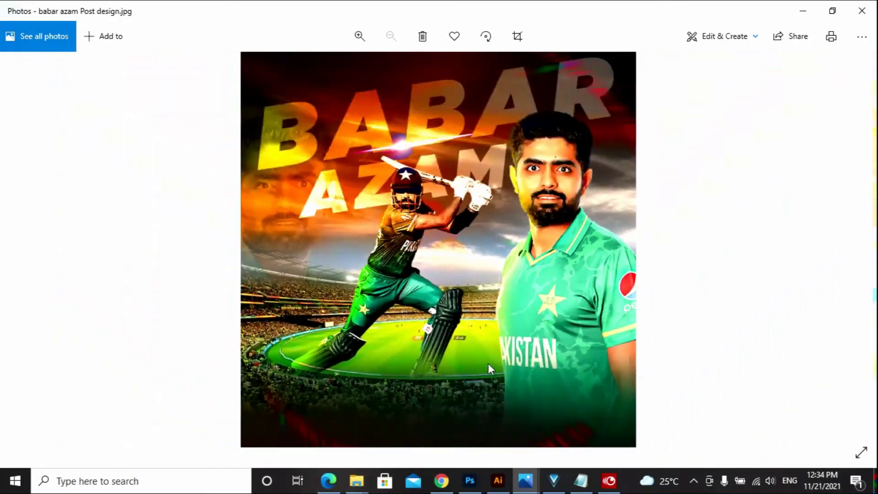
{"action": "double_click", "coordinate": [459, 160]}
{"action": "double_click", "coordinate": [459, 160]}
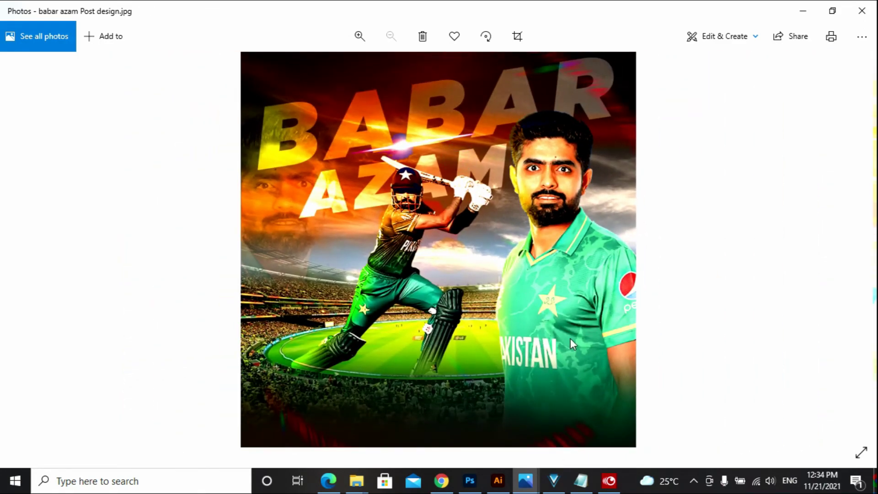